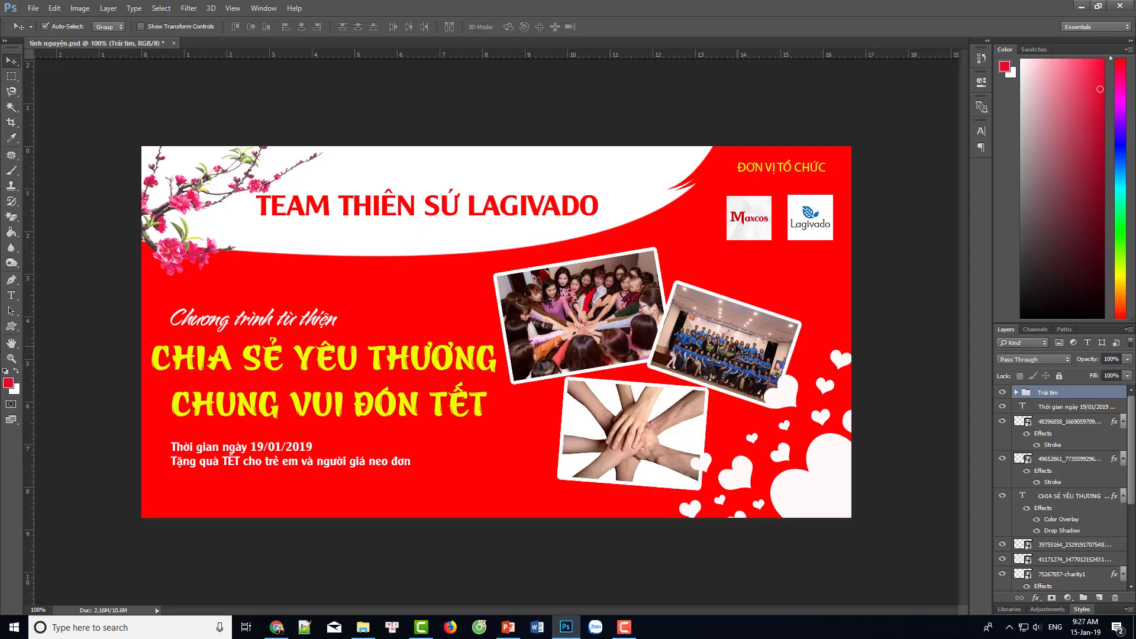
Bring up Photoshop with the red Tết charity banner PSD open after the intro
click(739, 350)
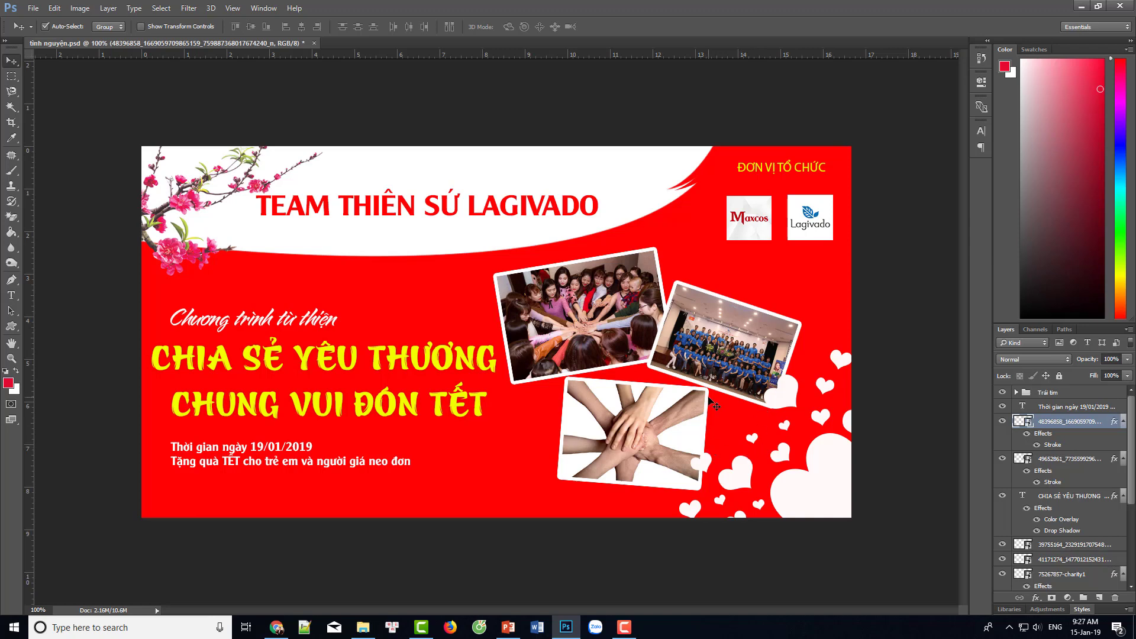
click(614, 337)
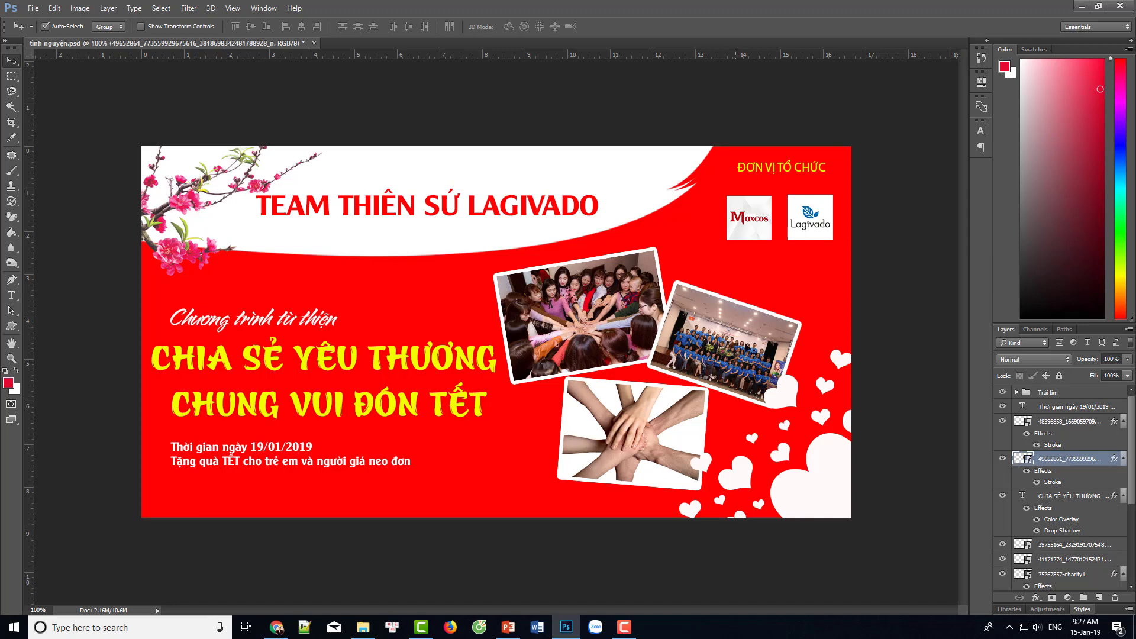
click(1002, 421)
click(1068, 421)
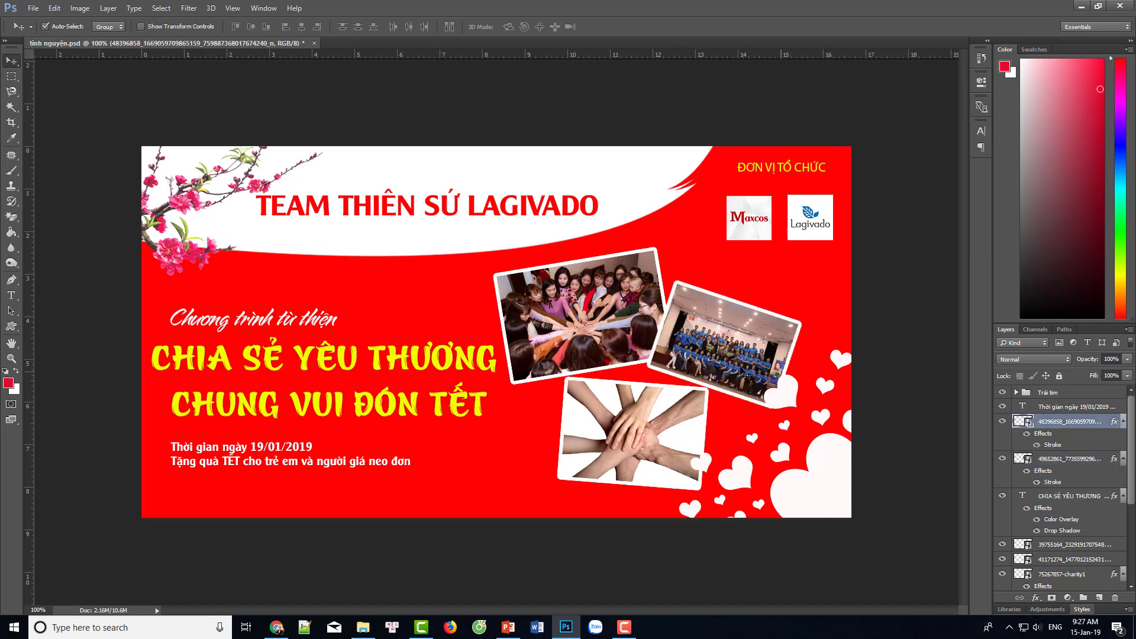
click(1038, 458)
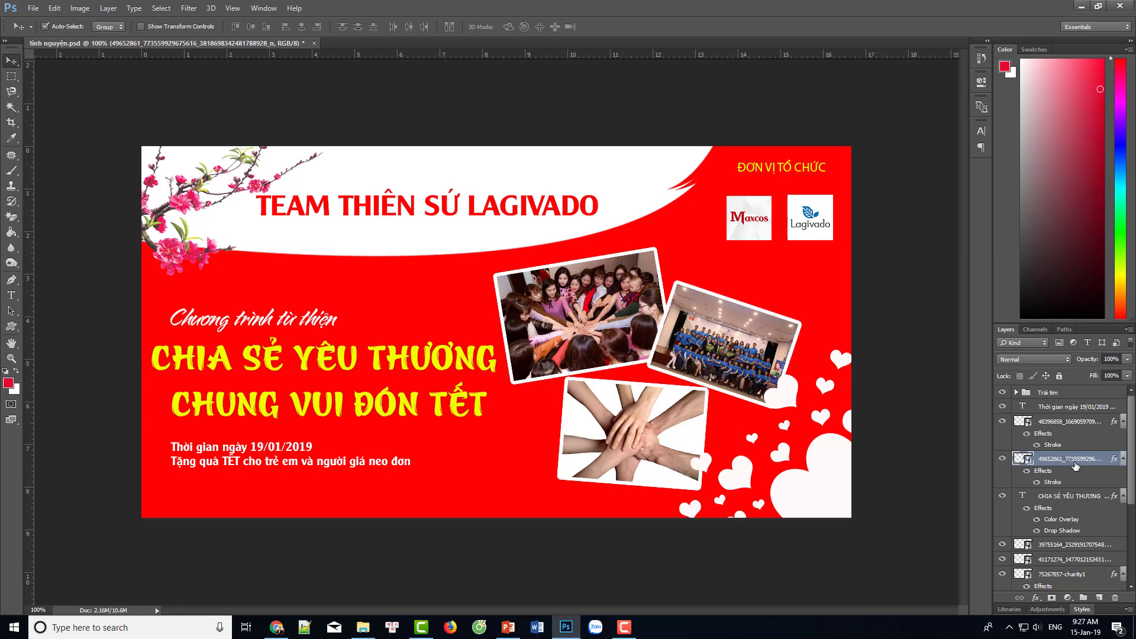
drag(1075, 464, 1000, 416)
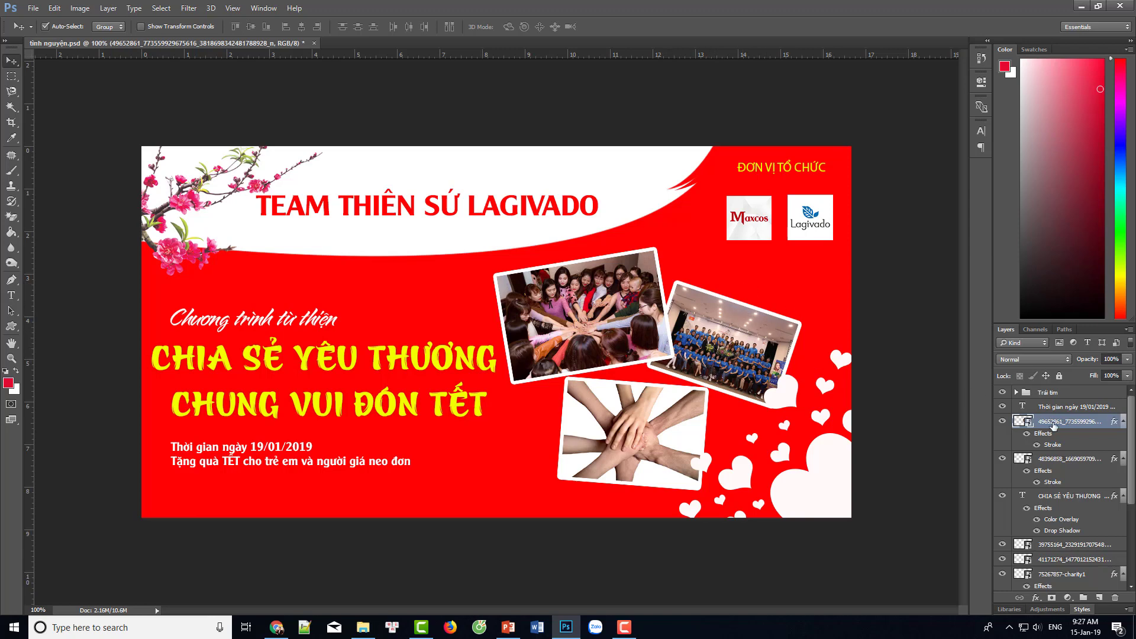
drag(1071, 430, 1070, 471)
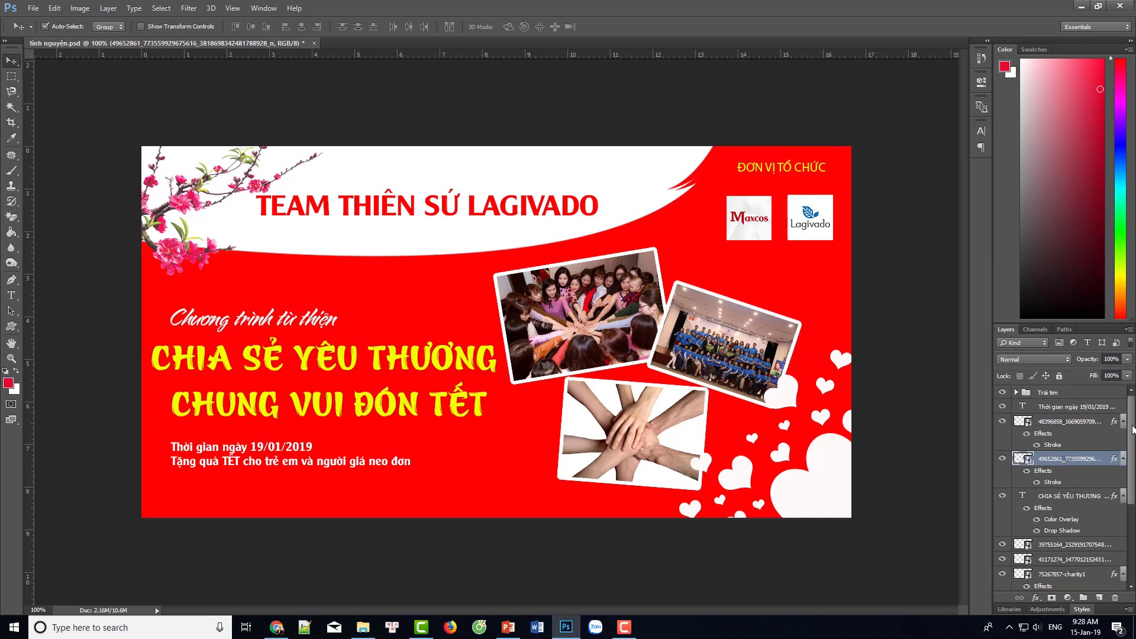
Expand the Trái tim group to inspect its heart-shape layers, then collapse it
click(1033, 393)
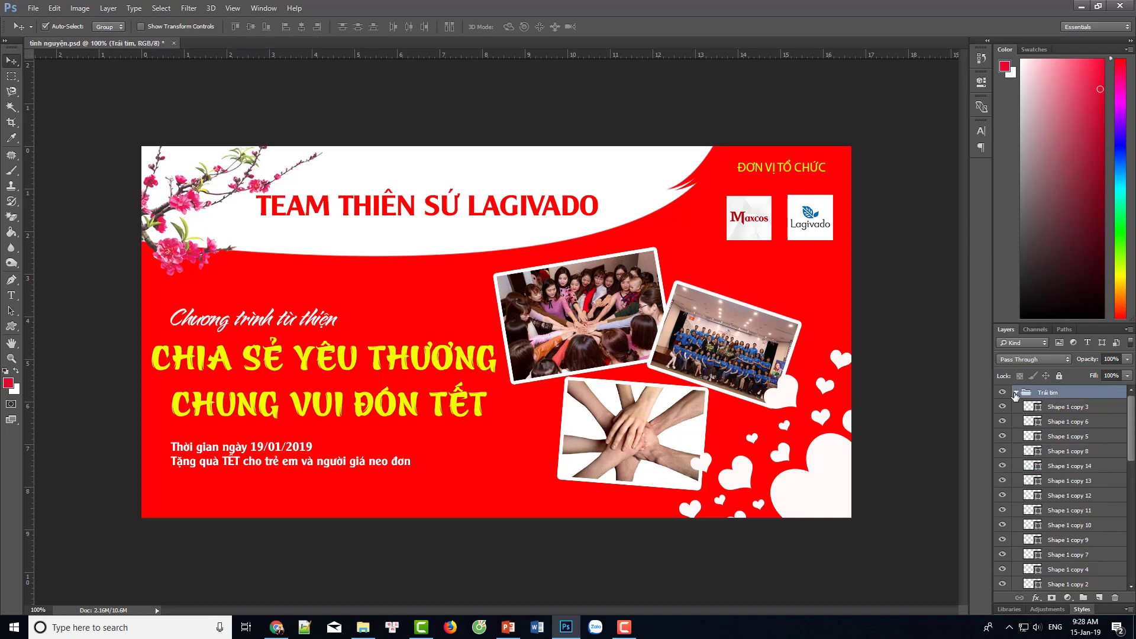
scroll(1029, 414, down, 1)
scroll(1042, 449, down, 3)
scroll(1059, 497, up, 3)
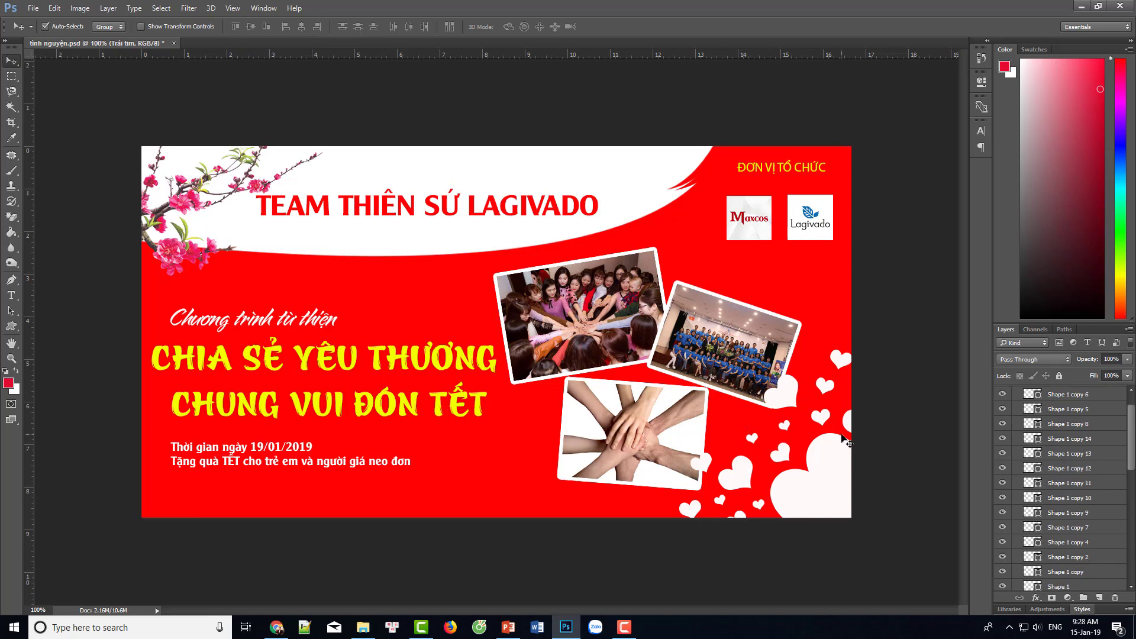
scroll(1059, 467, down, 2)
scroll(1060, 479, down, 2)
scroll(1060, 485, up, 1)
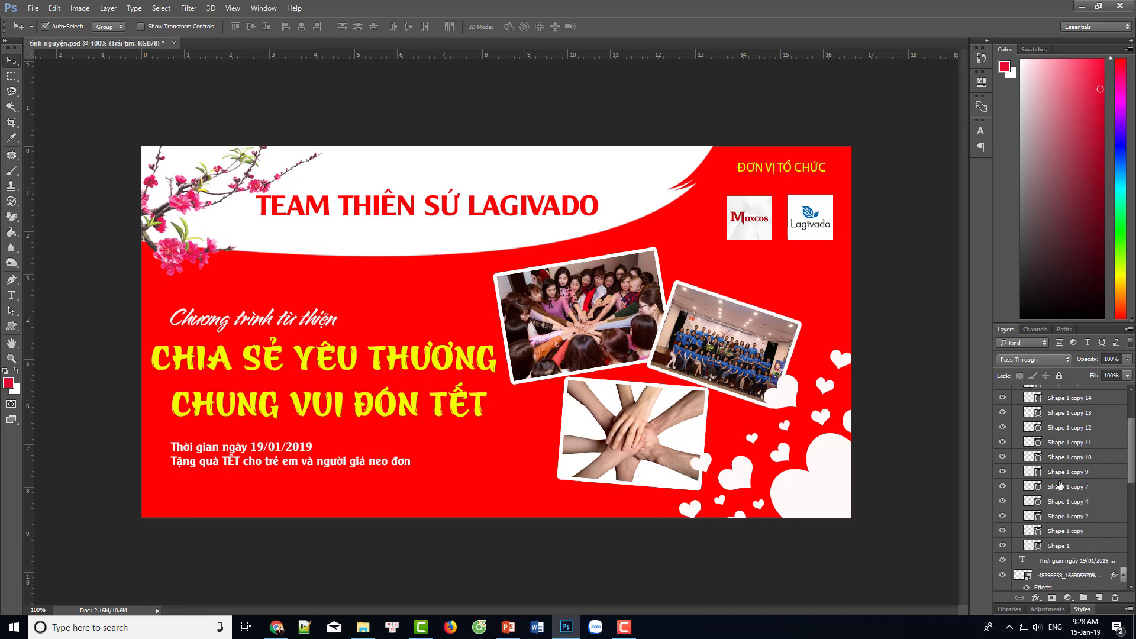
scroll(1059, 485, up, 3)
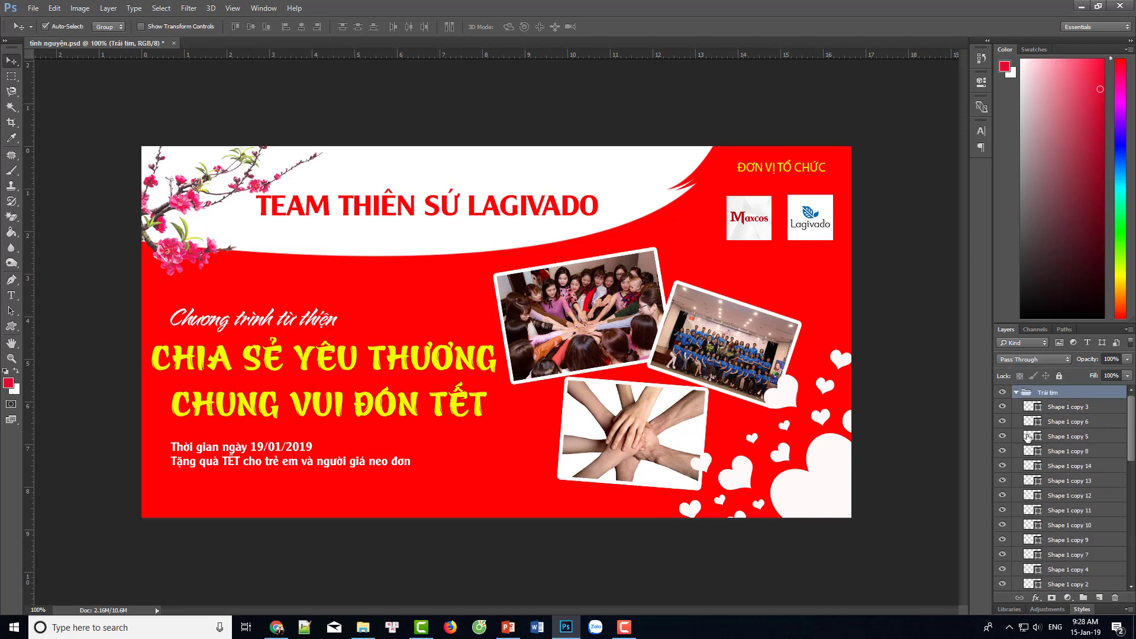
click(1016, 392)
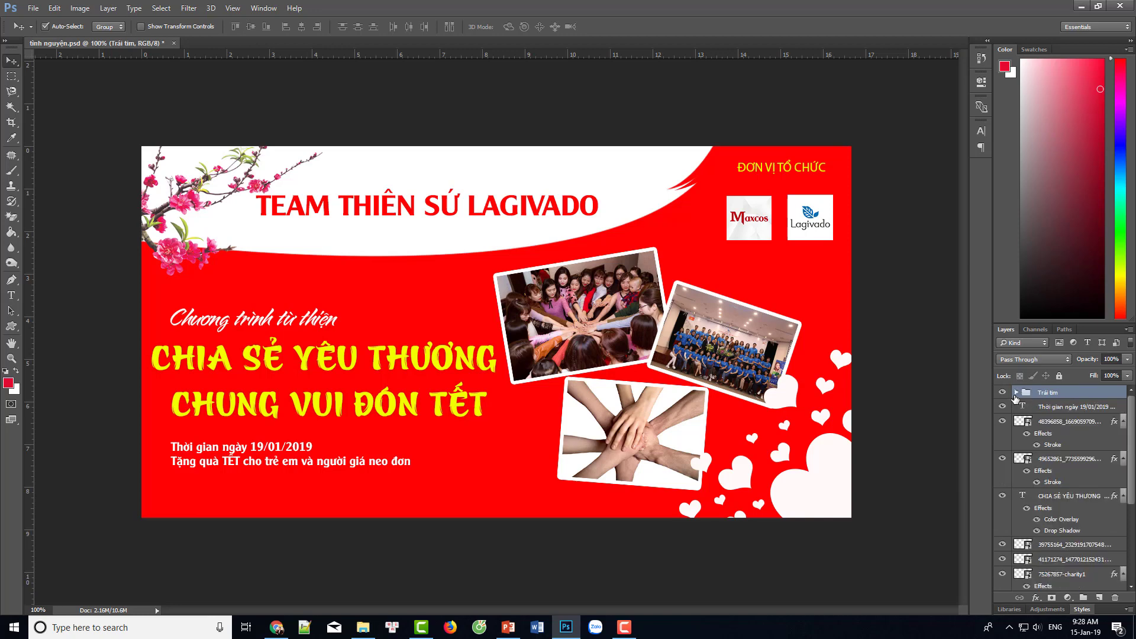
Drag the white hearts up and left on the banner, leaving Trái tim collapsed
mouse_move(814, 489)
mouse_down()
mouse_move(790, 446)
mouse_move(812, 488)
mouse_up()
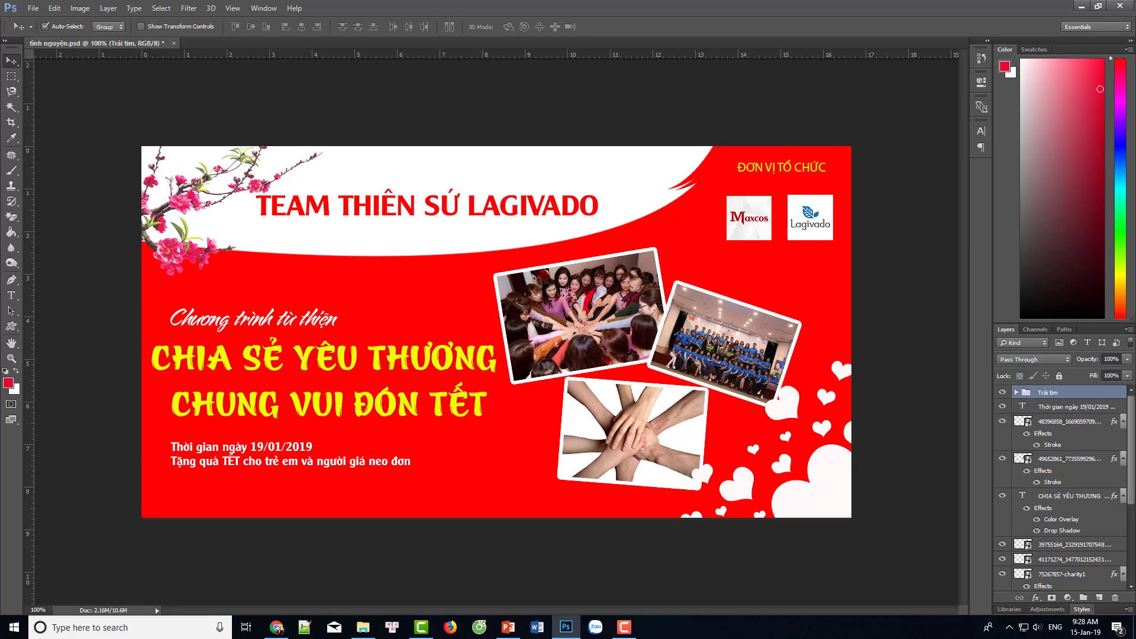
scroll(1047, 485, down, 1)
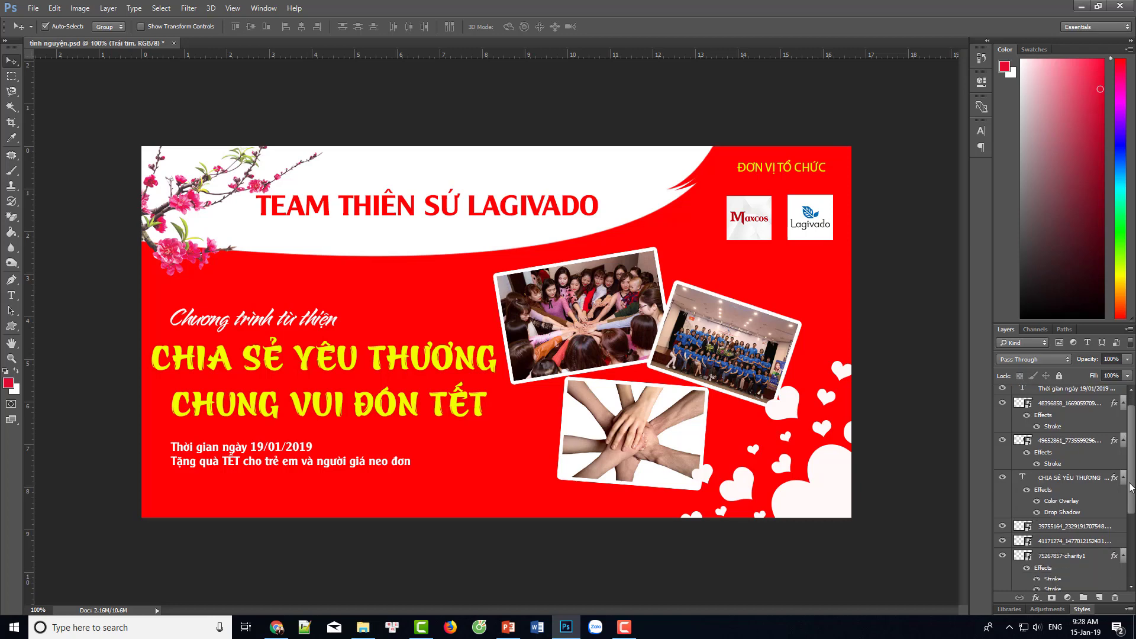
scroll(1065, 474, down, 1)
scroll(1082, 457, down, 1)
scroll(1065, 444, up, 2)
scroll(1048, 426, up, 1)
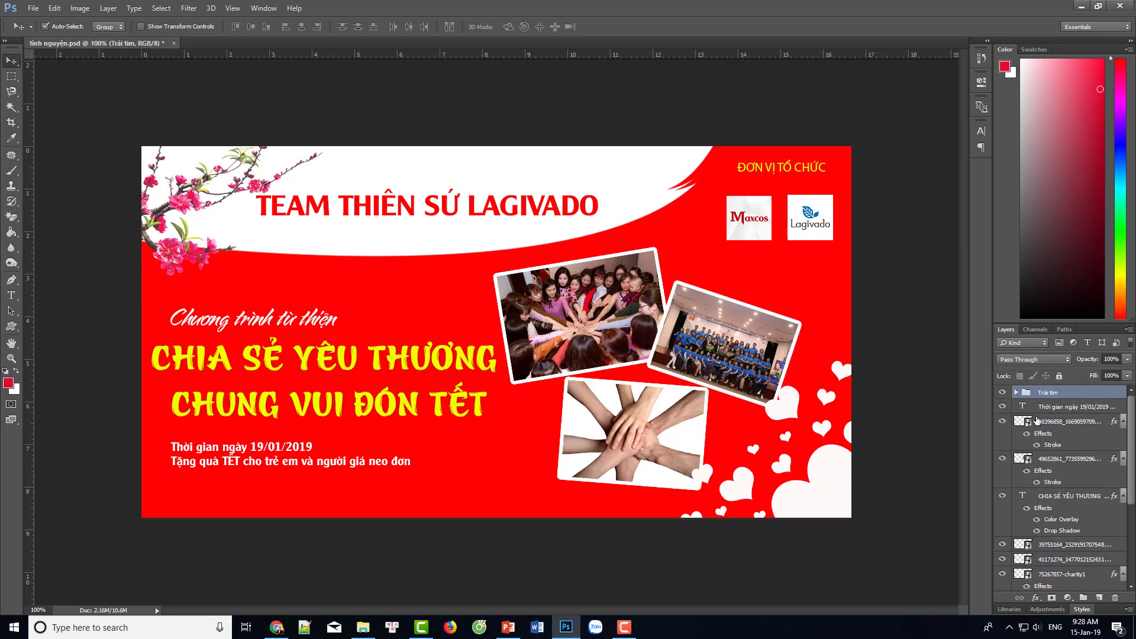
click(1016, 393)
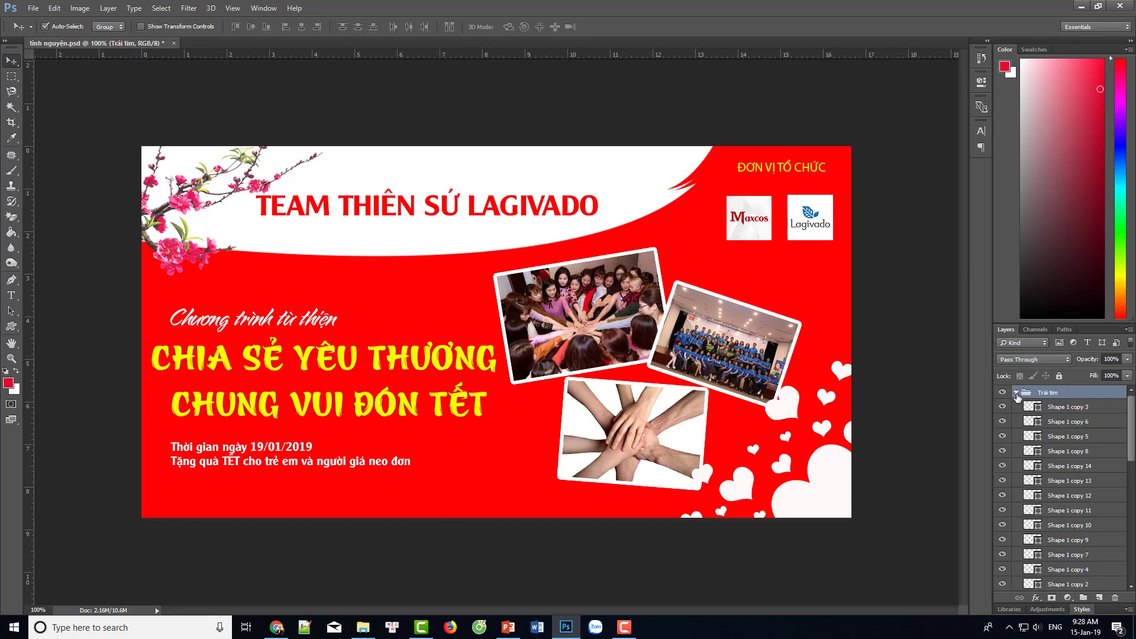
mouse_move(1131, 408)
mouse_down()
mouse_move(1133, 559)
mouse_move(1132, 438)
mouse_up()
click(1015, 393)
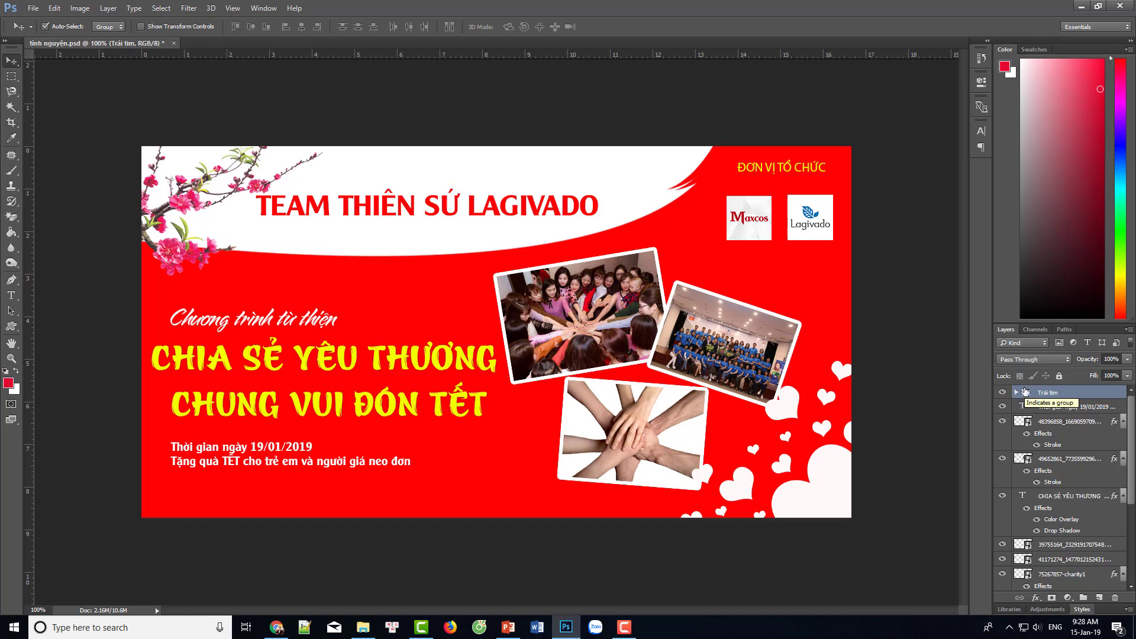
Select the Maxcos and Lagivado logo layers and group them into Group 1
click(764, 201)
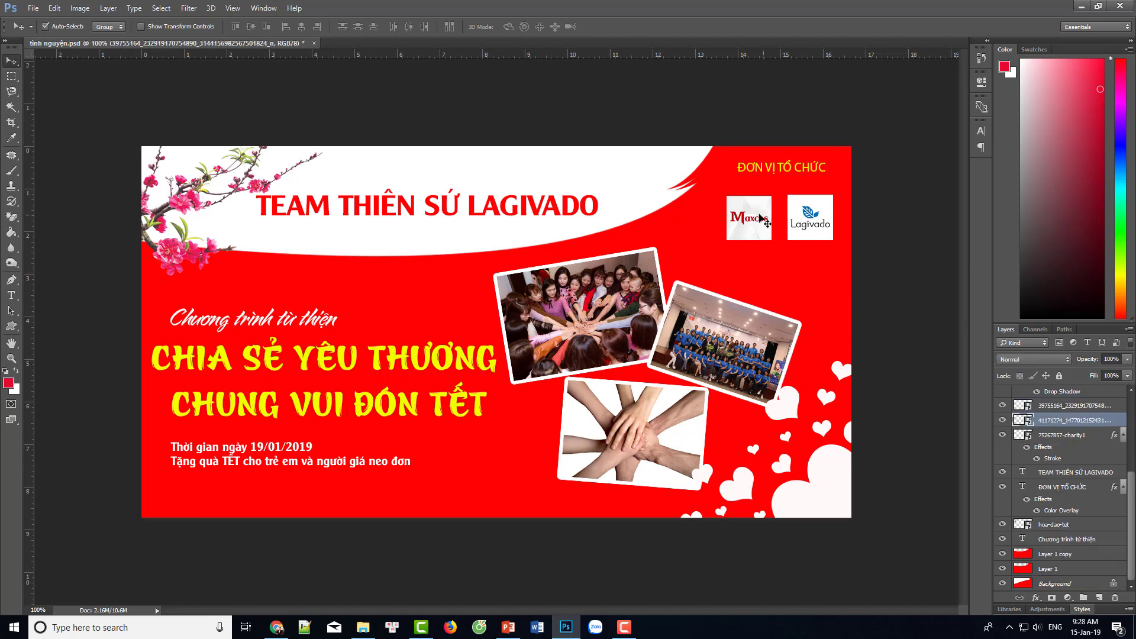
click(806, 224)
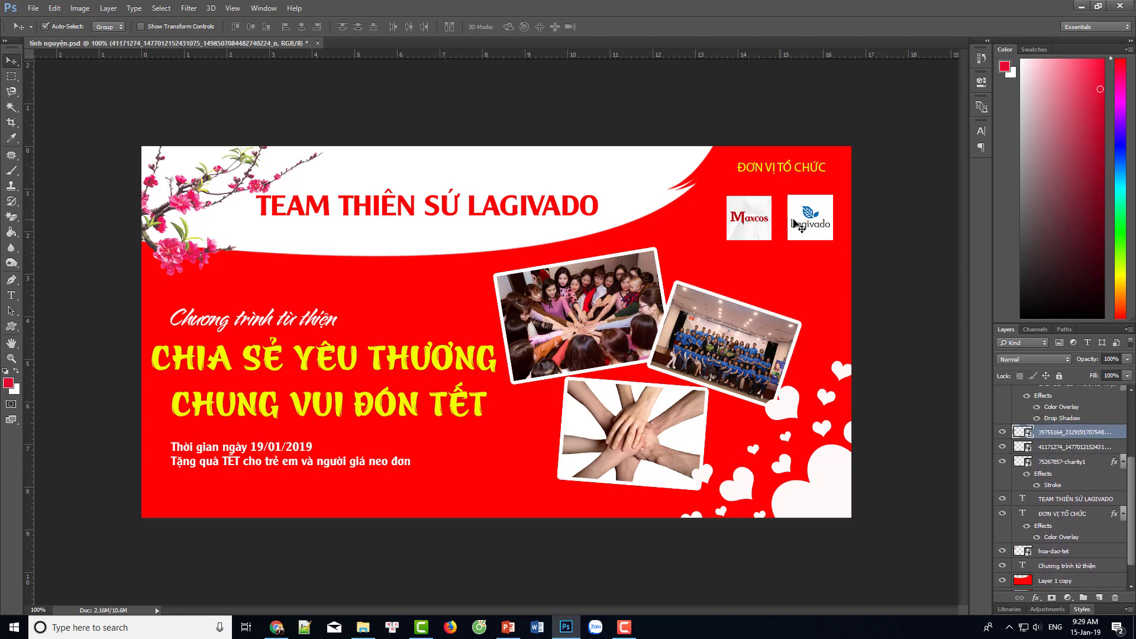
click(1054, 408)
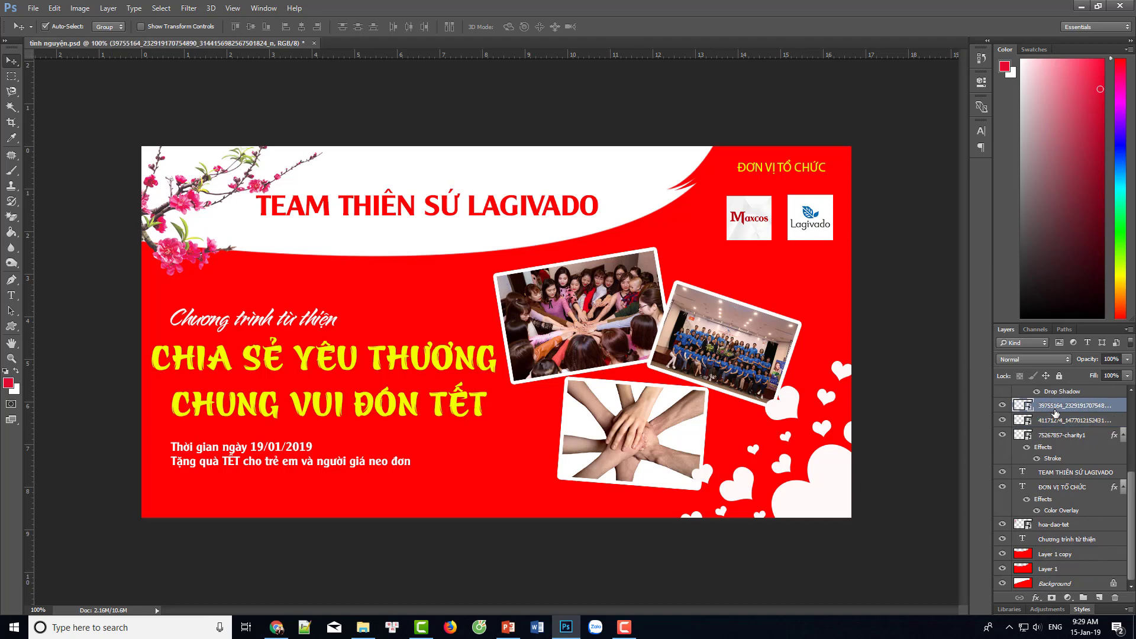
ctrl+click(1059, 421)
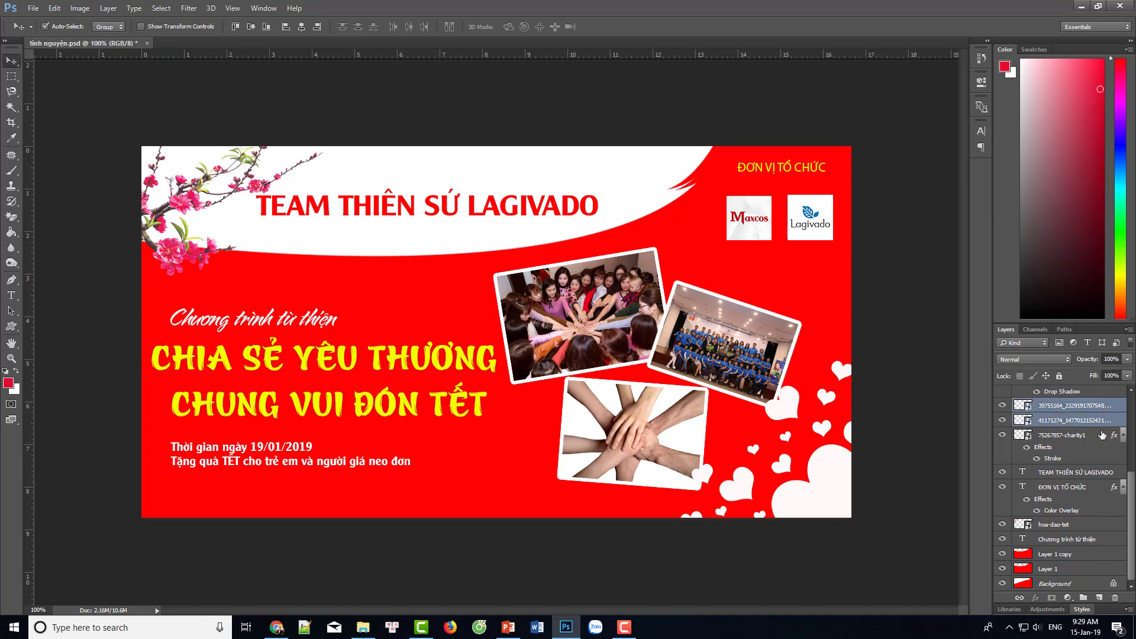
click(1100, 407)
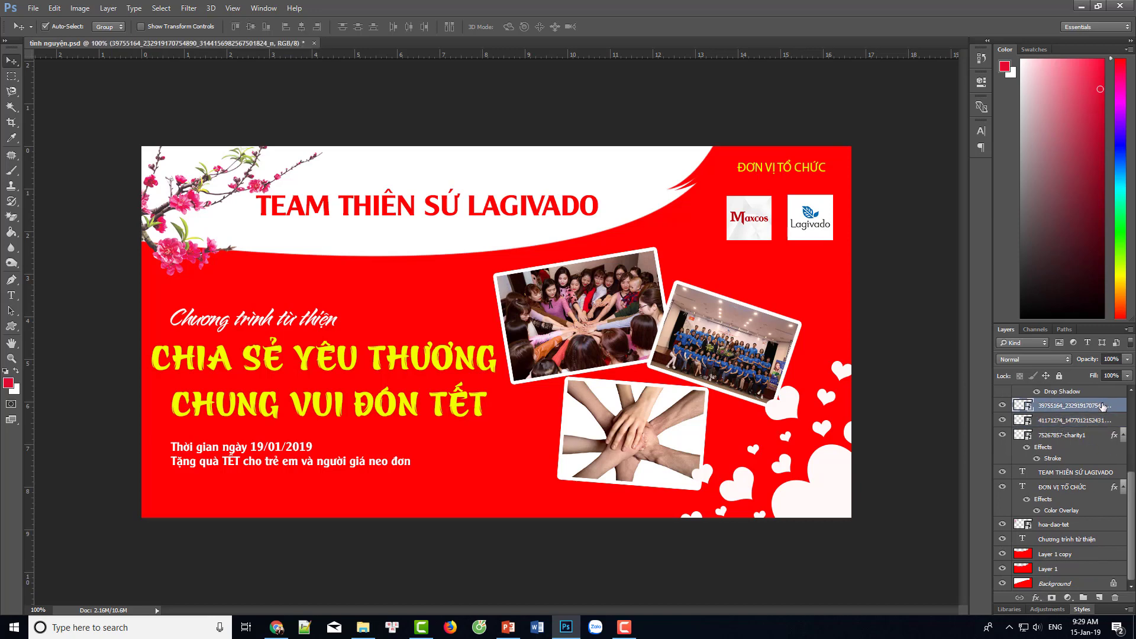
ctrl+click(1067, 421)
key(ctrl+g)
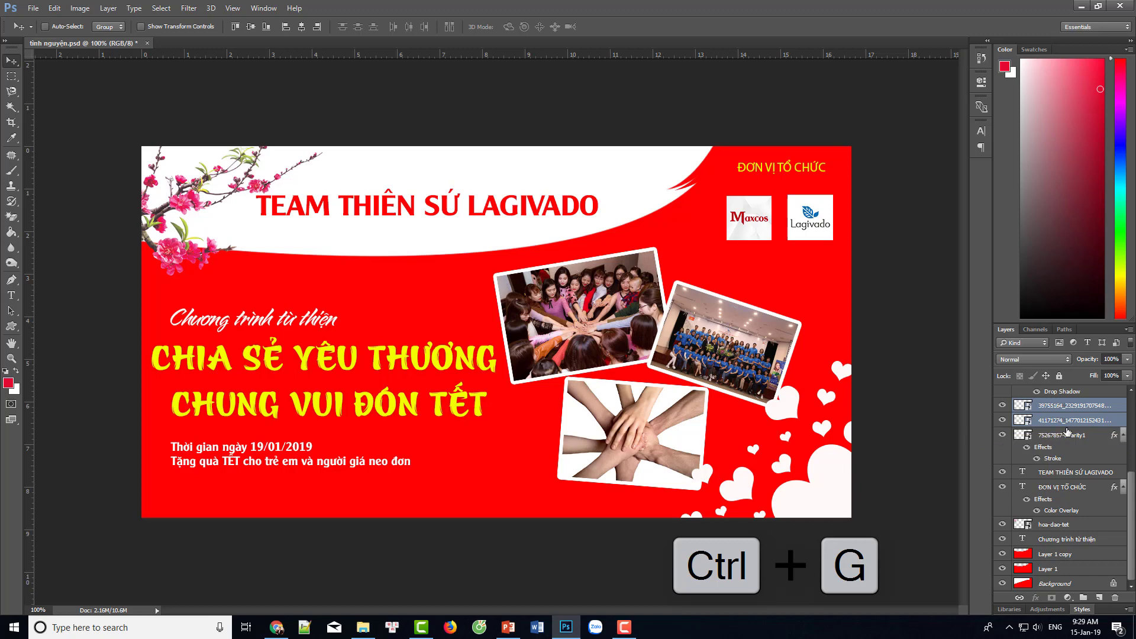
key(ctrl+g)
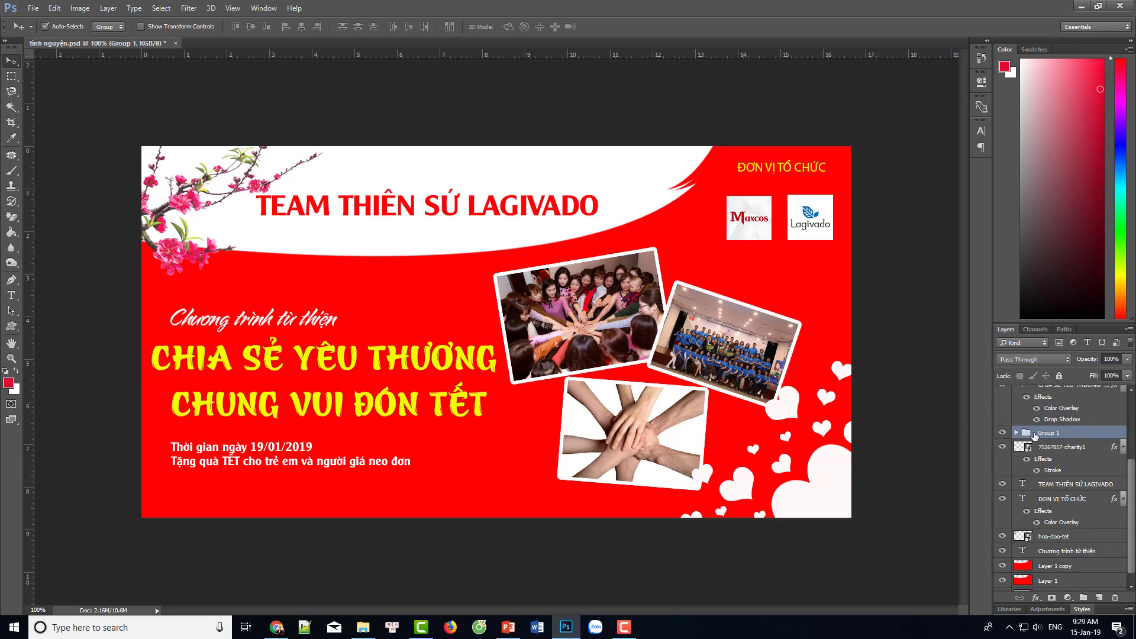
Expand Group 1 and toggle the logos' visibility off and back on
click(1016, 433)
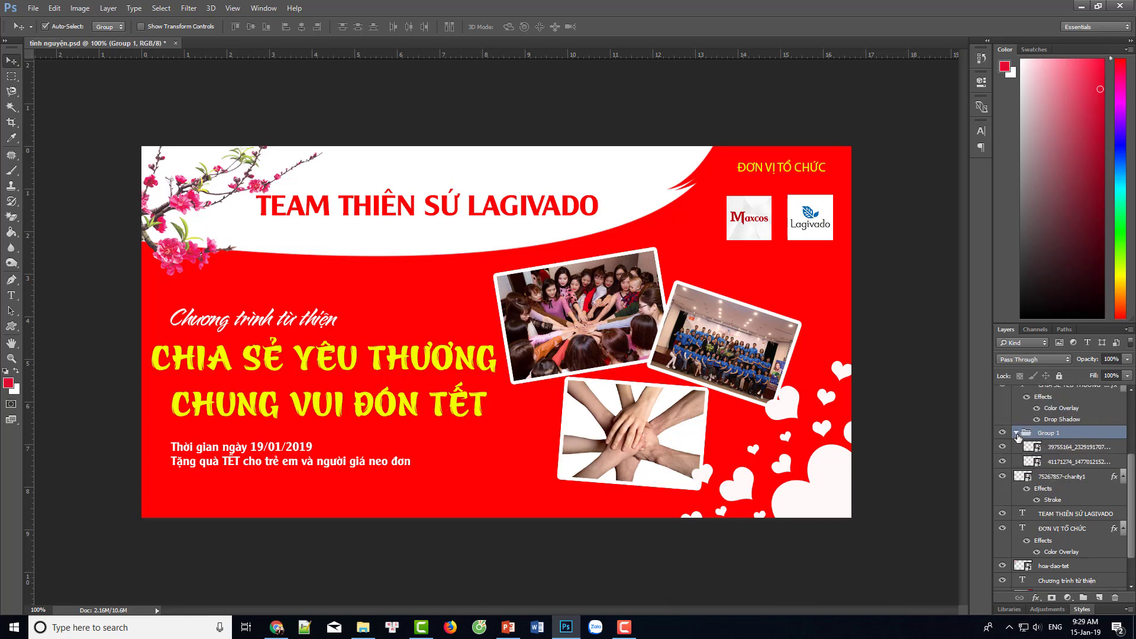
click(1015, 433)
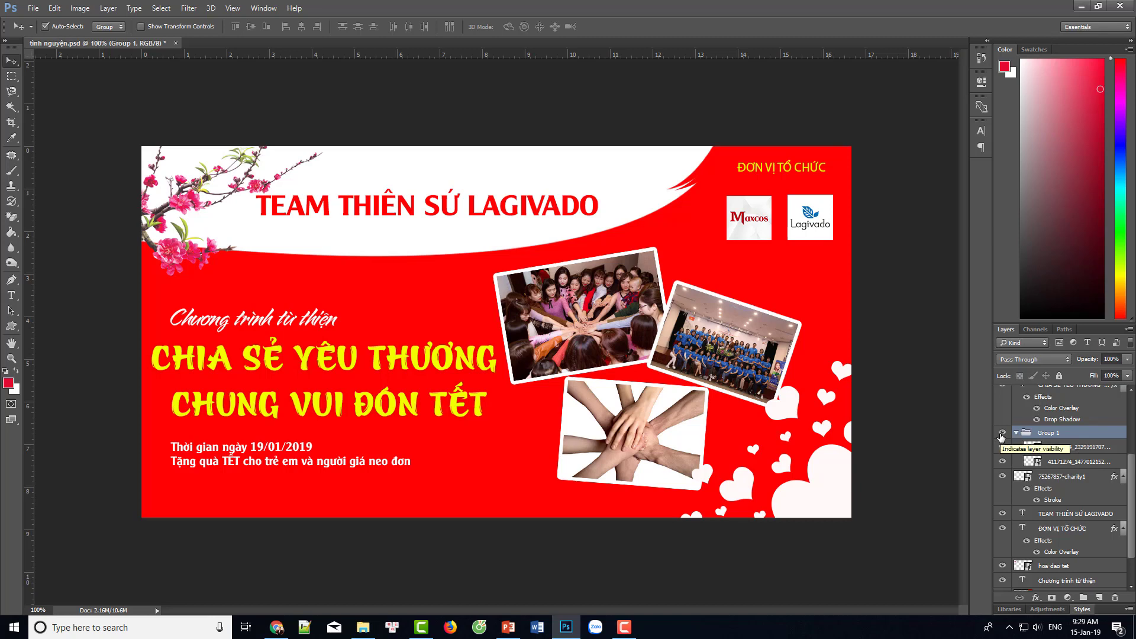
click(1001, 436)
click(1001, 436)
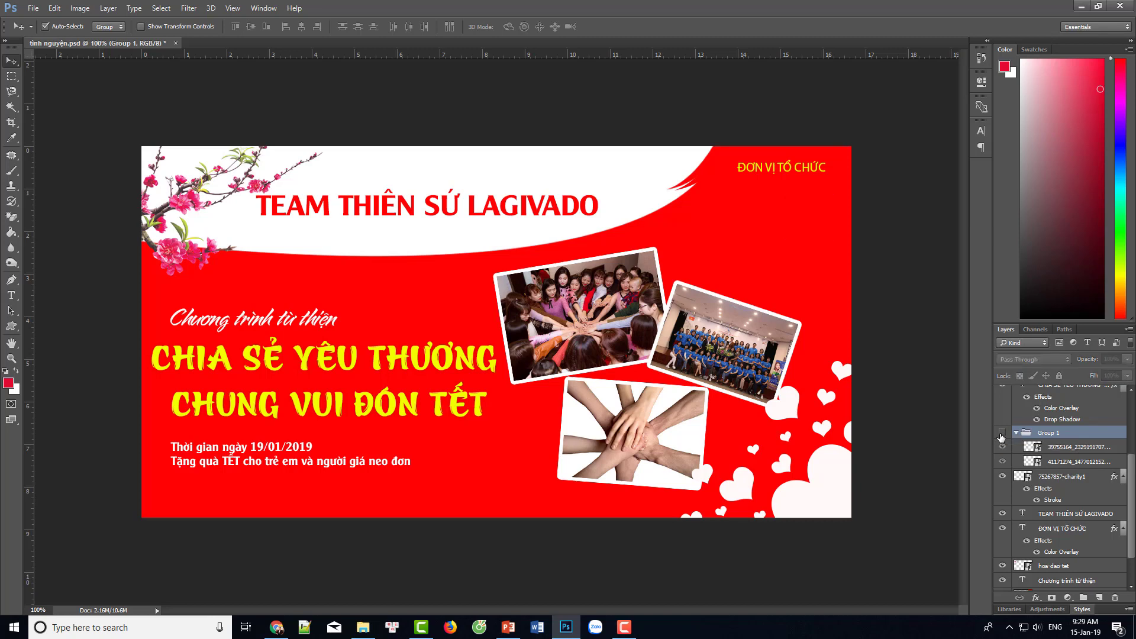
click(1002, 435)
click(1001, 435)
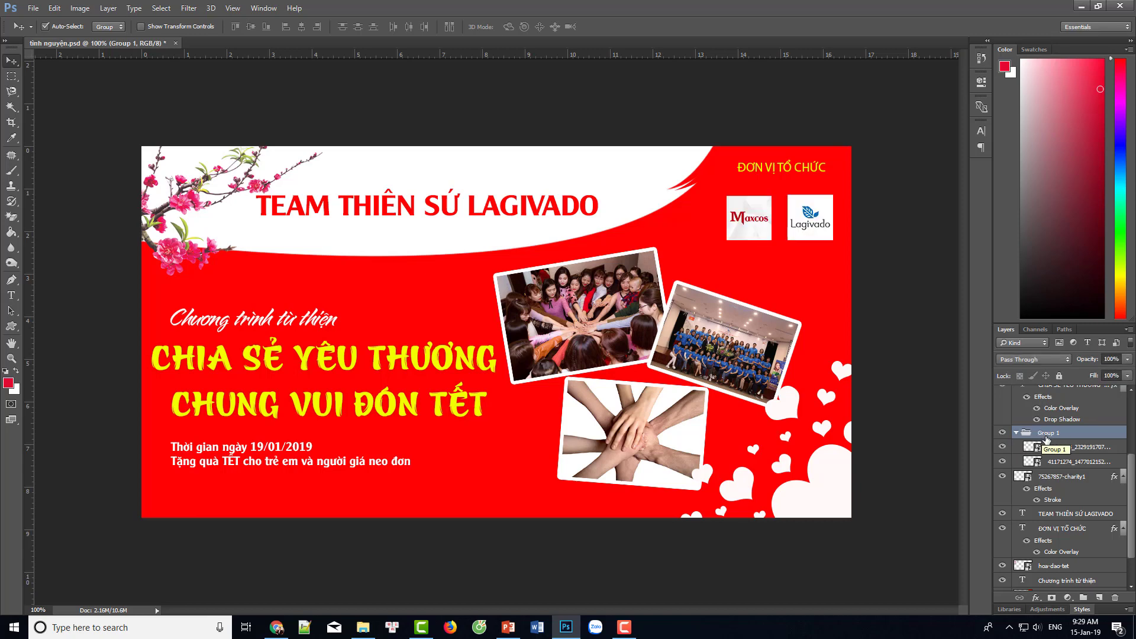
Rename Group 1 to 'Logo', collapse it, and nudge both logos slightly up
double_click(1046, 435)
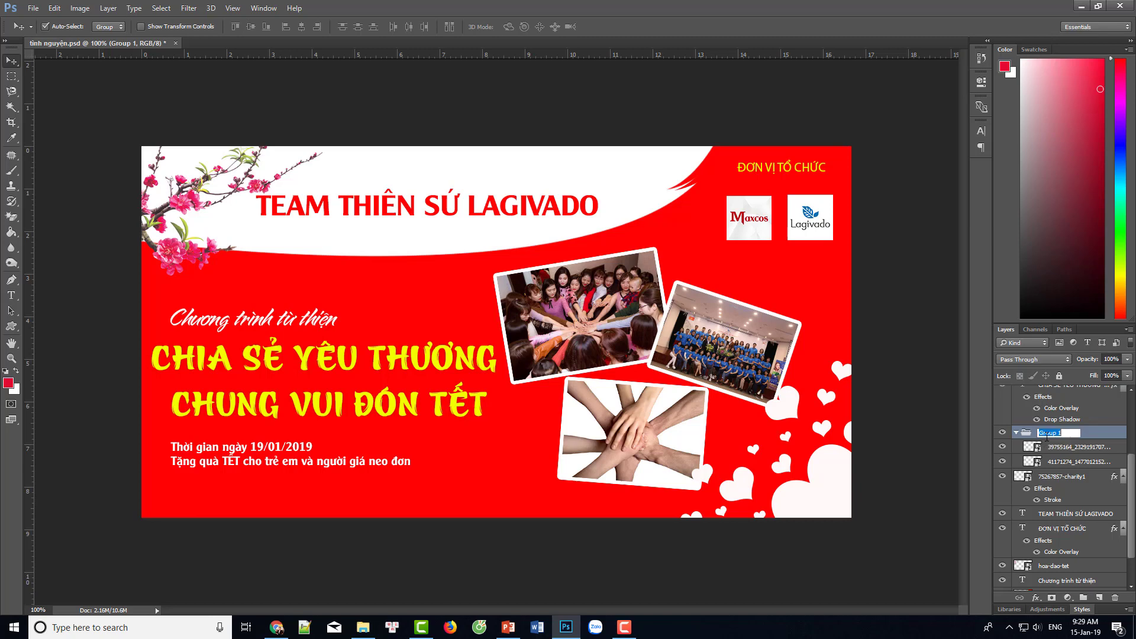
text(Logo)
click(1090, 421)
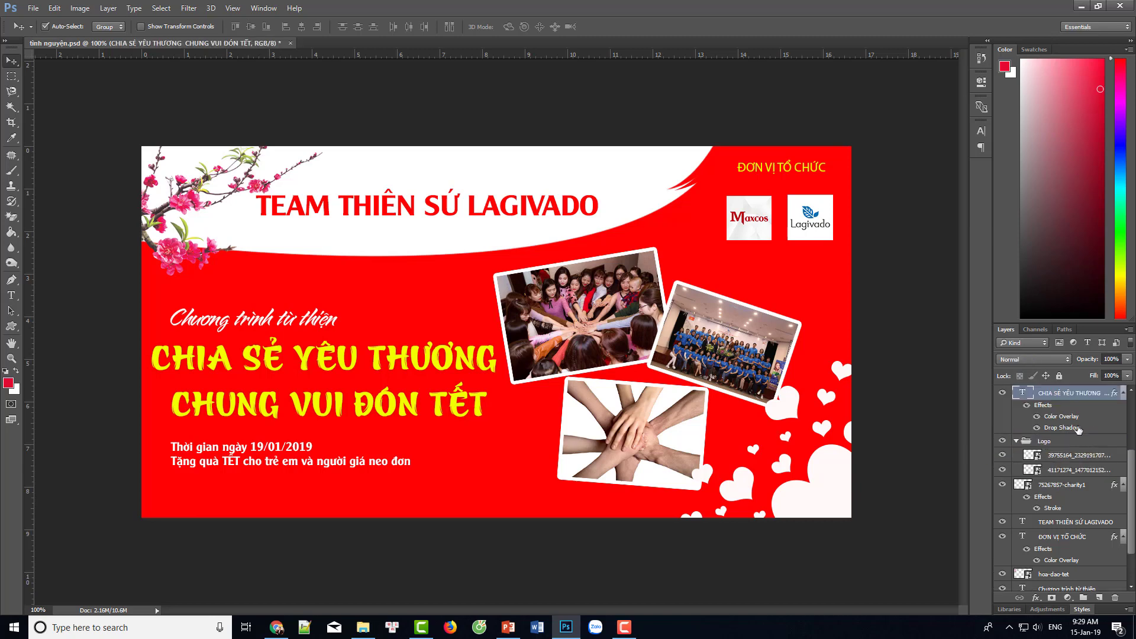
click(1055, 443)
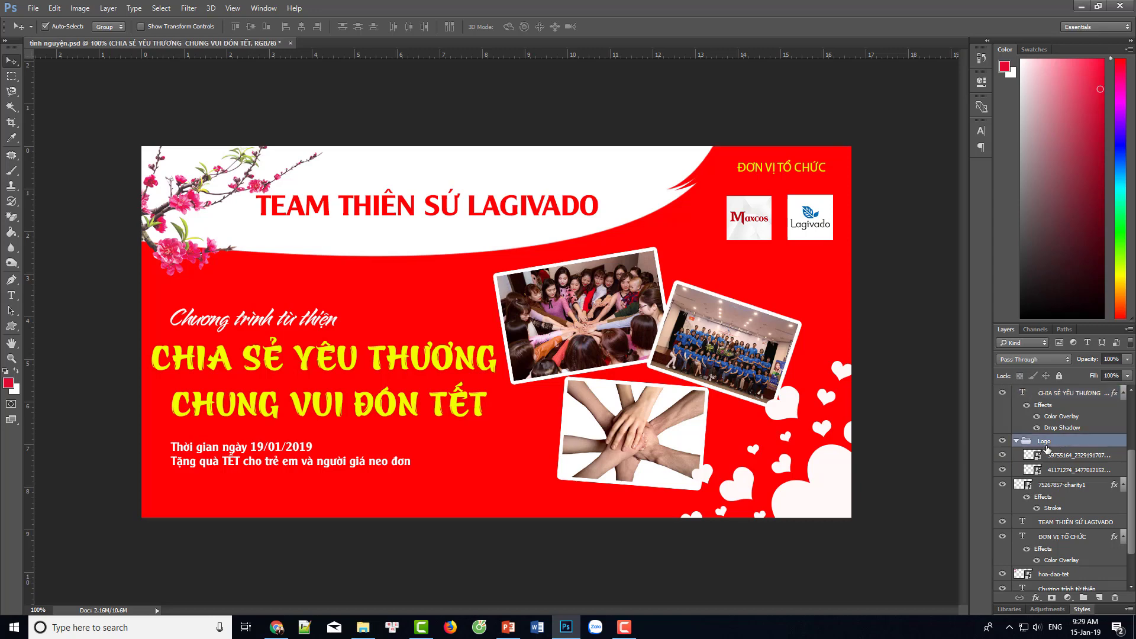
click(1016, 442)
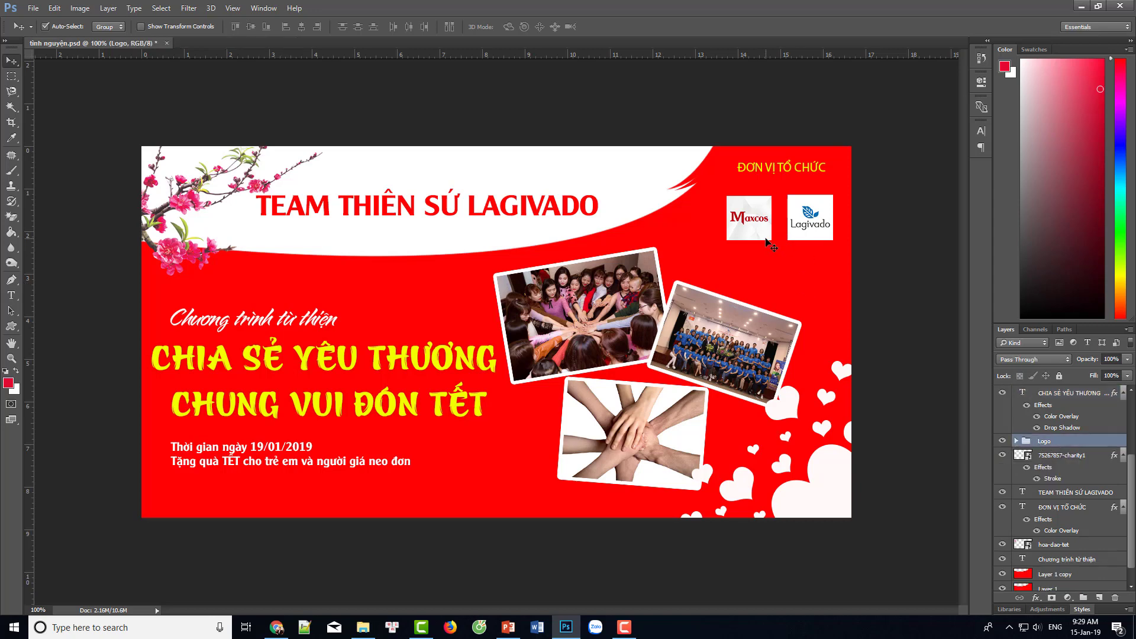
drag(799, 225, 802, 216)
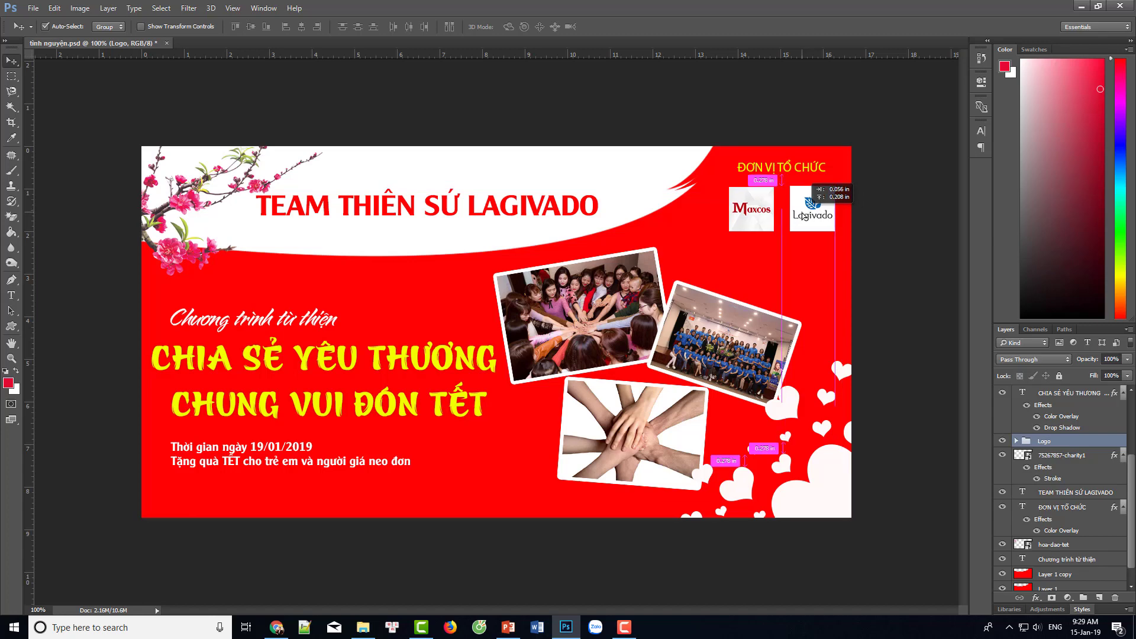
click(707, 303)
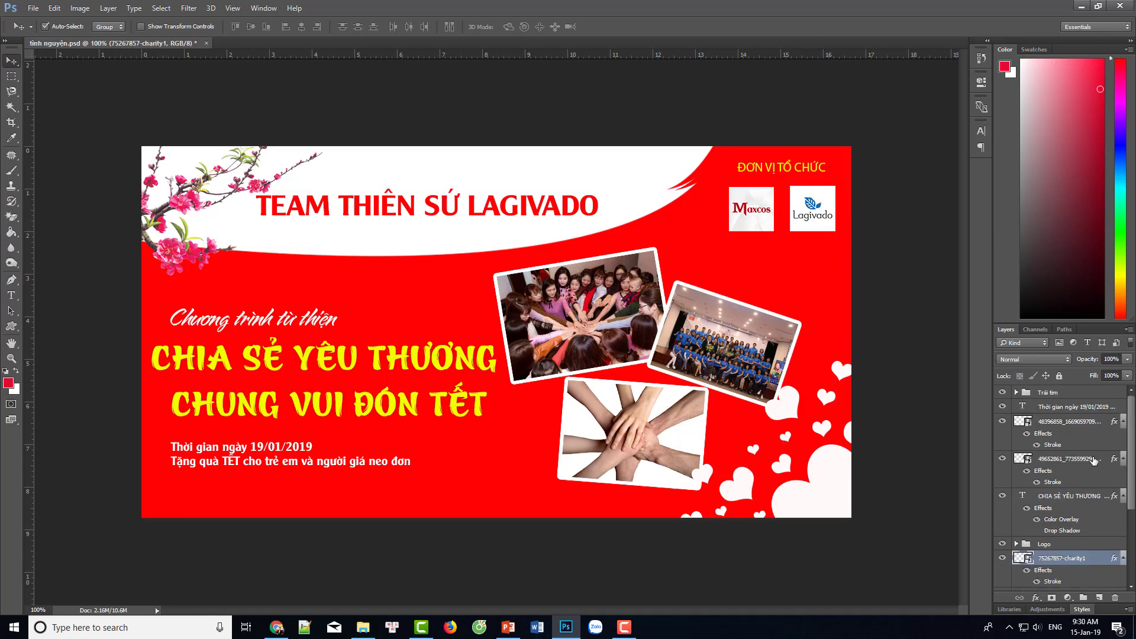
scroll(1095, 463, down, 2)
scroll(1095, 462, up, 1)
scroll(1089, 467, up, 1)
scroll(1059, 491, down, 2)
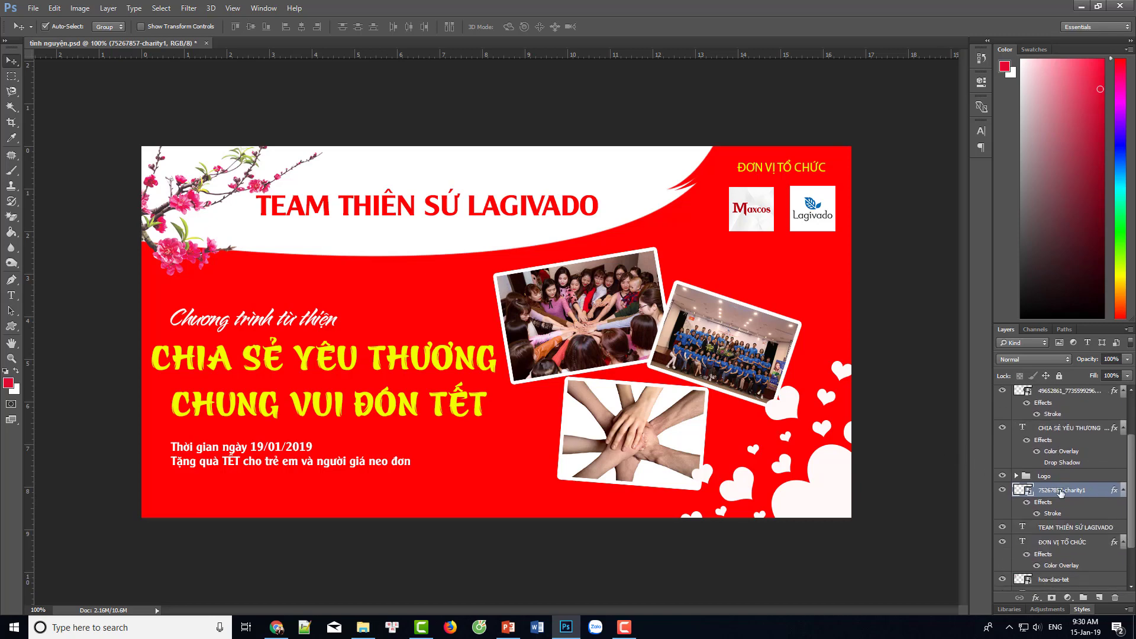
scroll(1061, 492, down, 3)
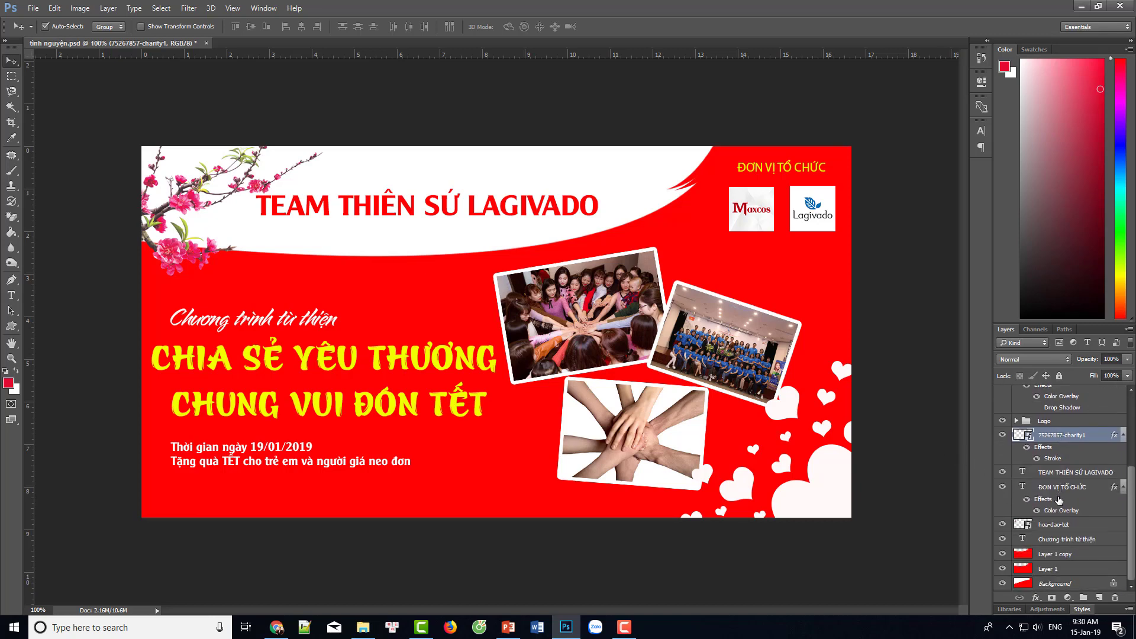
scroll(1059, 500, up, 1)
scroll(1059, 500, up, 1)
scroll(1059, 500, down, 2)
click(651, 342)
click(722, 342)
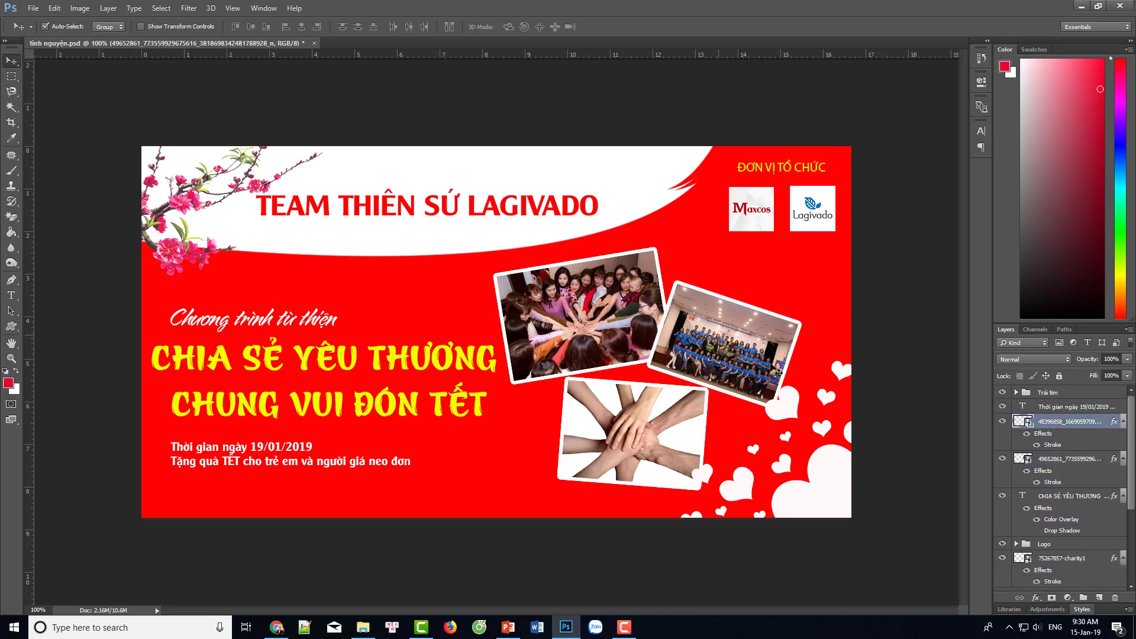
click(620, 343)
click(1053, 360)
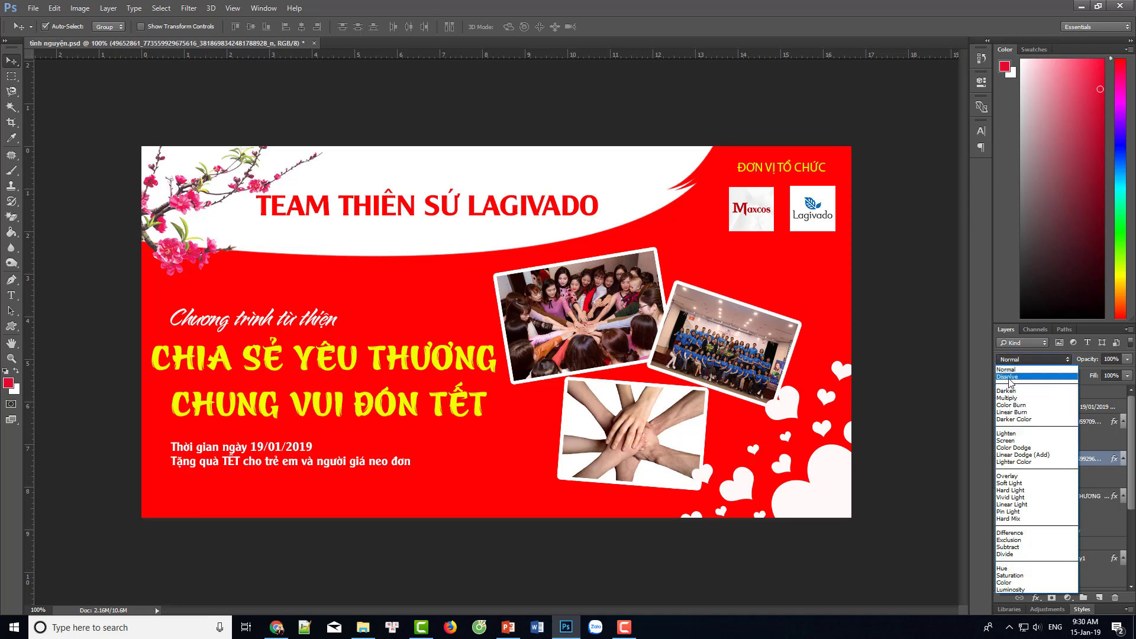
click(1008, 378)
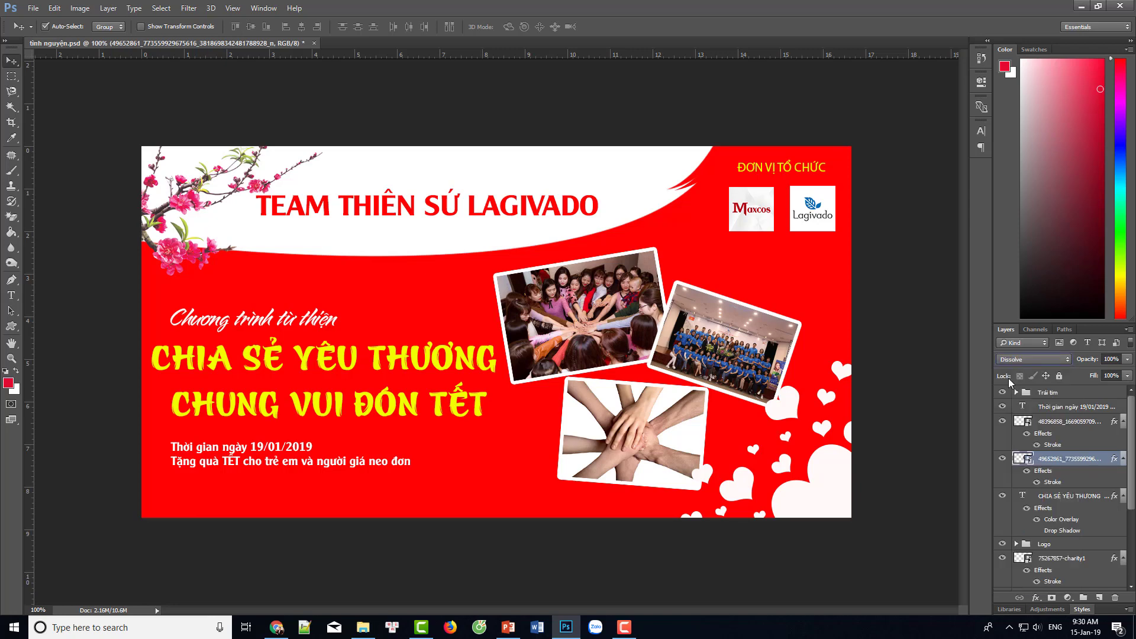
click(1034, 354)
click(1043, 362)
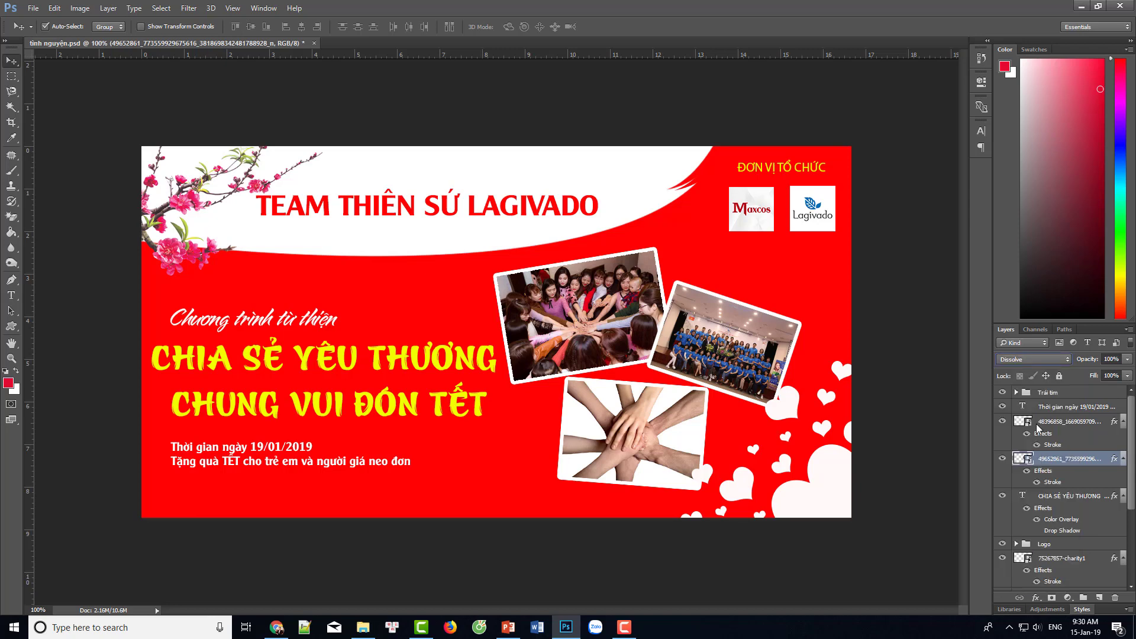
click(1045, 359)
click(1036, 495)
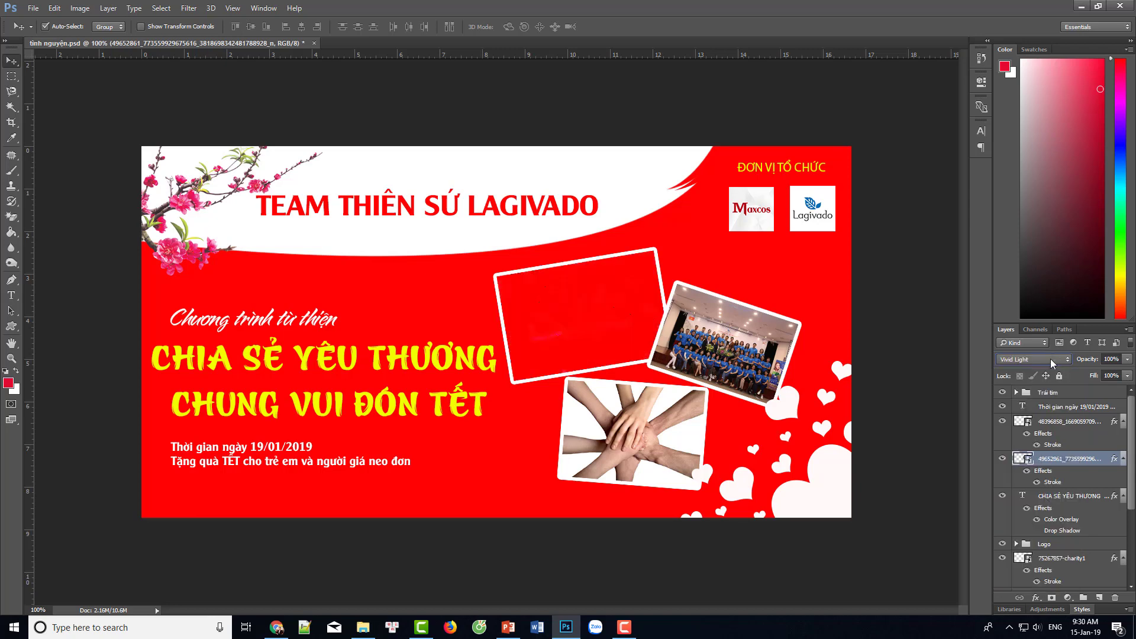
click(1052, 360)
click(1030, 521)
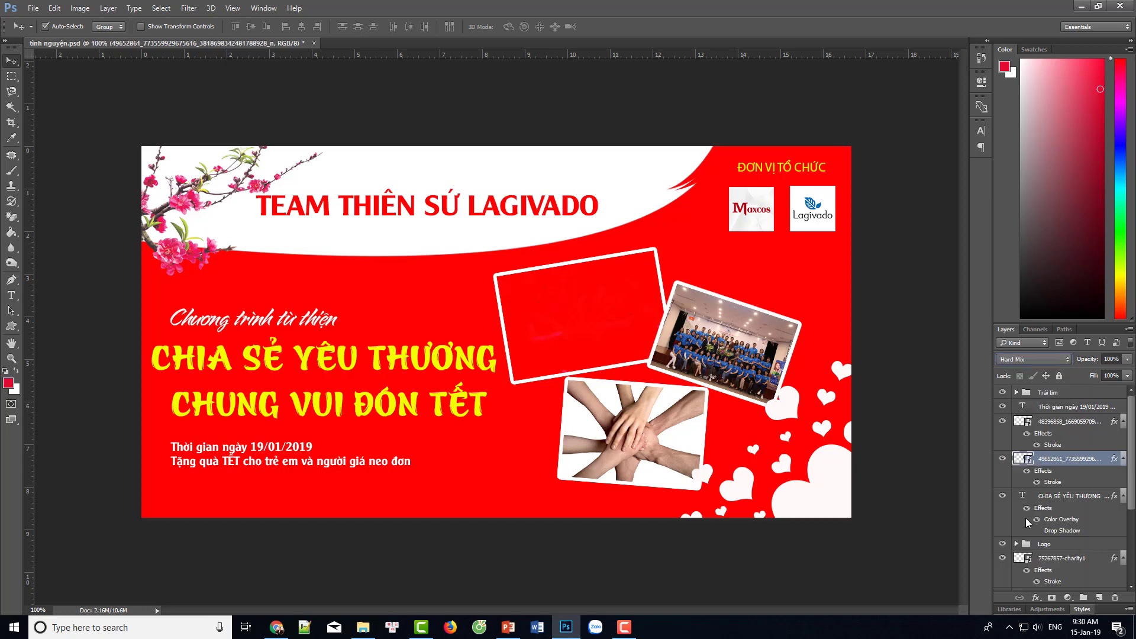
click(1039, 363)
click(1040, 581)
key(Up)
key(Up)
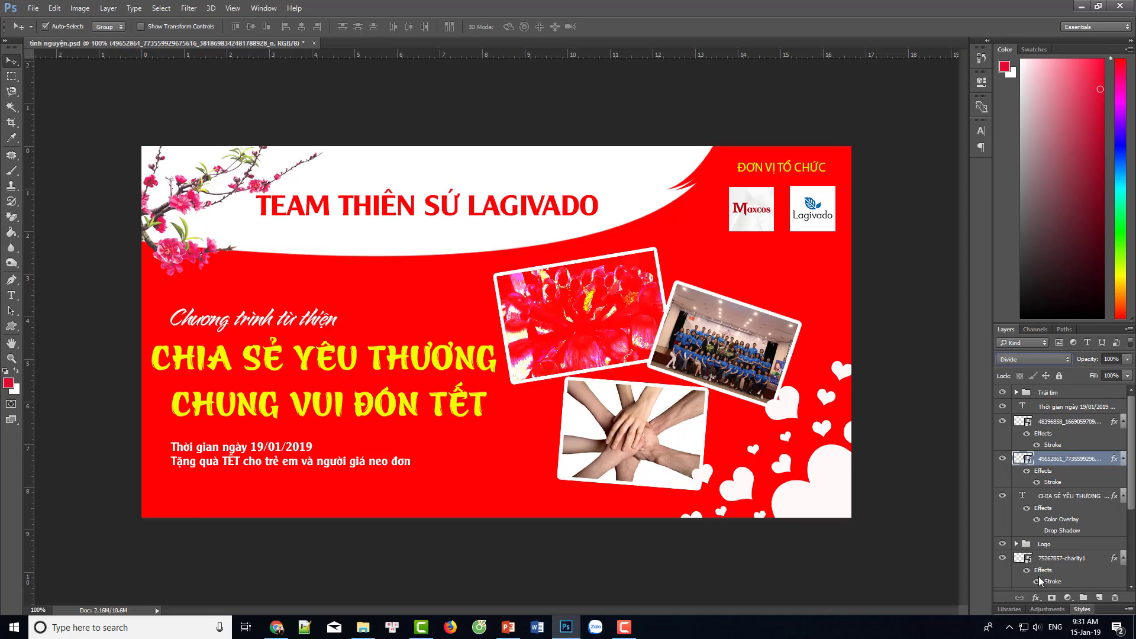
key(Up)
key(Up)
key(Up)
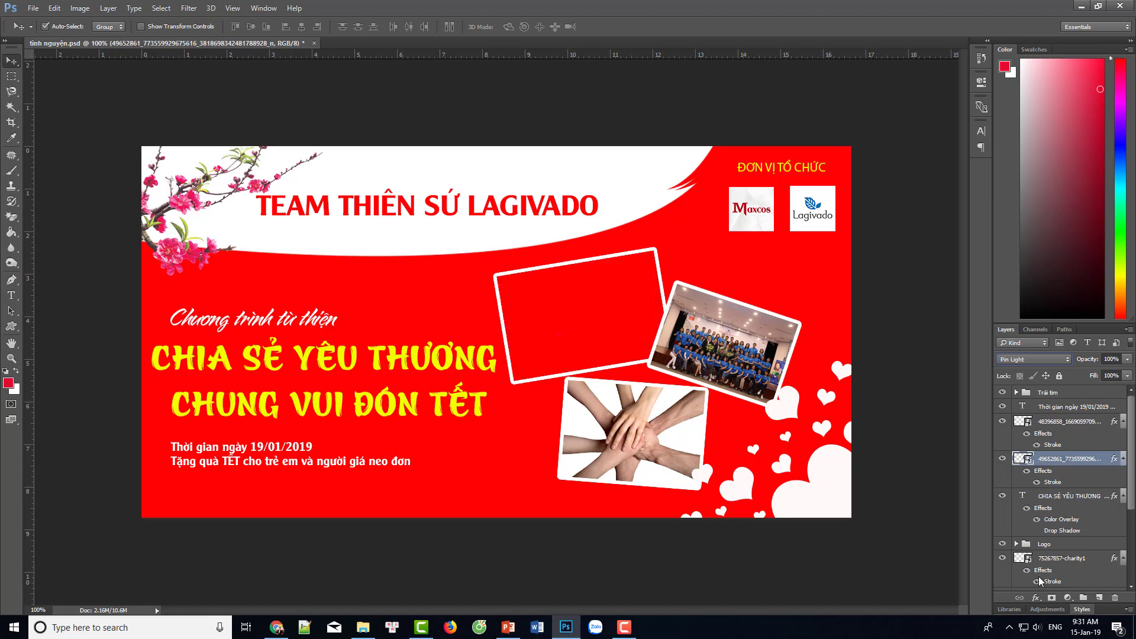
key(Up)
key(Up)
key(Up)
key(Up)
key(Up)
key(Up)
key(Up)
key(Up)
key(Up)
key(Up)
key(shift+minus)
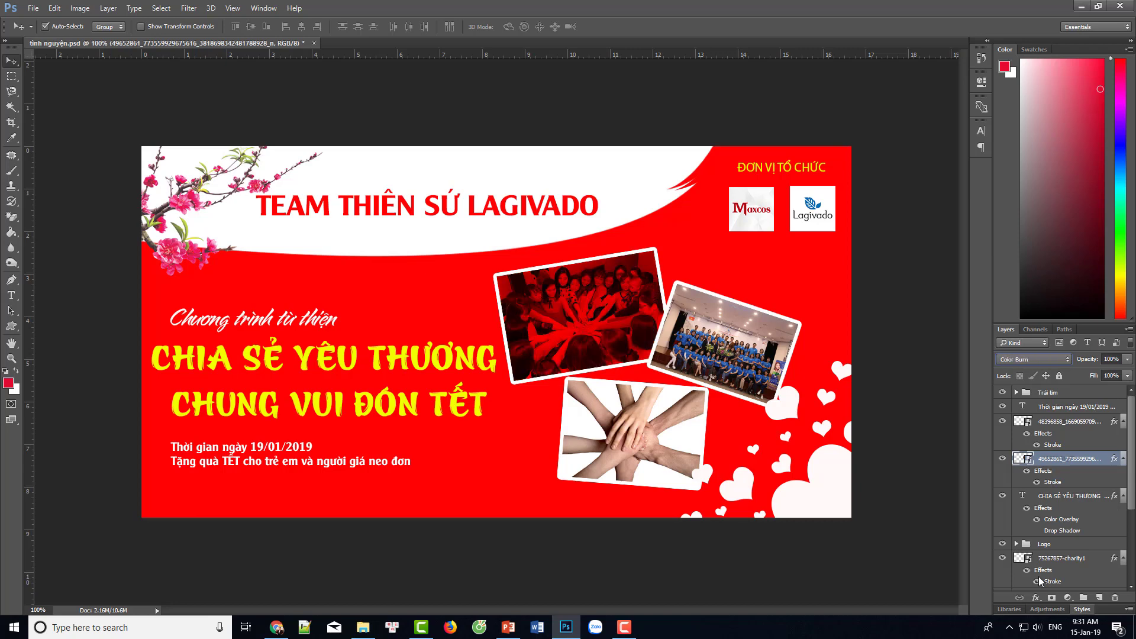
key(shift+minus)
key(shift+minus)
key(shift+minus)
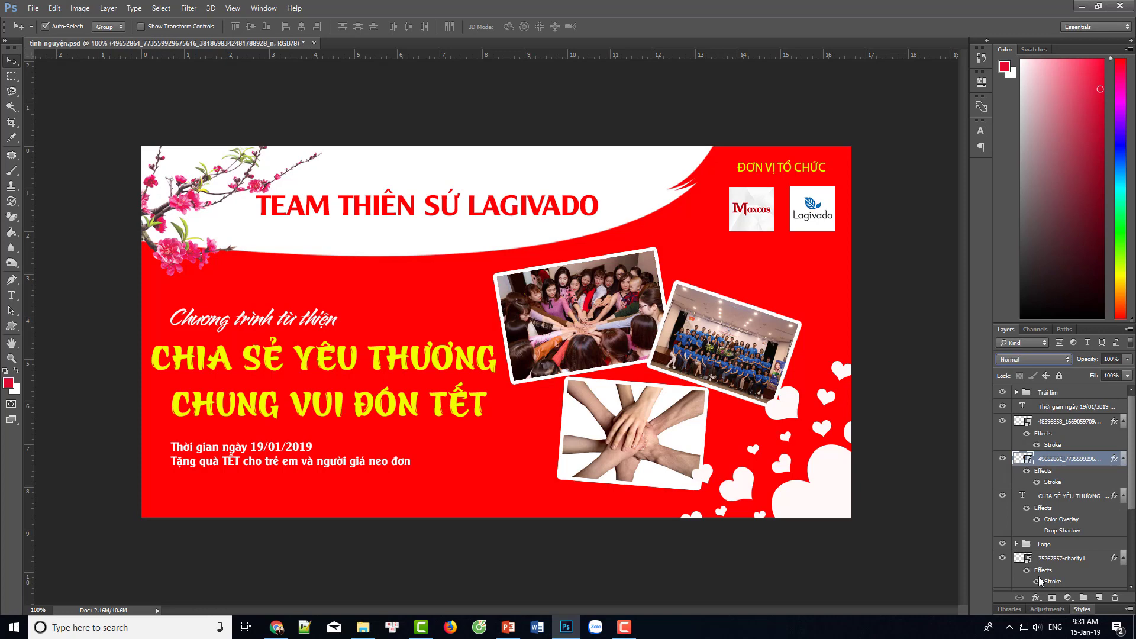
Select the blue-shirt photo layer and move it left and down beside the hands-together photo
click(1008, 363)
click(641, 426)
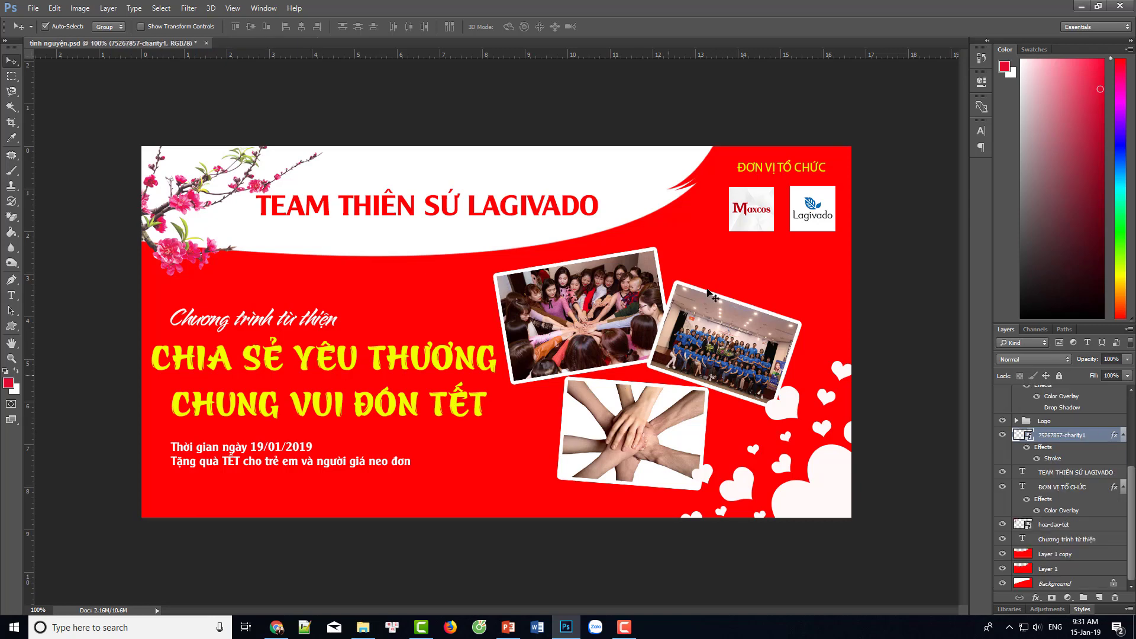
click(765, 215)
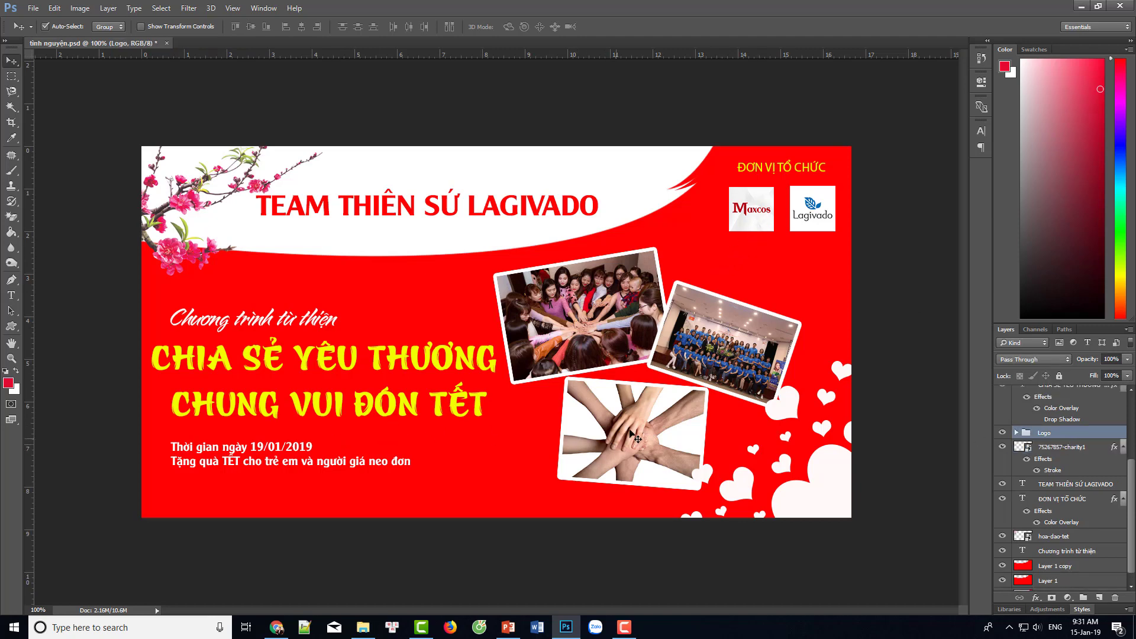
click(719, 340)
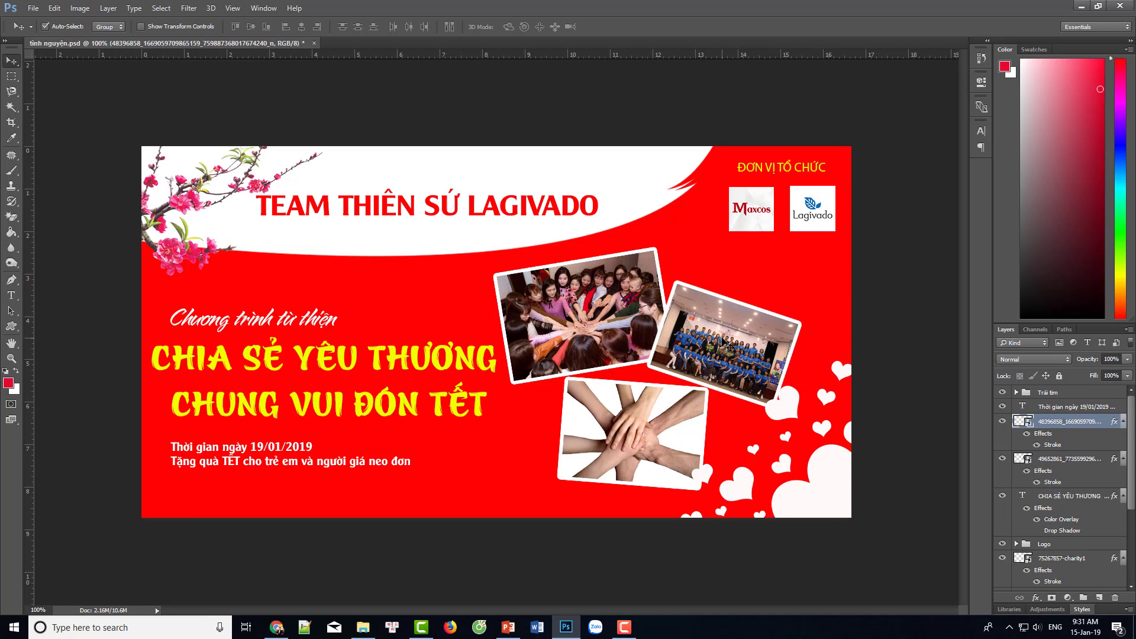
mouse_move(729, 347)
mouse_down()
mouse_move(698, 343)
mouse_move(736, 353)
mouse_move(727, 367)
mouse_up()
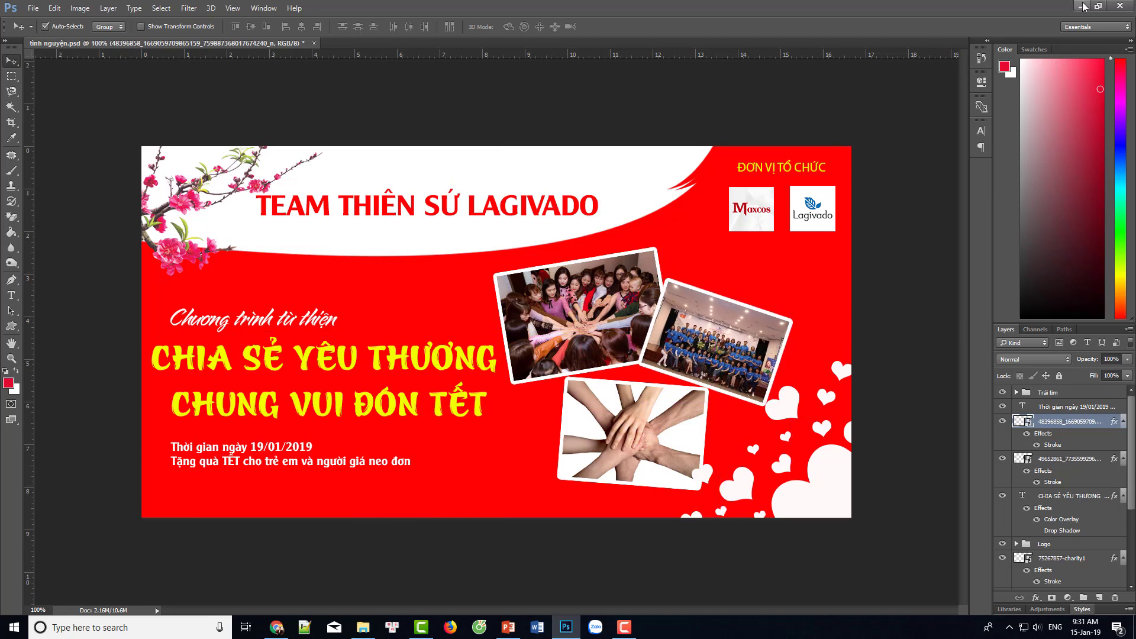
click(824, 325)
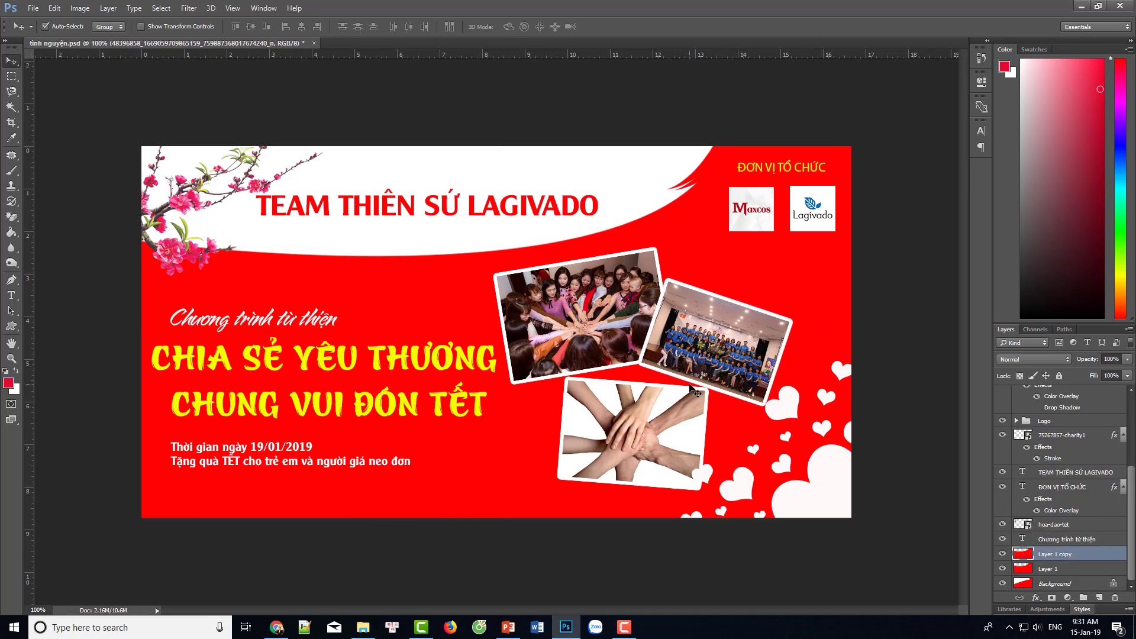
click(698, 364)
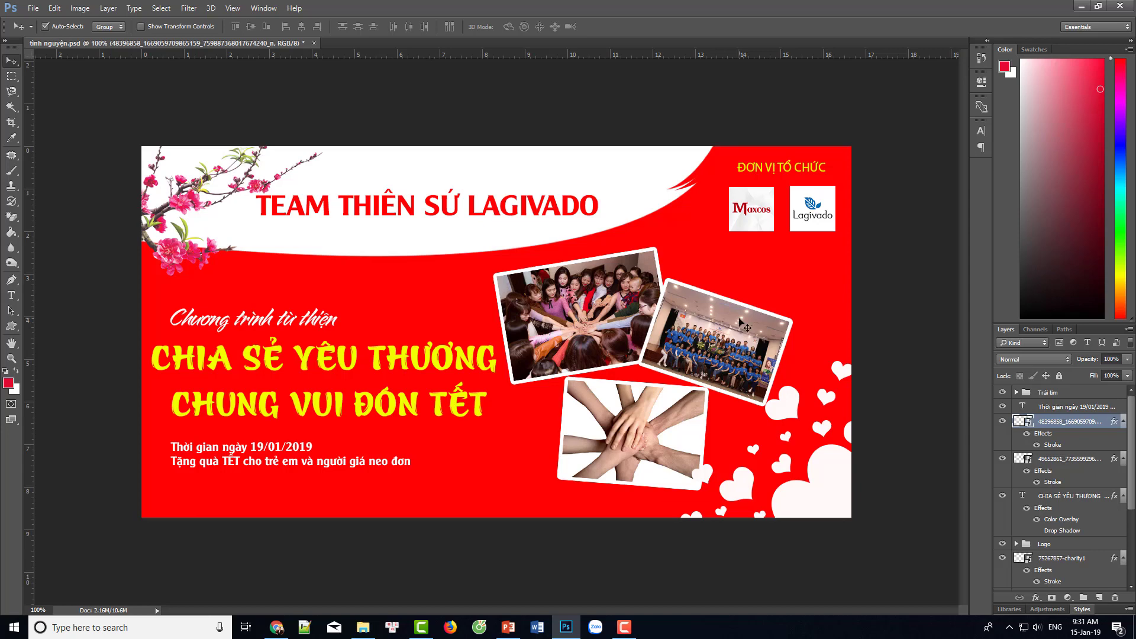
Open the photo layer's Blending Options from its shortcut menu, then close without changes
right_click(1065, 426)
click(932, 52)
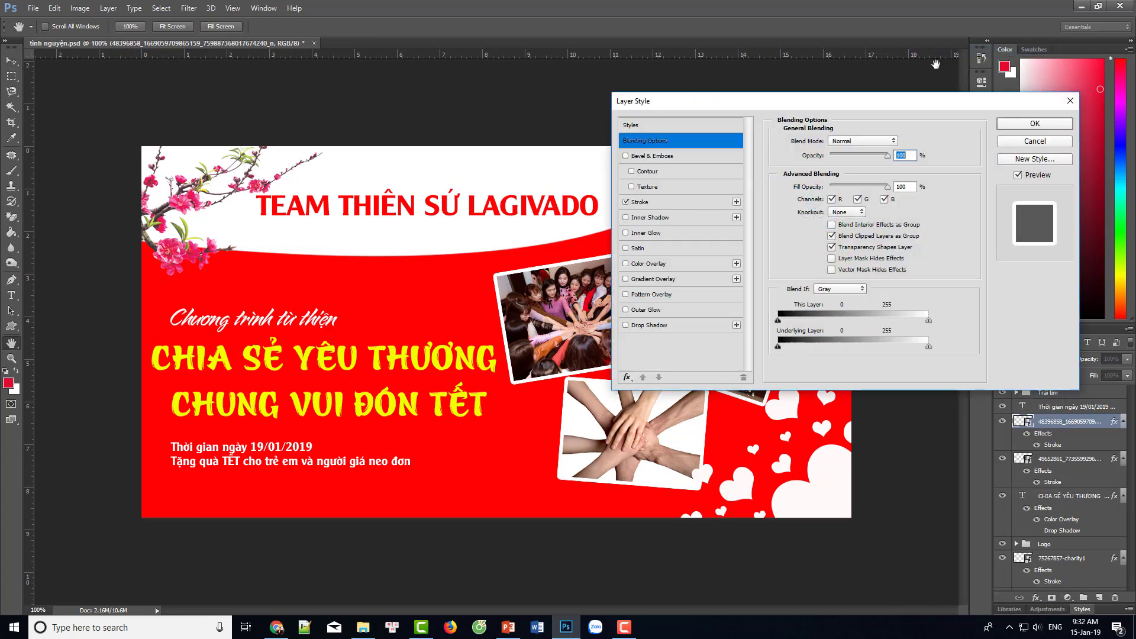
mouse_move(915, 108)
mouse_down()
mouse_move(1022, 49)
mouse_move(960, 42)
mouse_move(935, 22)
mouse_up()
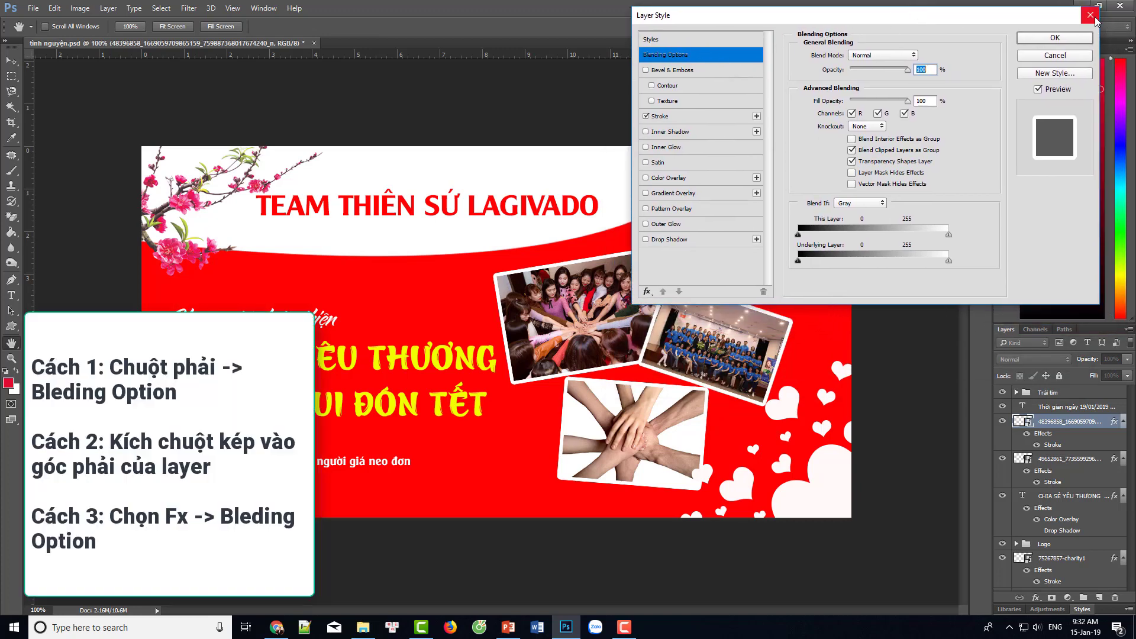
click(1094, 18)
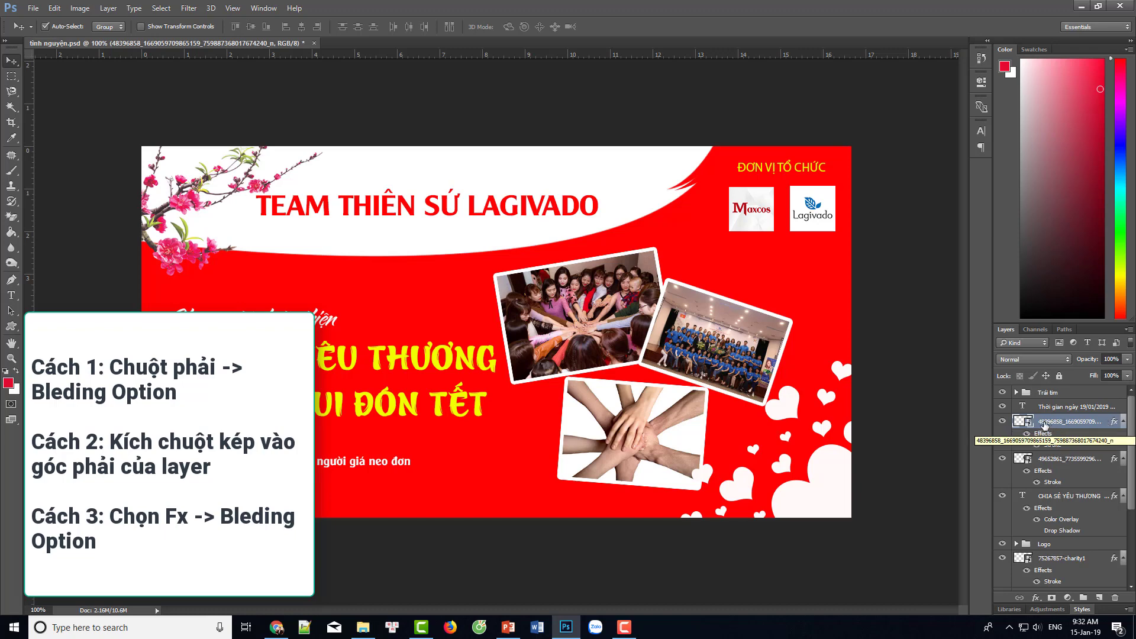
Leave the photo layer's name unchanged, then reopen its Layer Style window, move it aside and close it
double_click(1044, 423)
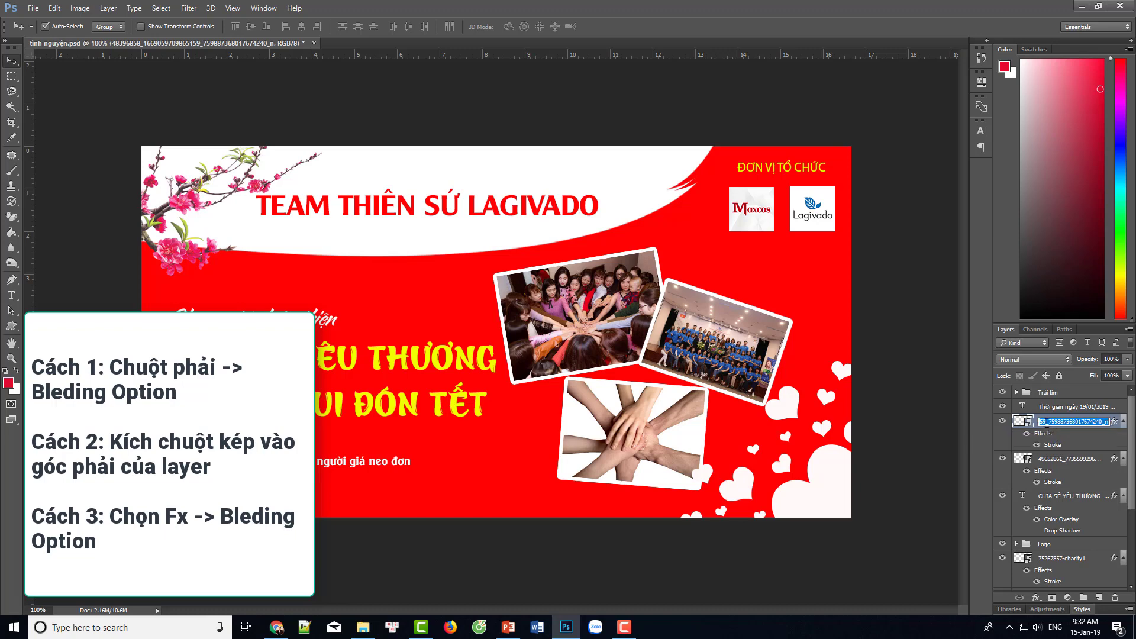
key(Return)
double_click(1112, 420)
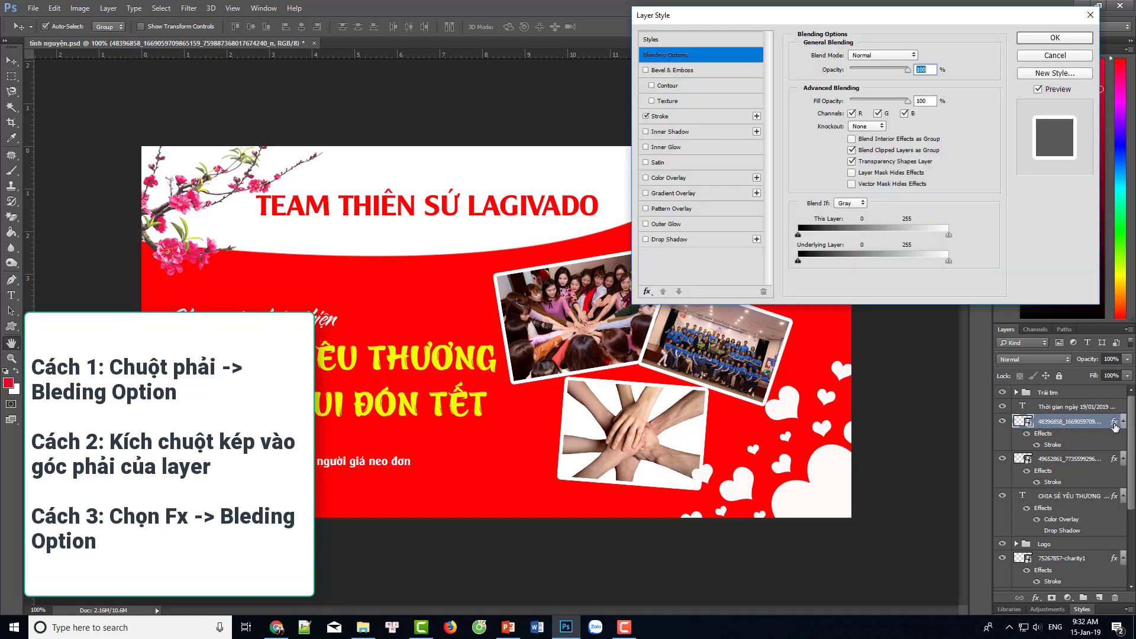
drag(867, 19, 530, 73)
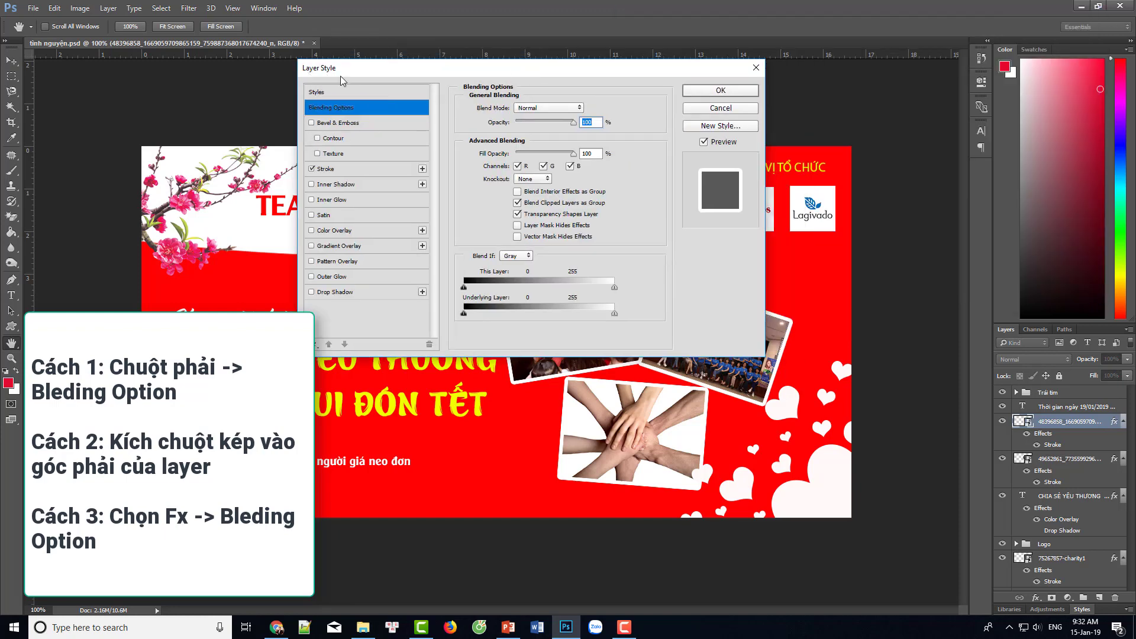
drag(340, 75, 323, 76)
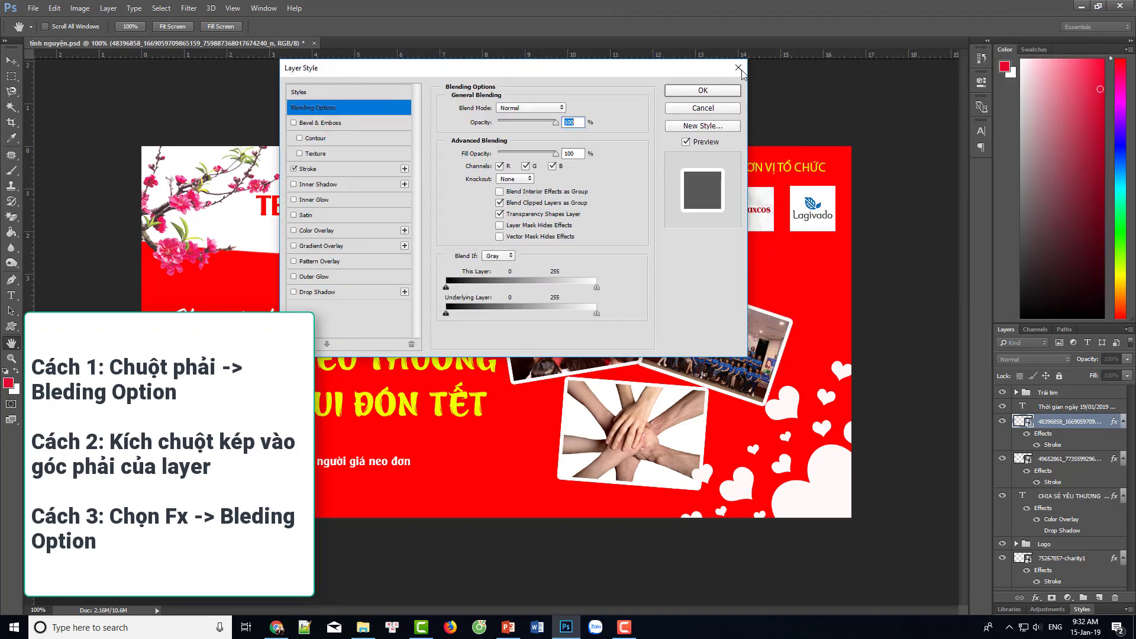
click(738, 68)
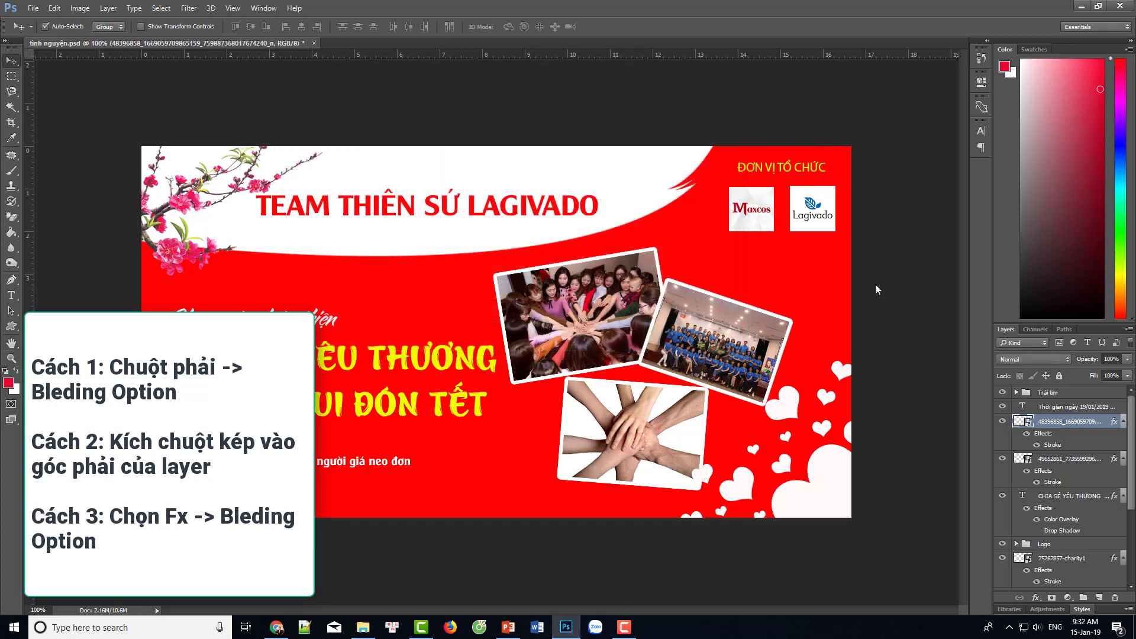
click(1073, 597)
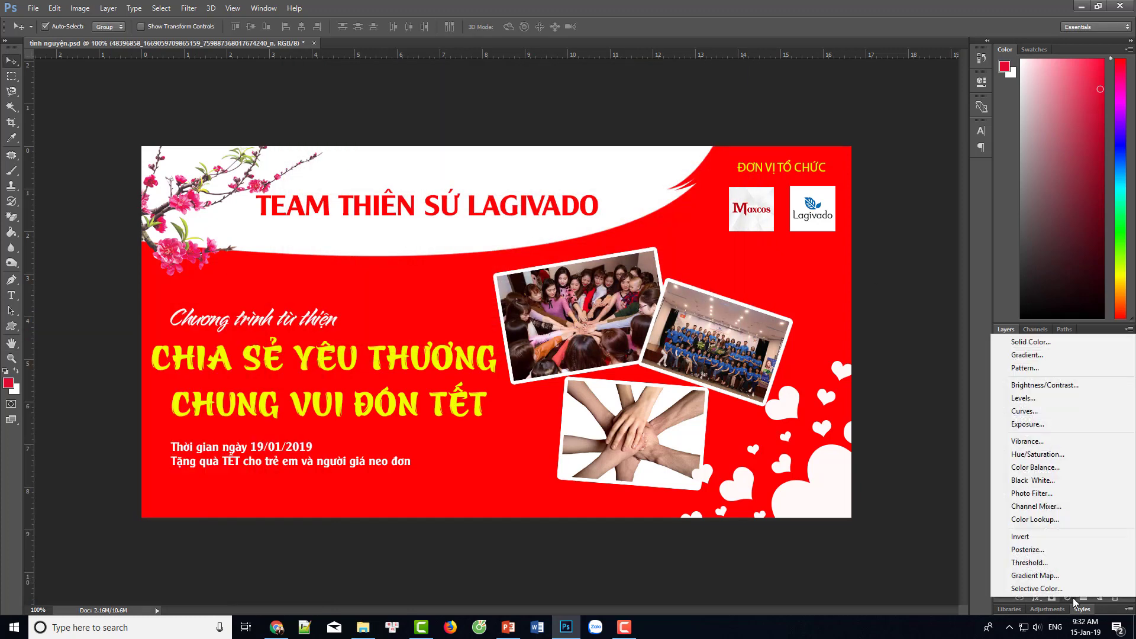
Open Blending Options for the photo layer via the fx menu and move the dialog aside
click(1074, 598)
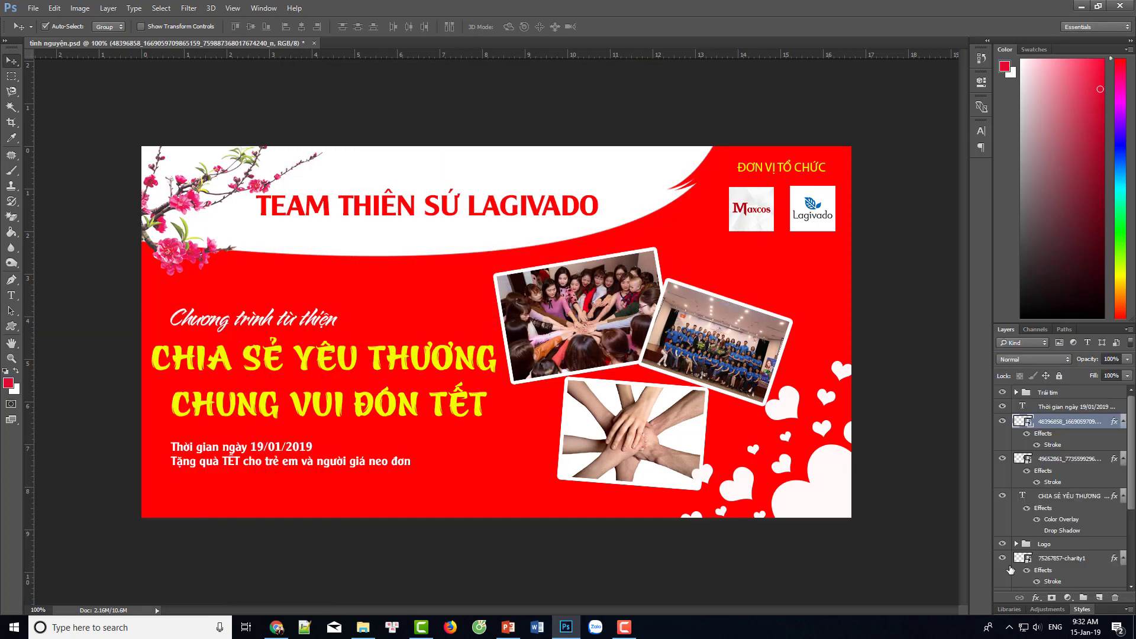
click(1036, 598)
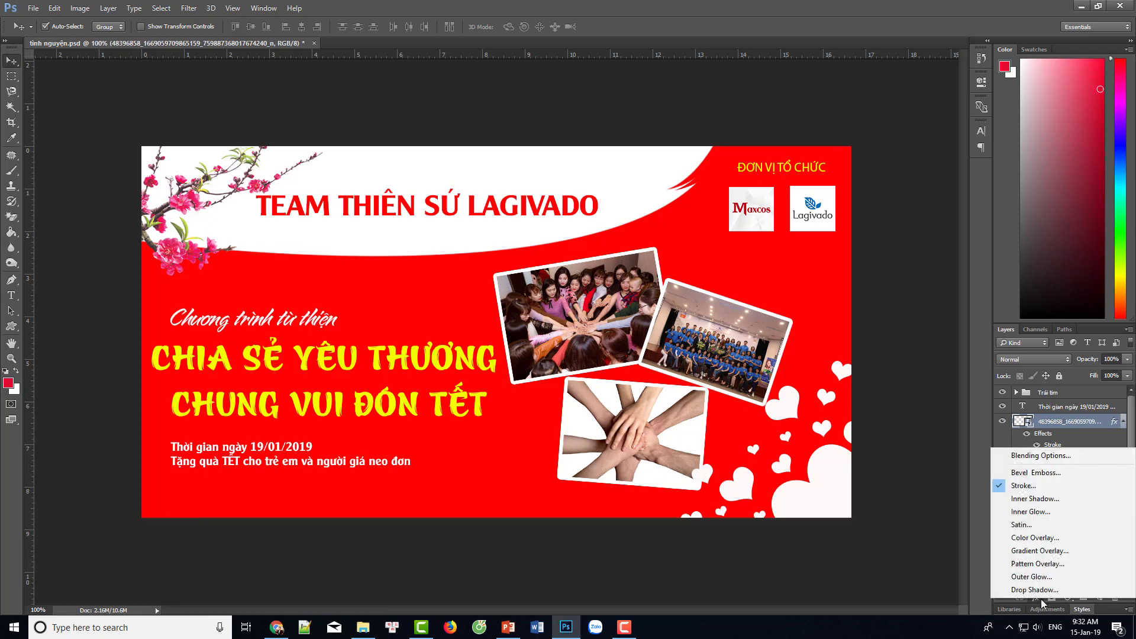
click(1026, 459)
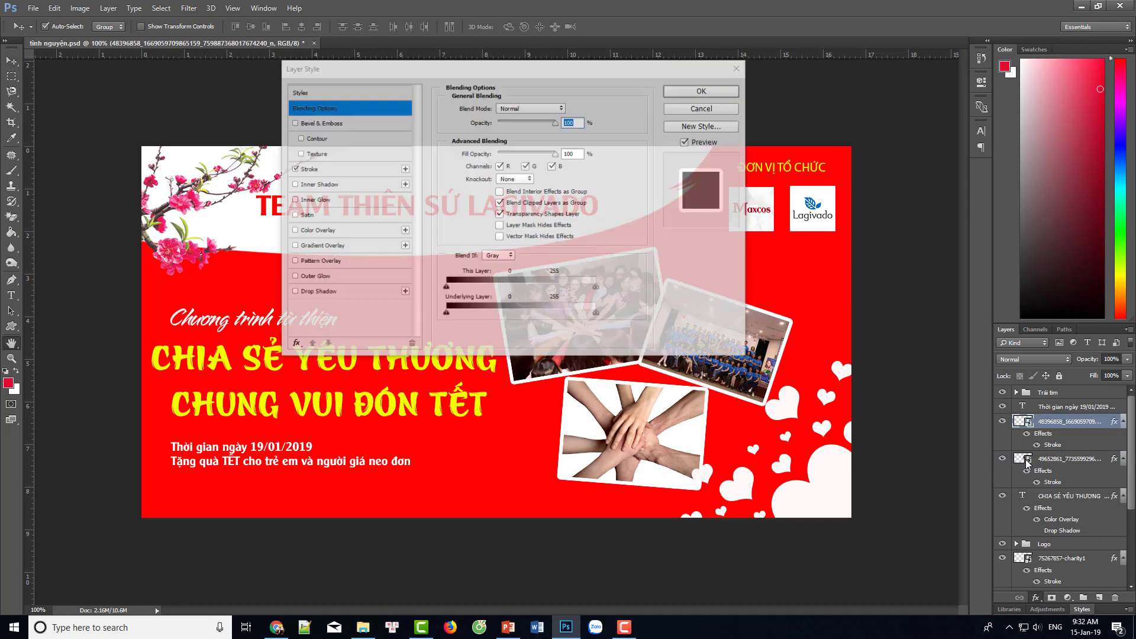
drag(543, 63, 360, 91)
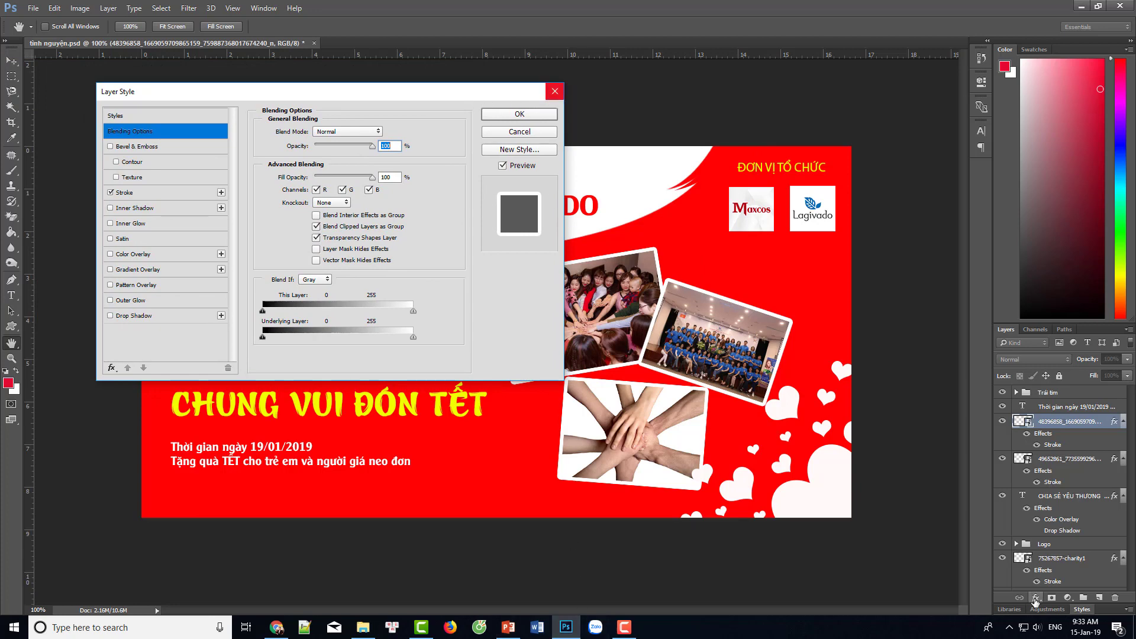
click(507, 627)
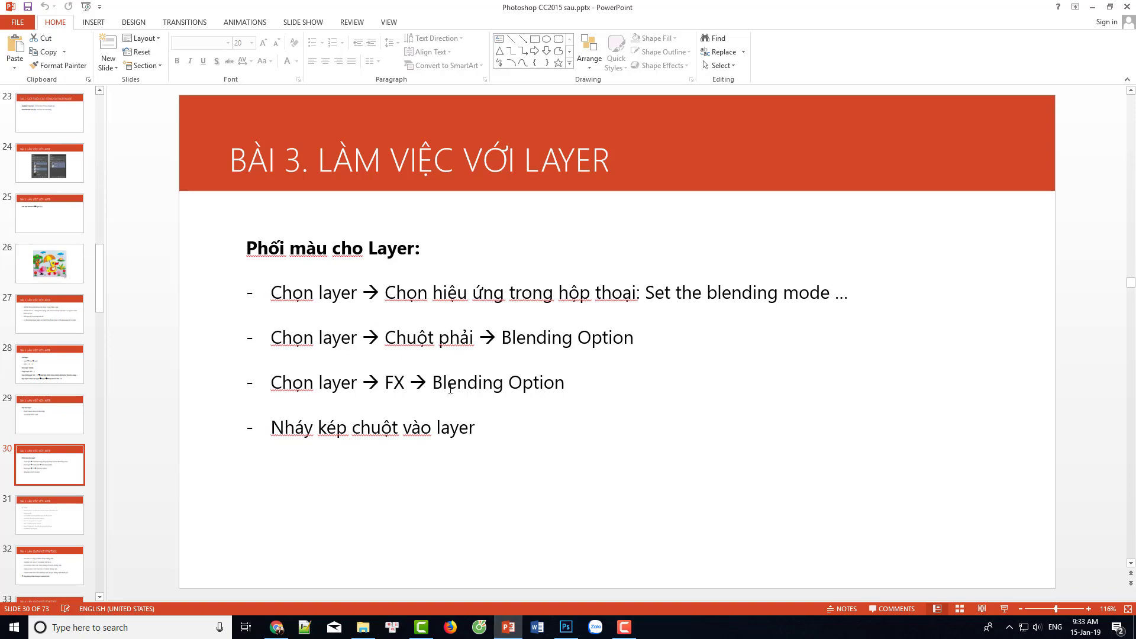
Return from PowerPoint slide 30 to Photoshop's Layer Style Blending Options
click(1110, 15)
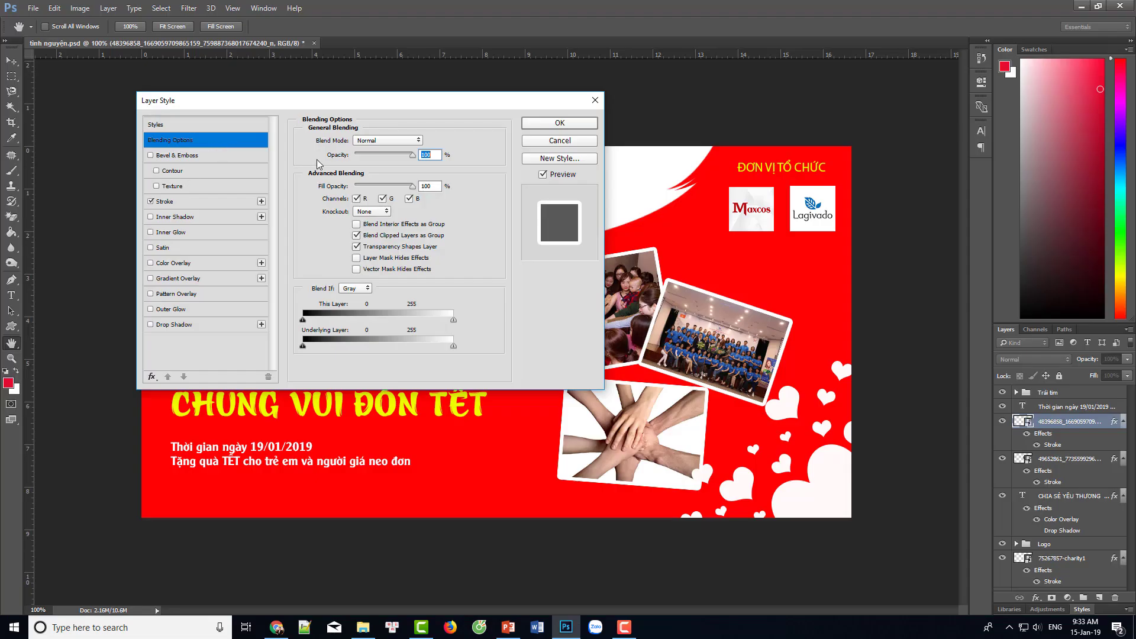
Try Dissolve, Saturation and other blend modes, return to Normal, and lower opacity to 79%
click(404, 140)
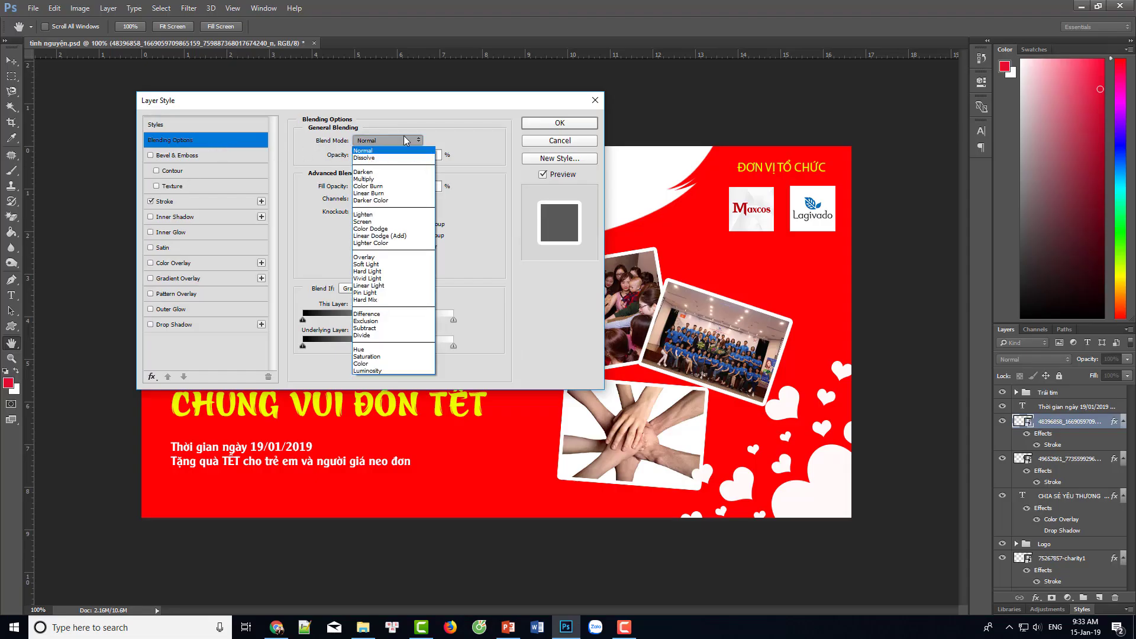
click(403, 148)
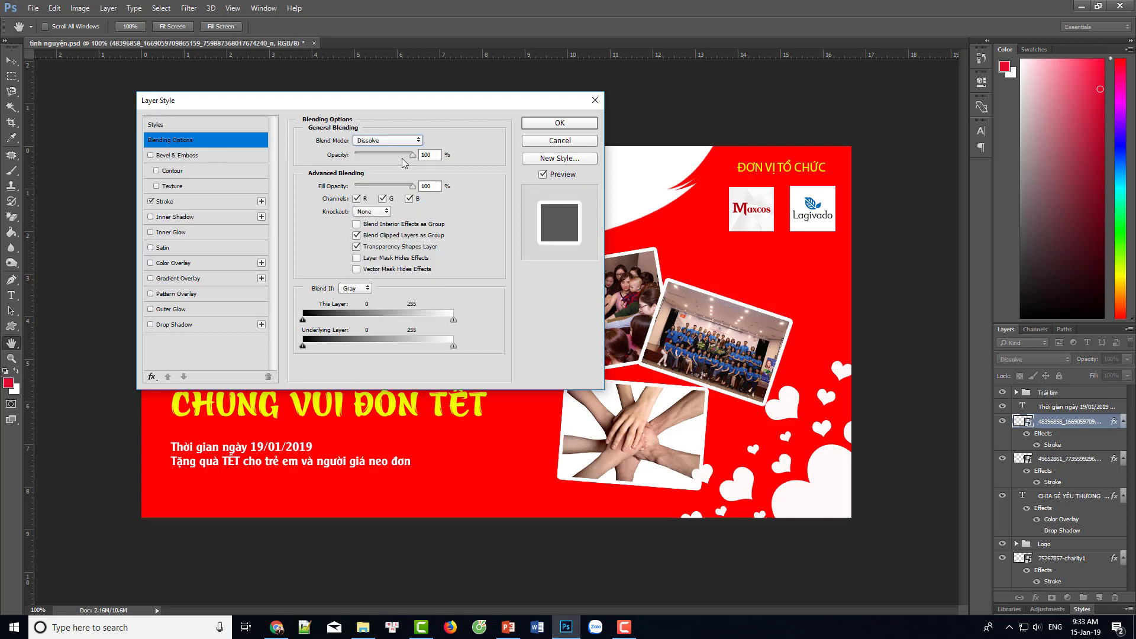
key(Down)
key(Down)
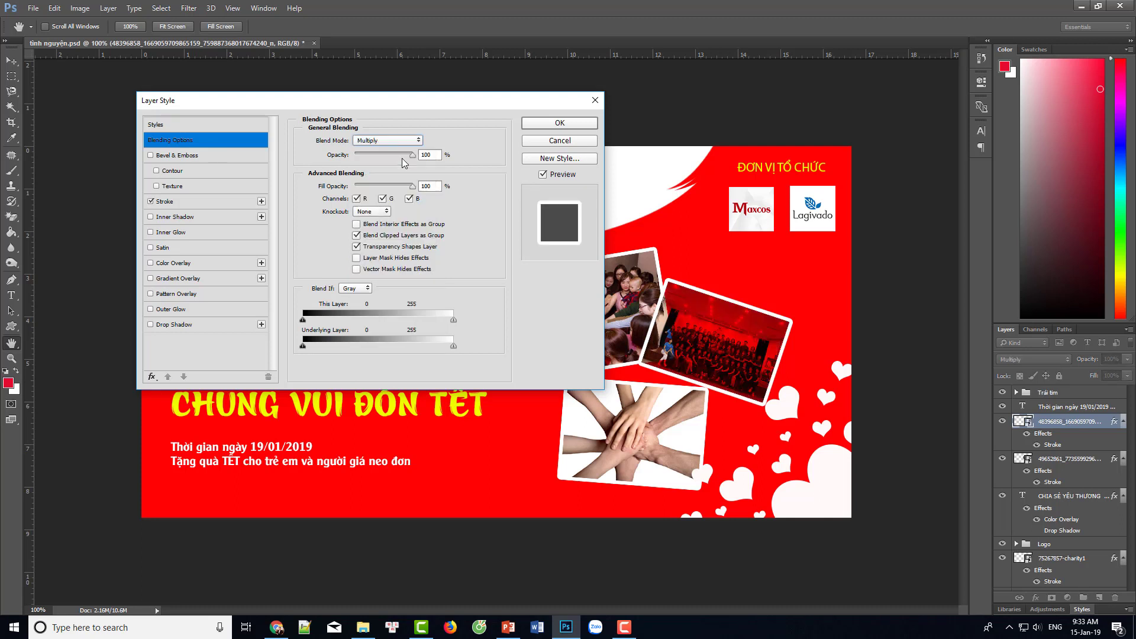
key(Down)
key(Down)
key(Down)
key(Down)
key(Down)
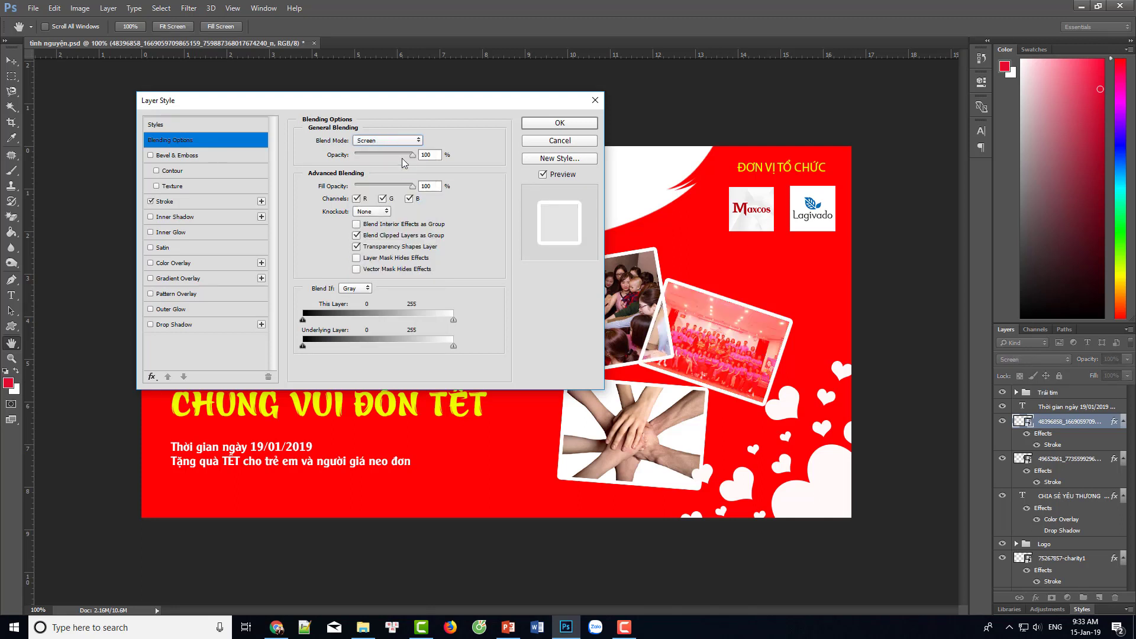
key(Down)
key(Down)
key(Down)
key(Down)
key(Down)
key(Down)
key(Down)
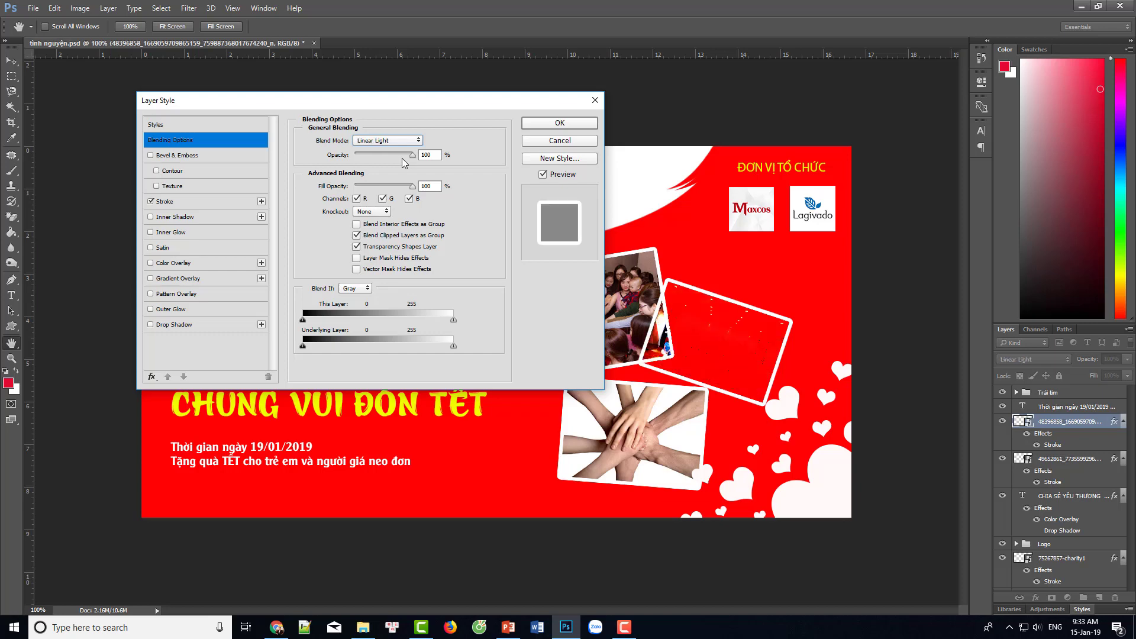
key(Down)
key(Down)
key(Down)
key(Down)
key(Down)
key(Down)
key(Down)
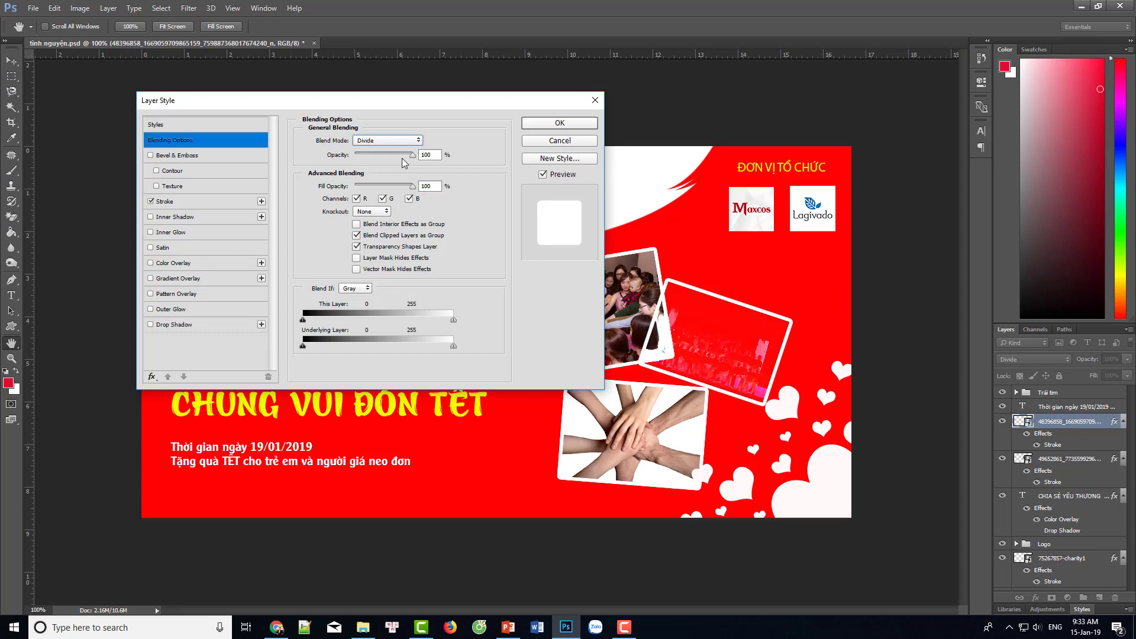
click(405, 142)
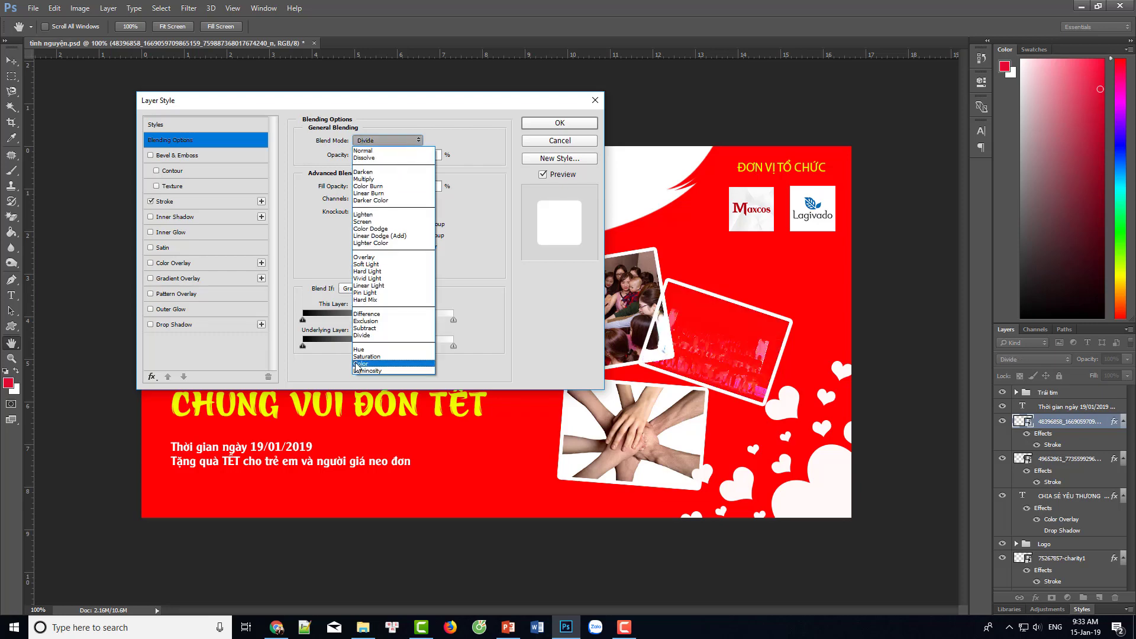
click(362, 357)
click(402, 141)
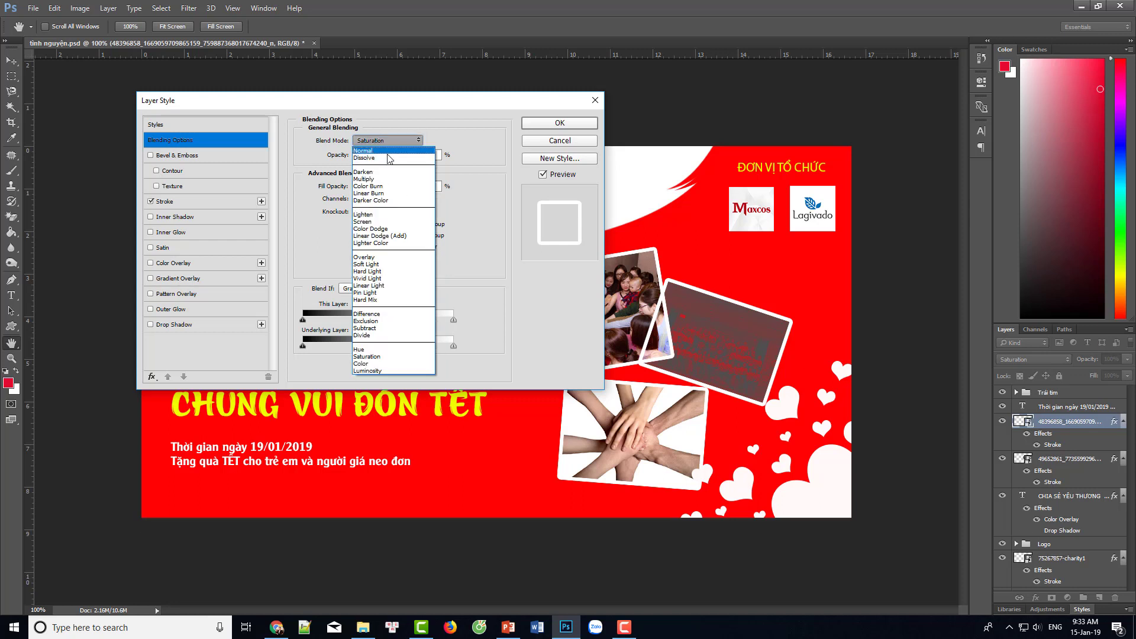
click(381, 141)
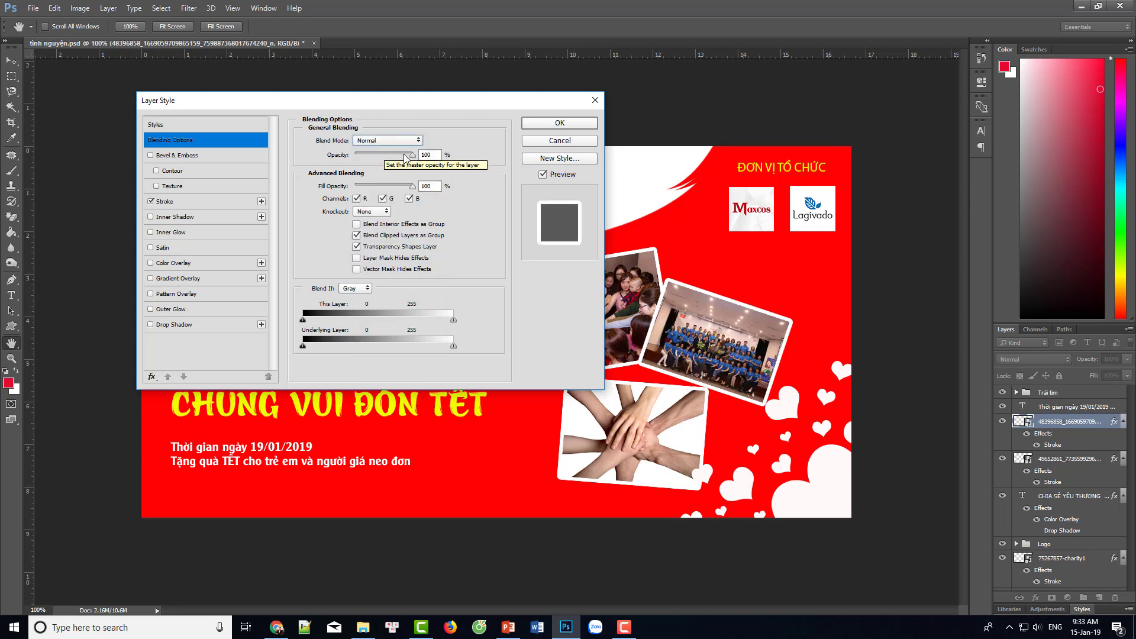
mouse_move(412, 154)
mouse_down()
mouse_move(395, 160)
mouse_move(413, 154)
mouse_up()
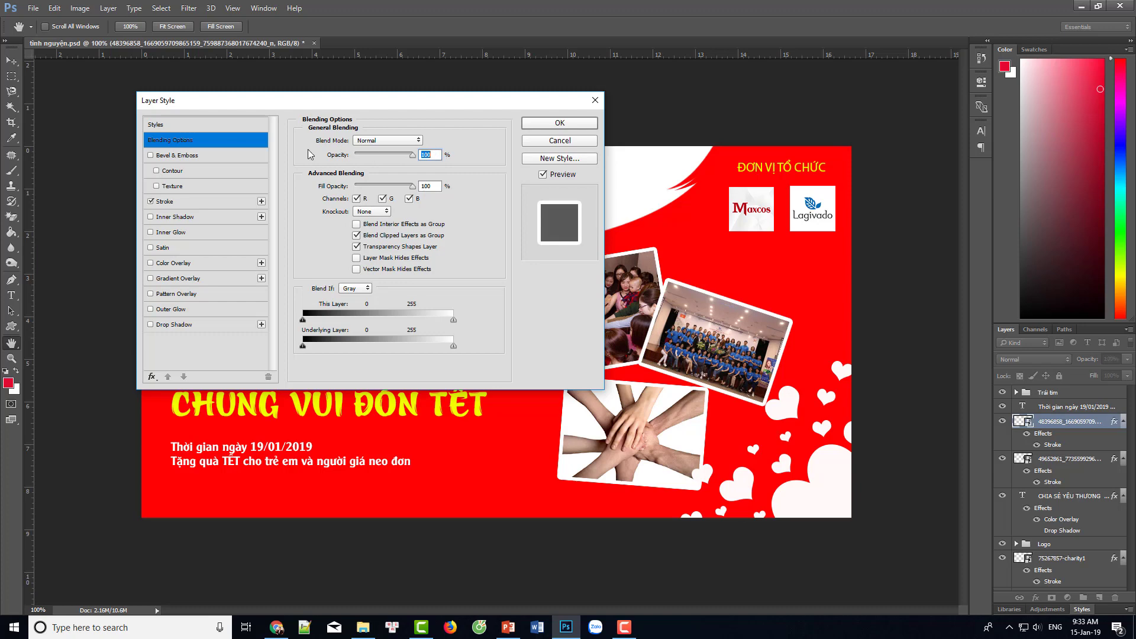
Toggle Bevel & Emboss, Contour and Texture, then cancel all the style changes
click(150, 156)
click(150, 156)
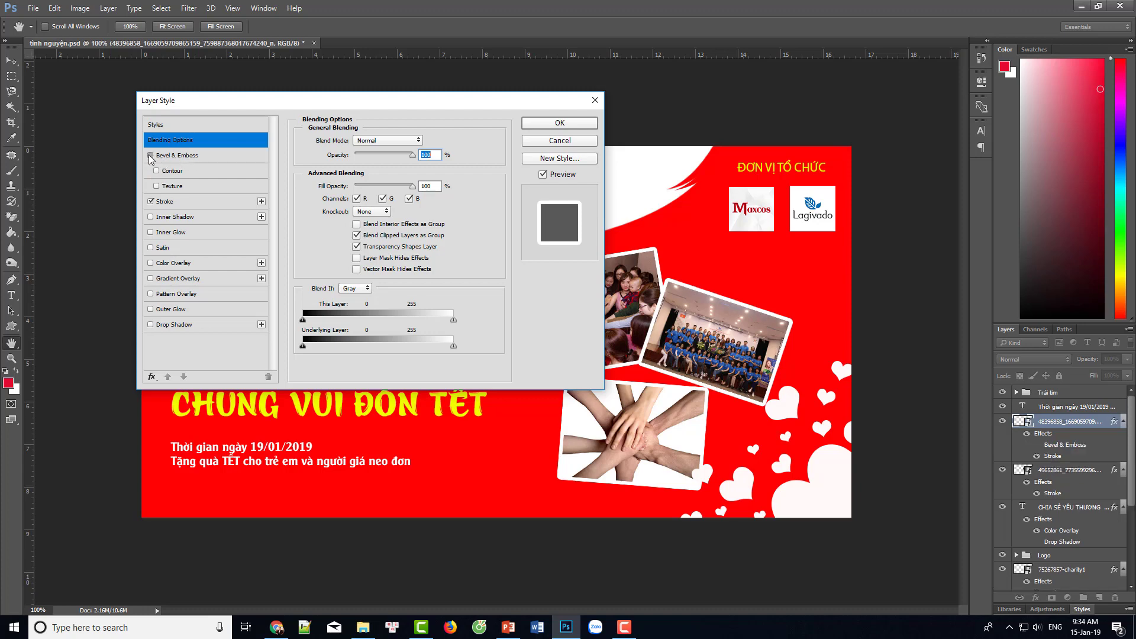
click(156, 171)
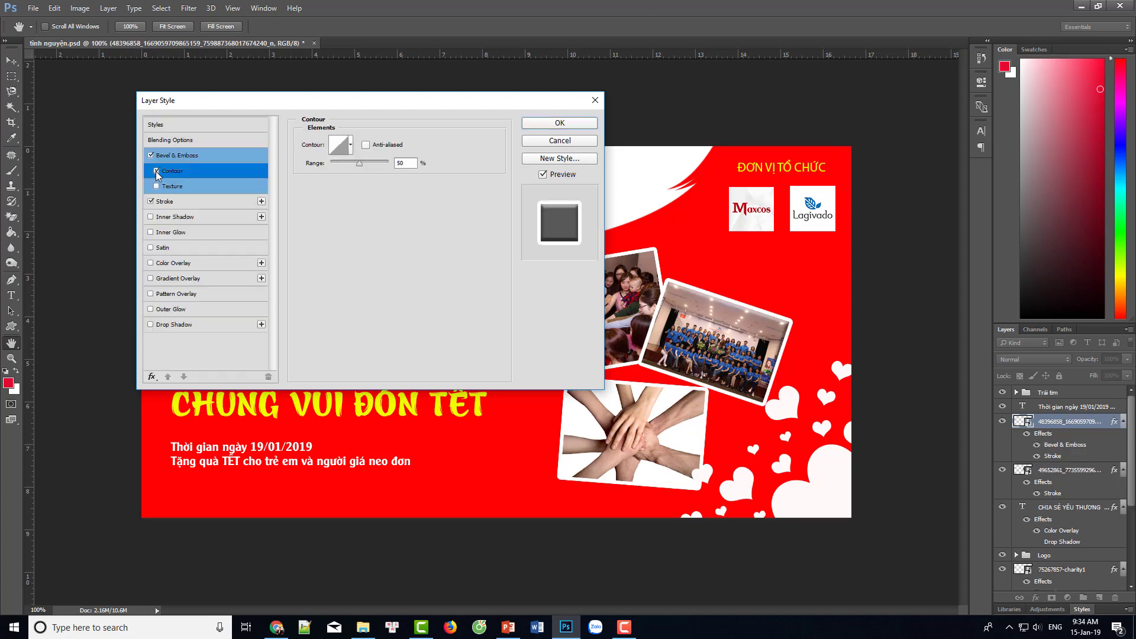
click(157, 185)
click(595, 100)
Move the group photo left, tilt it slightly and enlarge it to 31.20%
key(v)
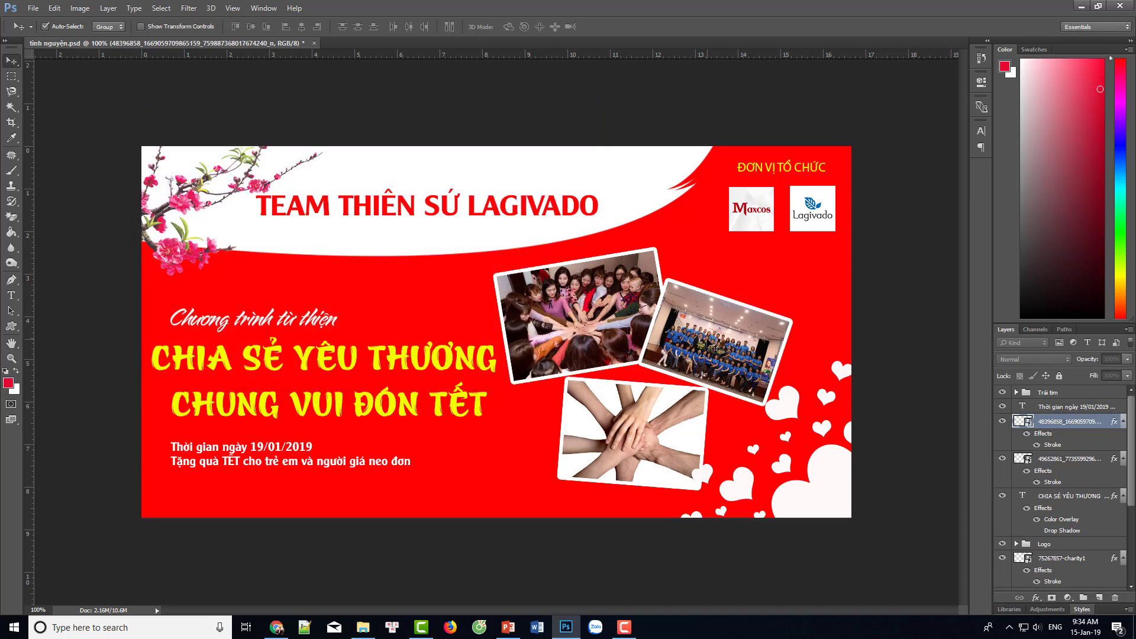
drag(669, 345, 491, 347)
key(ctrl+t)
mouse_move(656, 343)
mouse_down()
mouse_move(654, 323)
mouse_move(657, 340)
mouse_up()
mouse_move(606, 387)
mouse_down()
mouse_move(823, 530)
mouse_move(926, 412)
mouse_up()
key(Return)
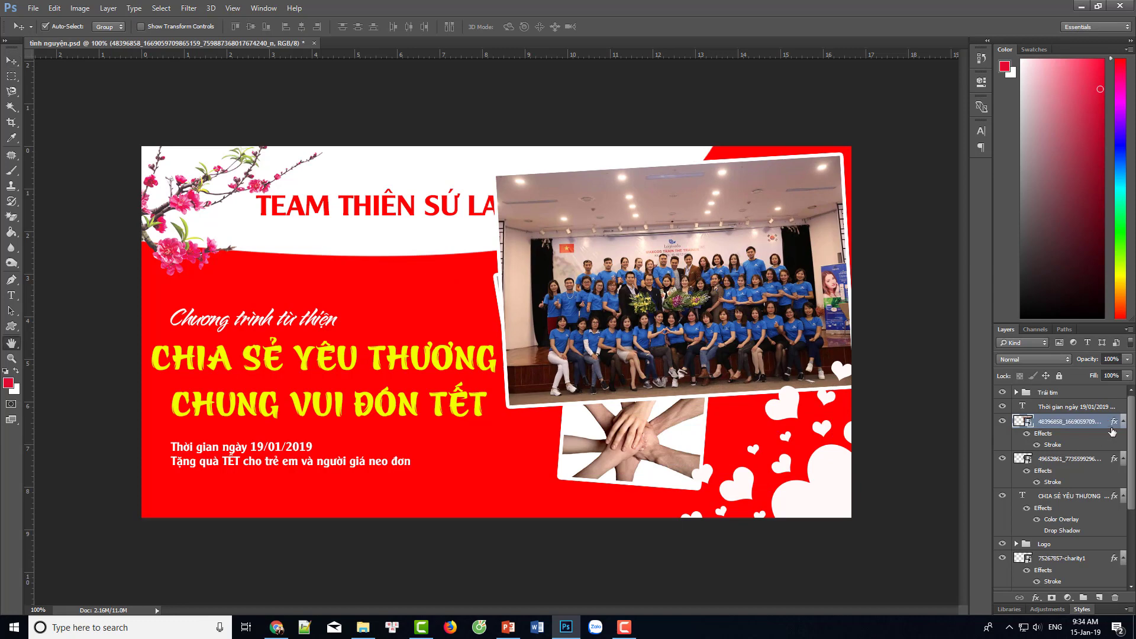
Reopen the photo's Layer Style, enable Bevel & Emboss with a texture, and view gloss contours
double_click(1112, 432)
drag(354, 106, 137, 99)
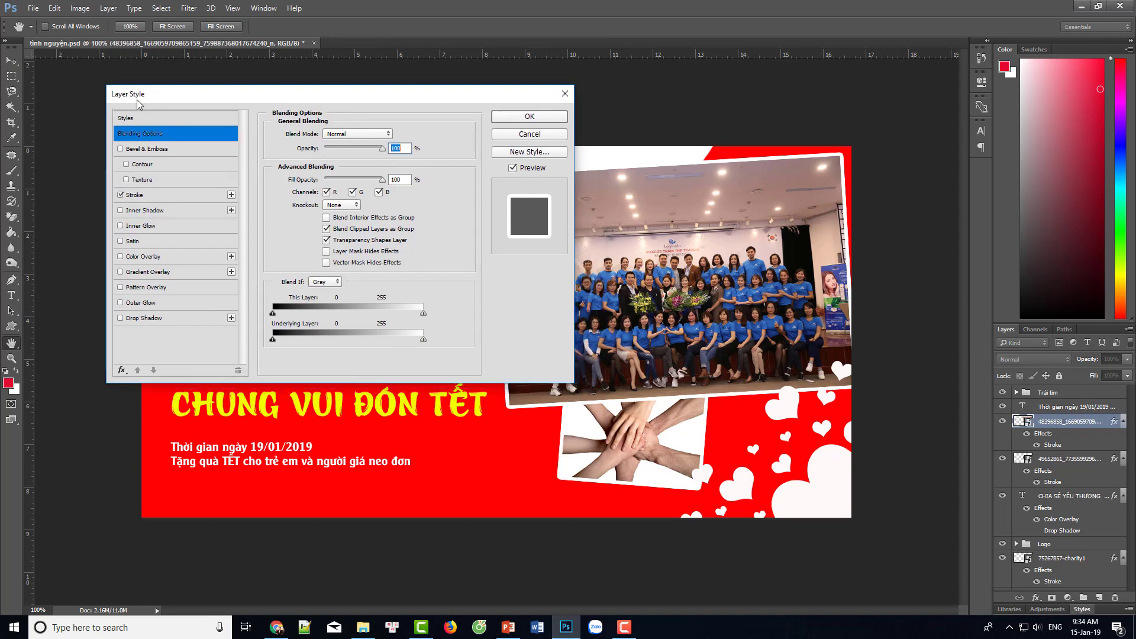
click(120, 149)
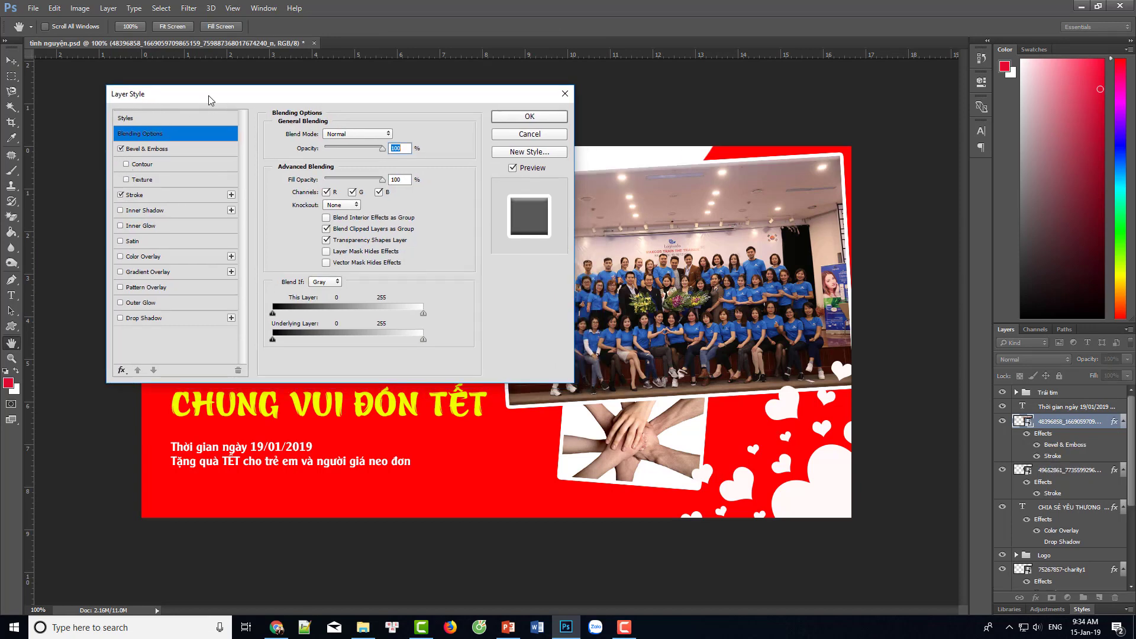
drag(208, 95, 186, 87)
click(116, 142)
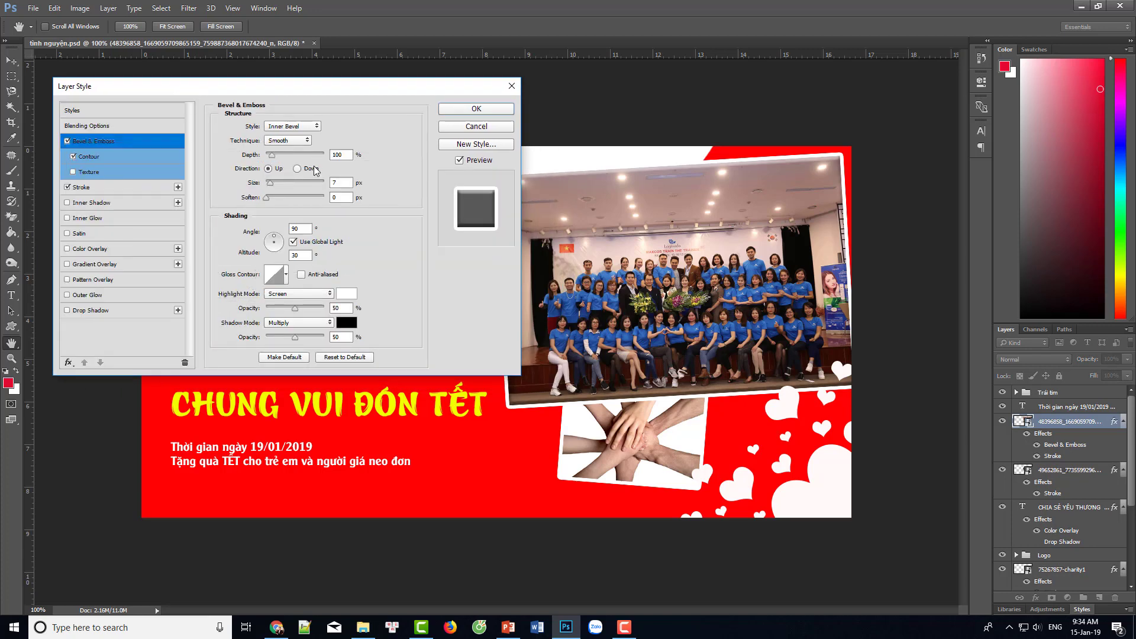
click(73, 172)
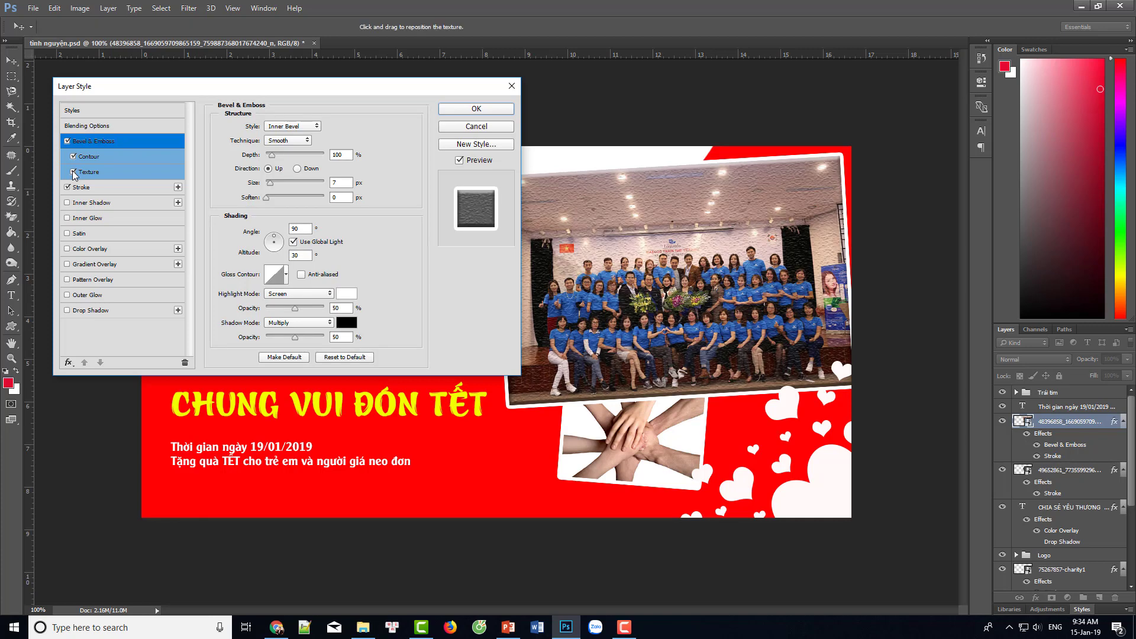
click(278, 276)
Try dotted, grey rock and light stucco patterns as the bevel texture
click(133, 175)
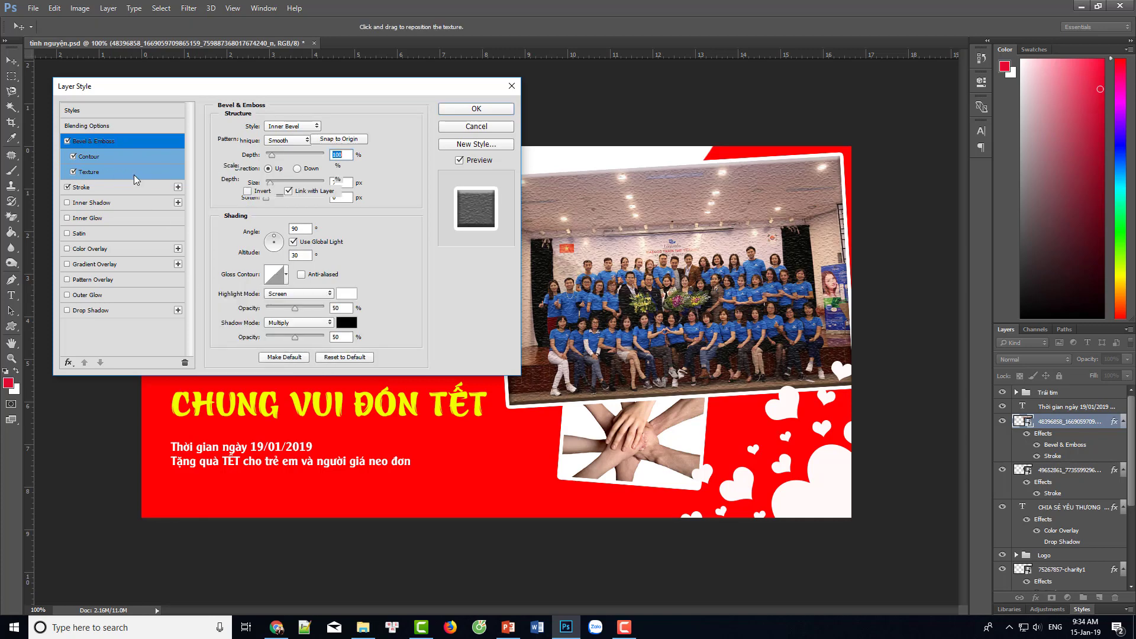
click(282, 139)
click(280, 174)
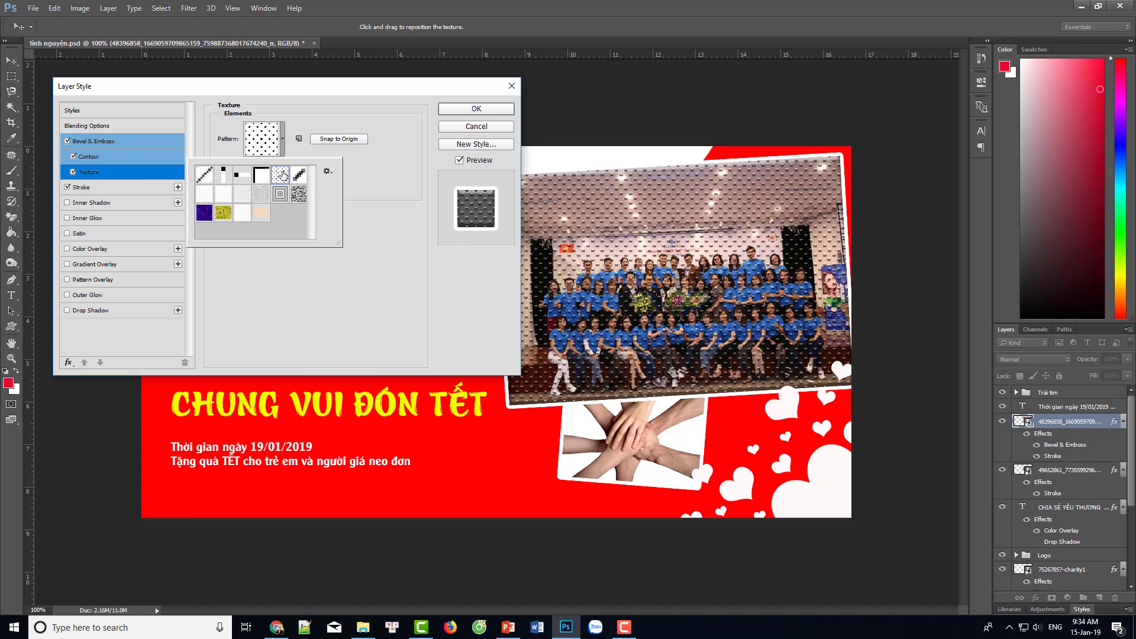
click(298, 194)
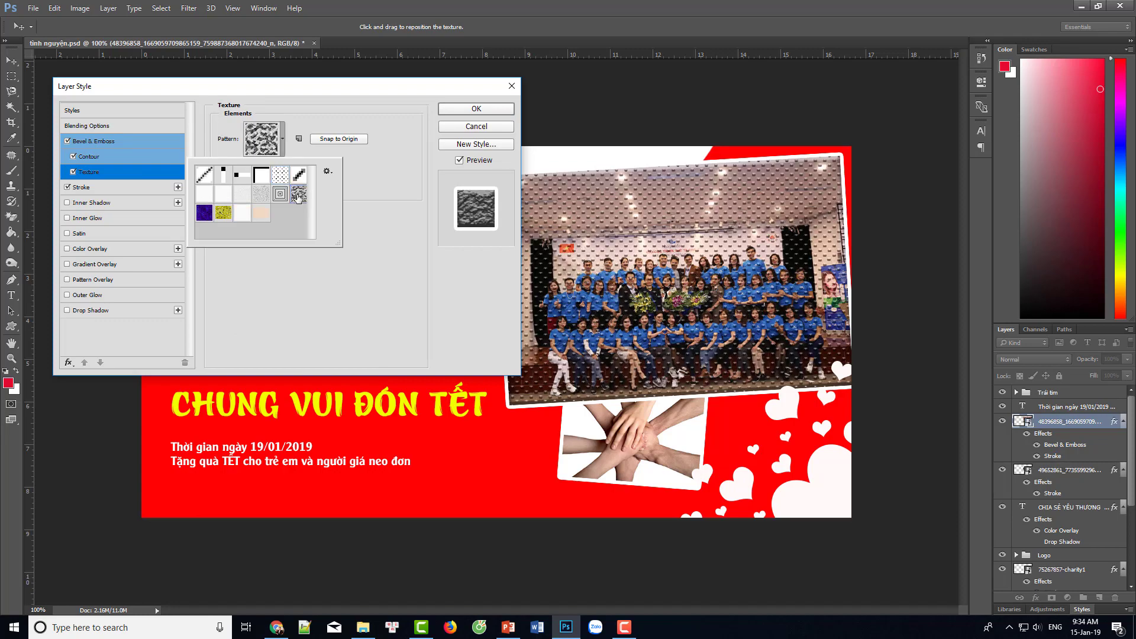
click(244, 213)
click(230, 214)
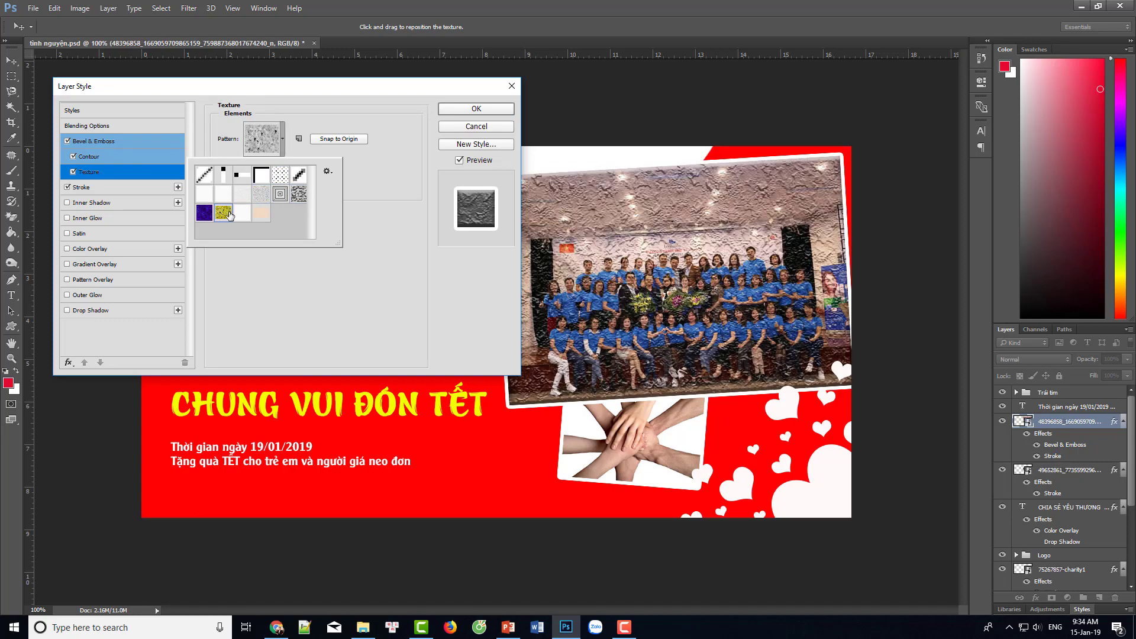
click(239, 194)
click(70, 144)
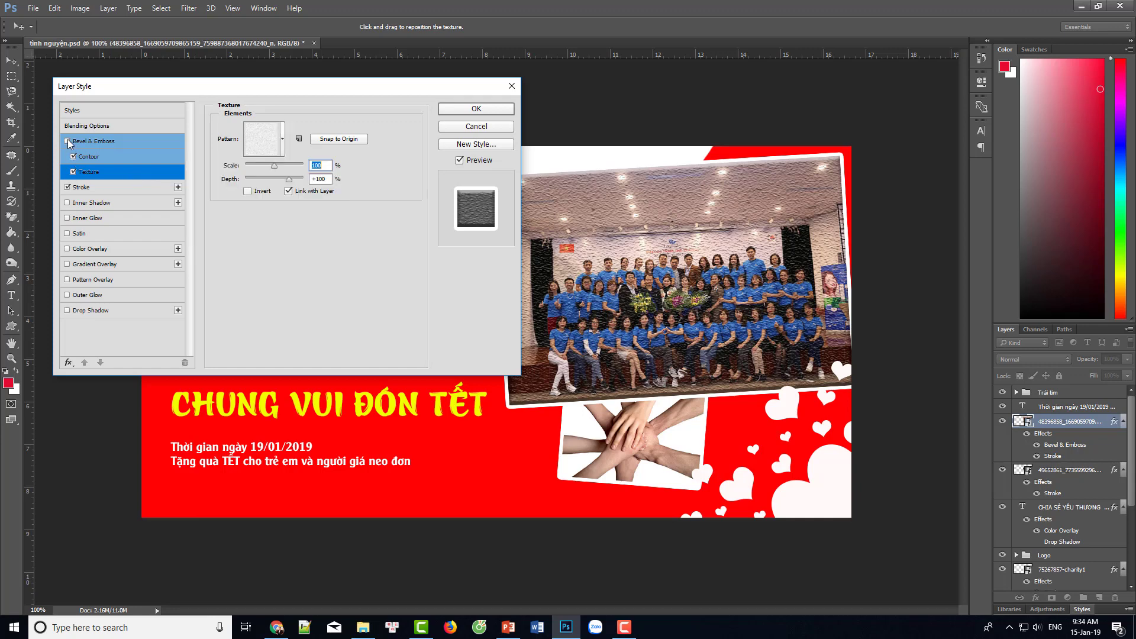
Turn off the texture, toggle the white stroke, and leave the 6 px outside Stroke settings showing
click(73, 173)
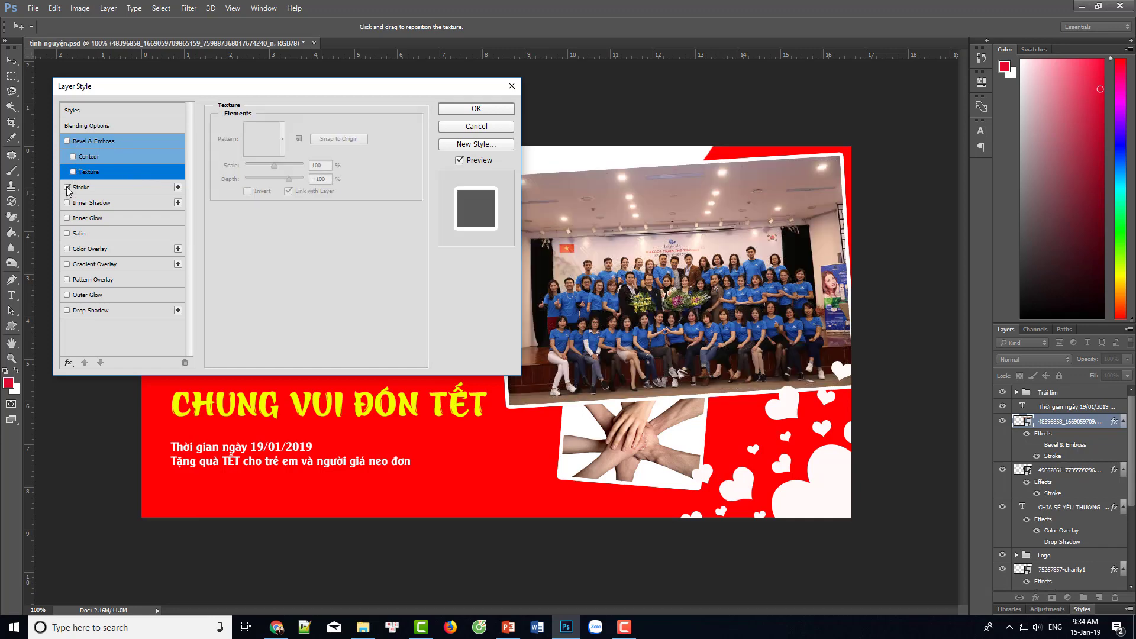
click(67, 187)
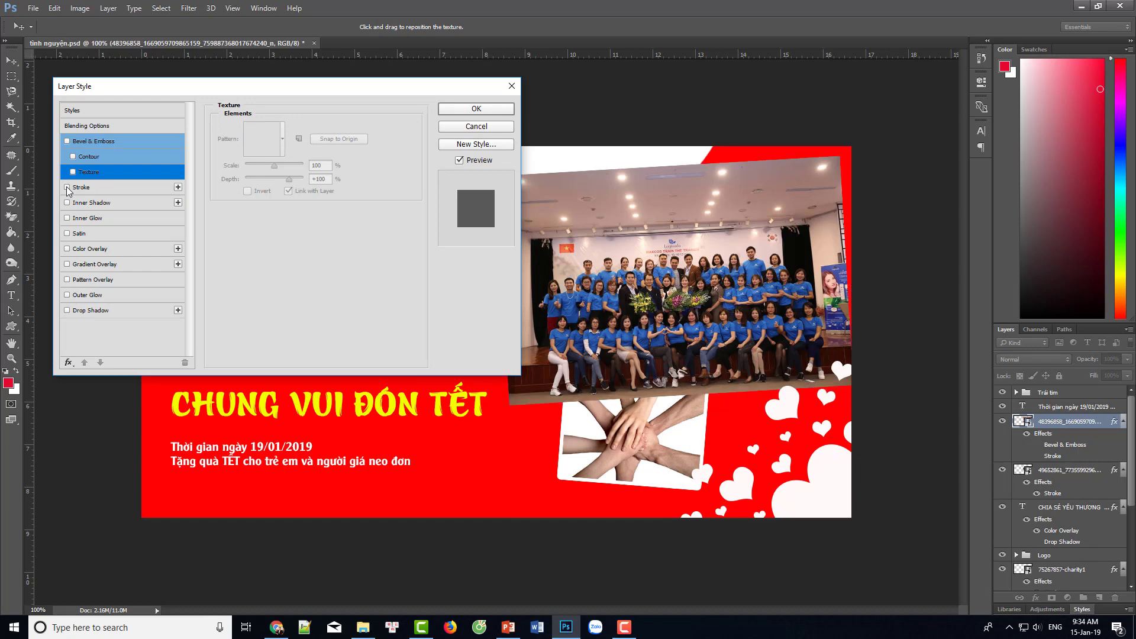
click(67, 188)
click(67, 187)
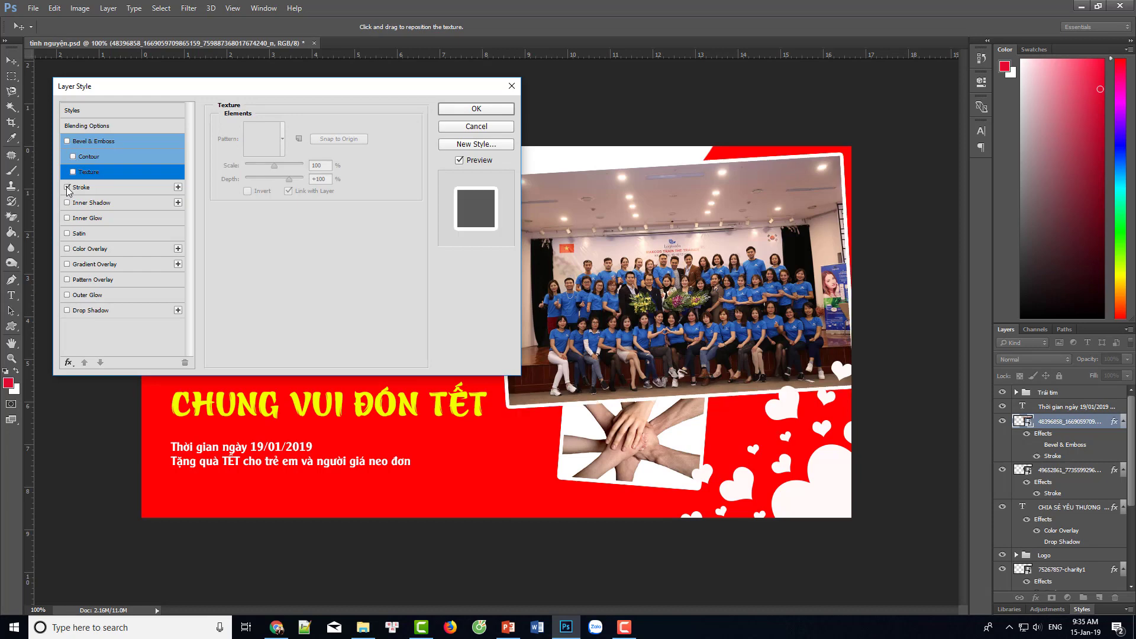
click(67, 188)
click(67, 188)
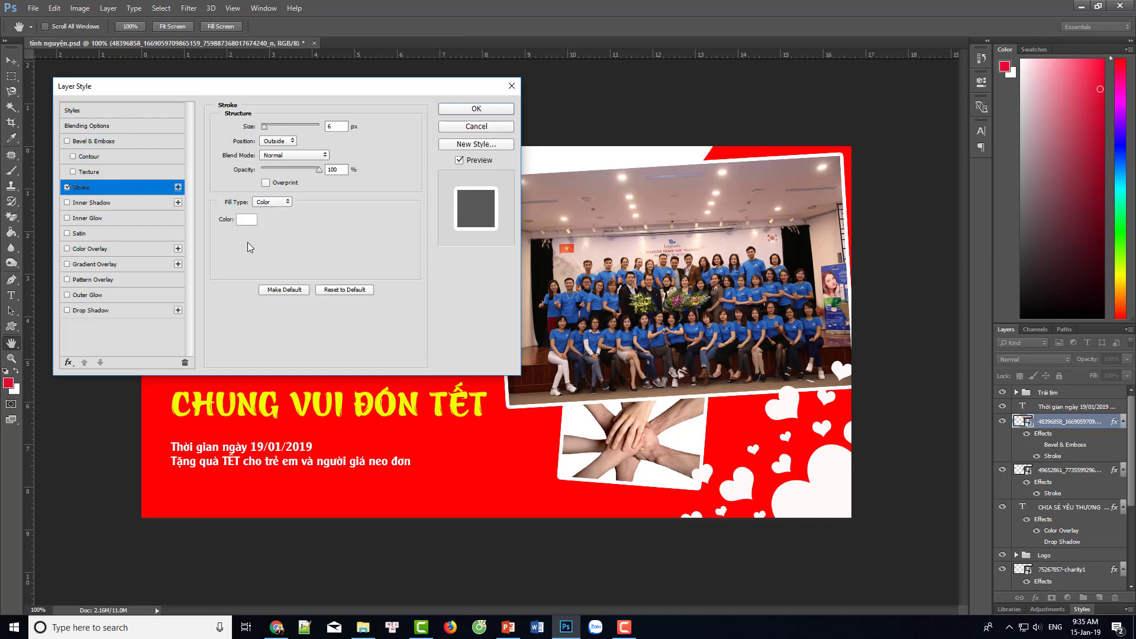
Preview a gold #c79e31 stroke colour, then cancel so the stroke stays white
click(246, 220)
click(787, 119)
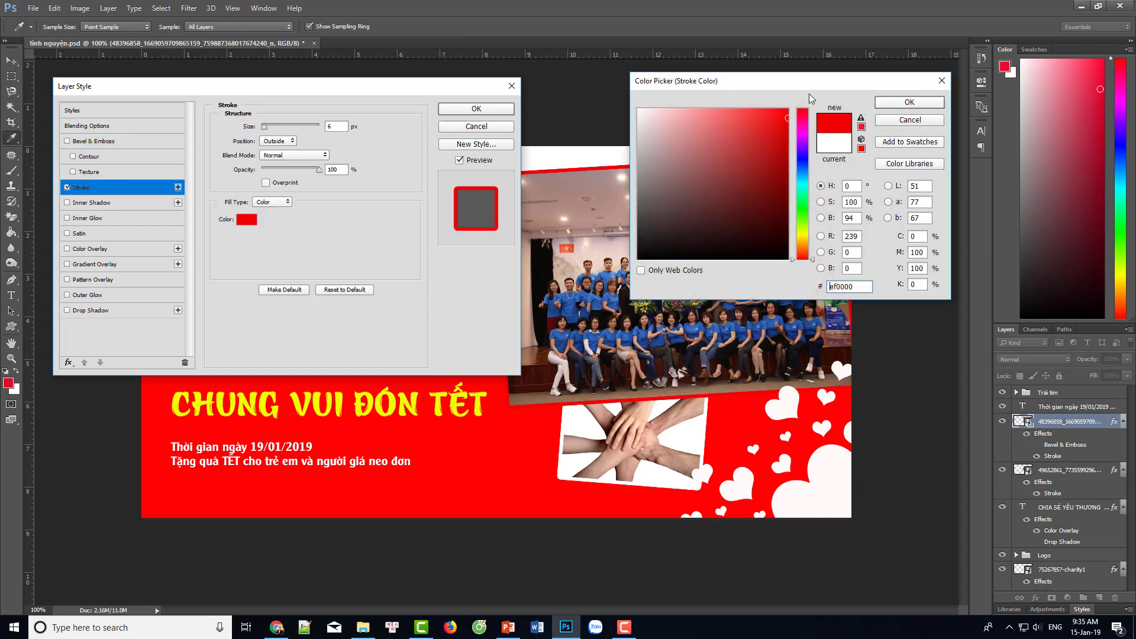
drag(825, 81, 956, 68)
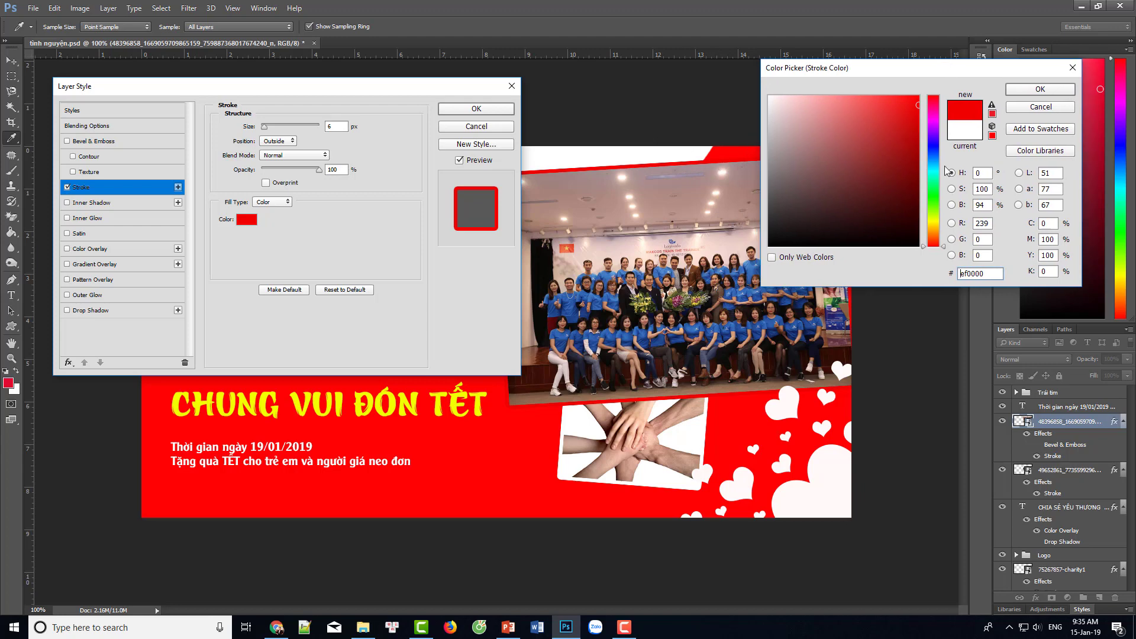
click(933, 228)
click(901, 137)
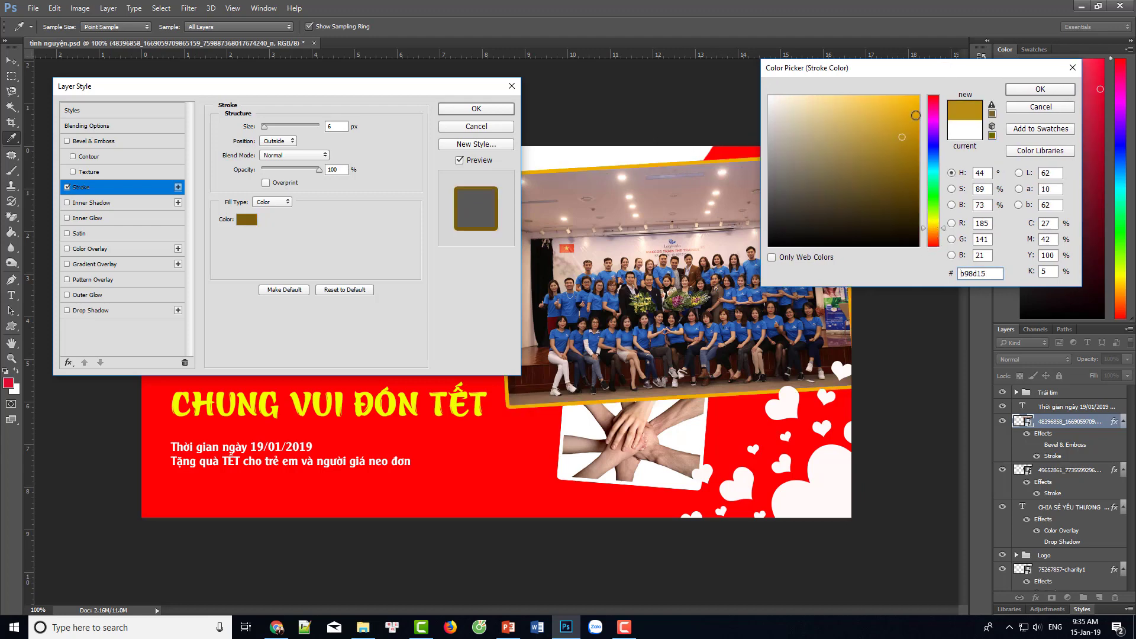
drag(916, 116, 882, 128)
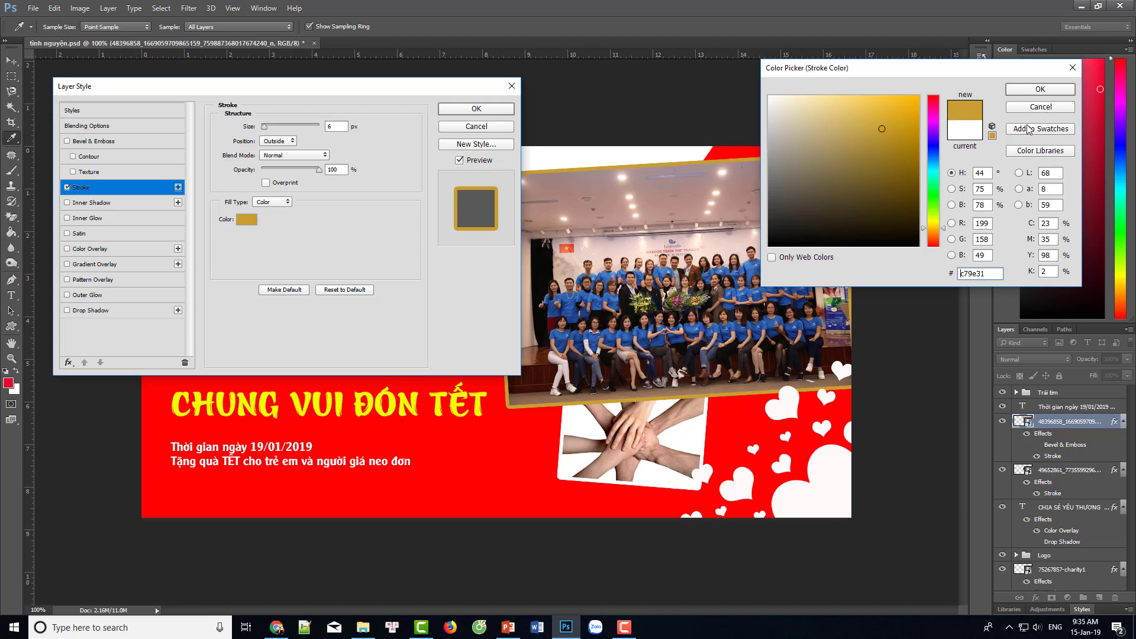
click(1041, 107)
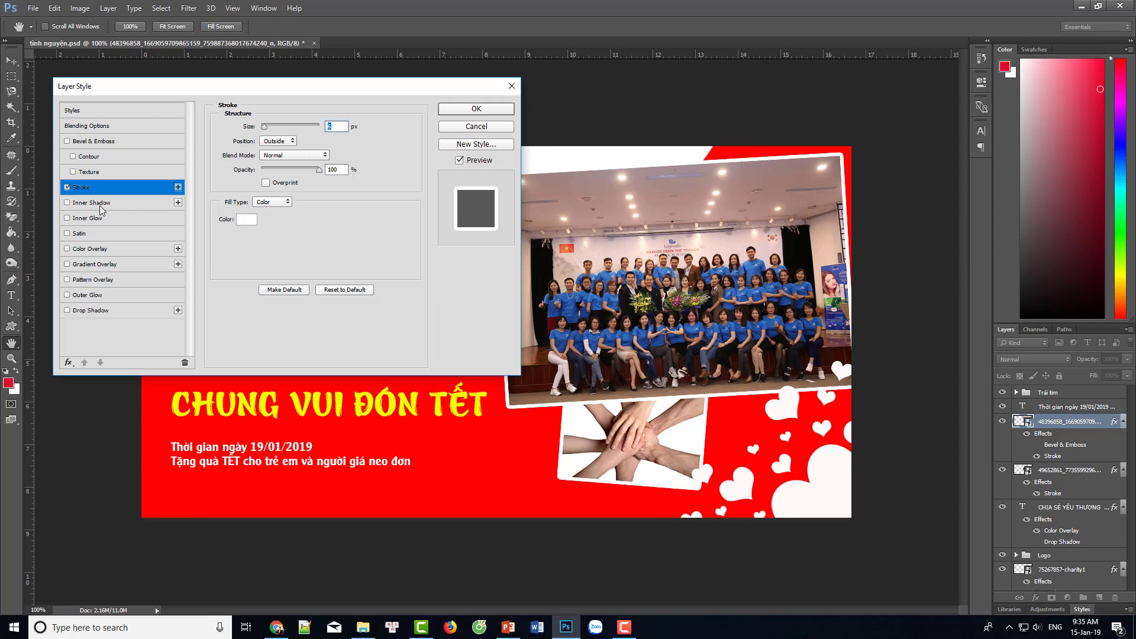
Try an Inner Shadow at 59% opacity and size about 29, then remove it
click(68, 203)
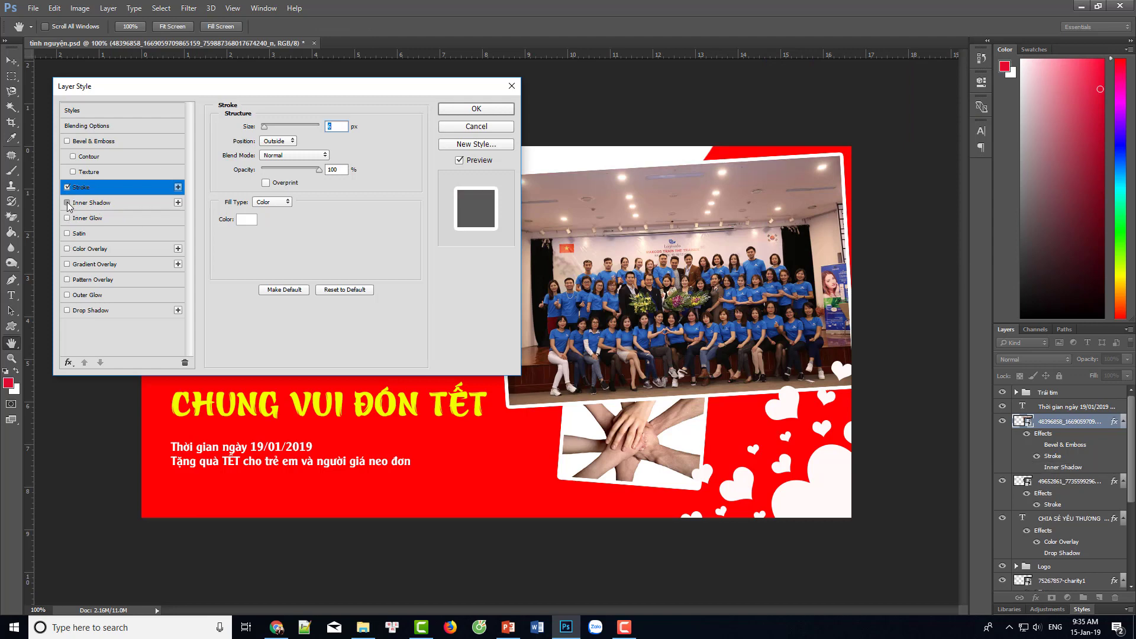
click(70, 204)
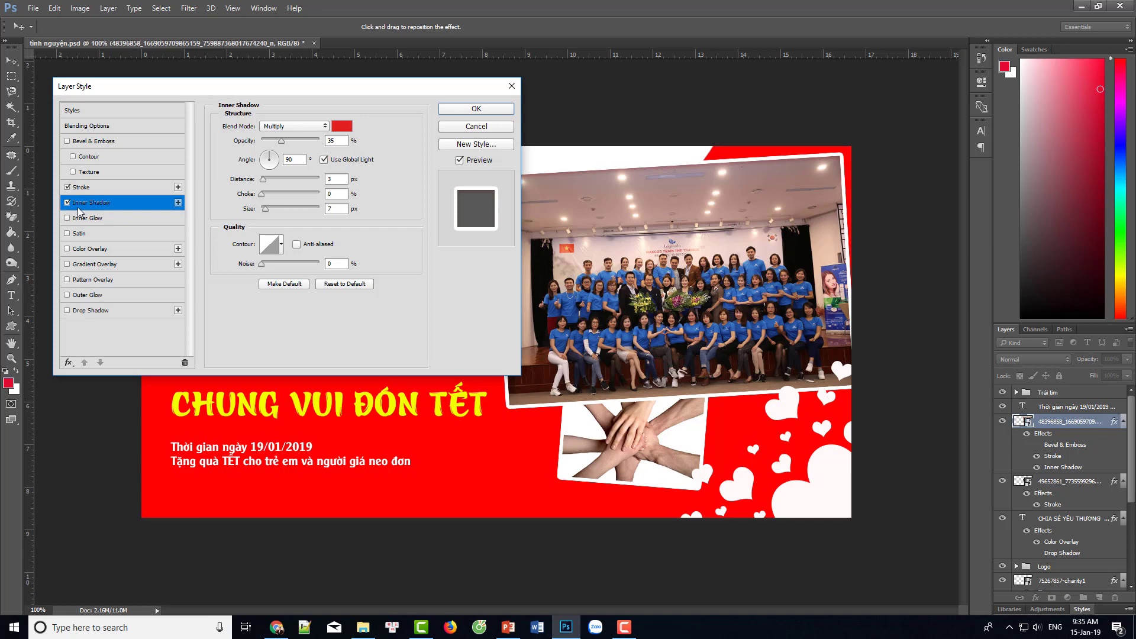
click(296, 140)
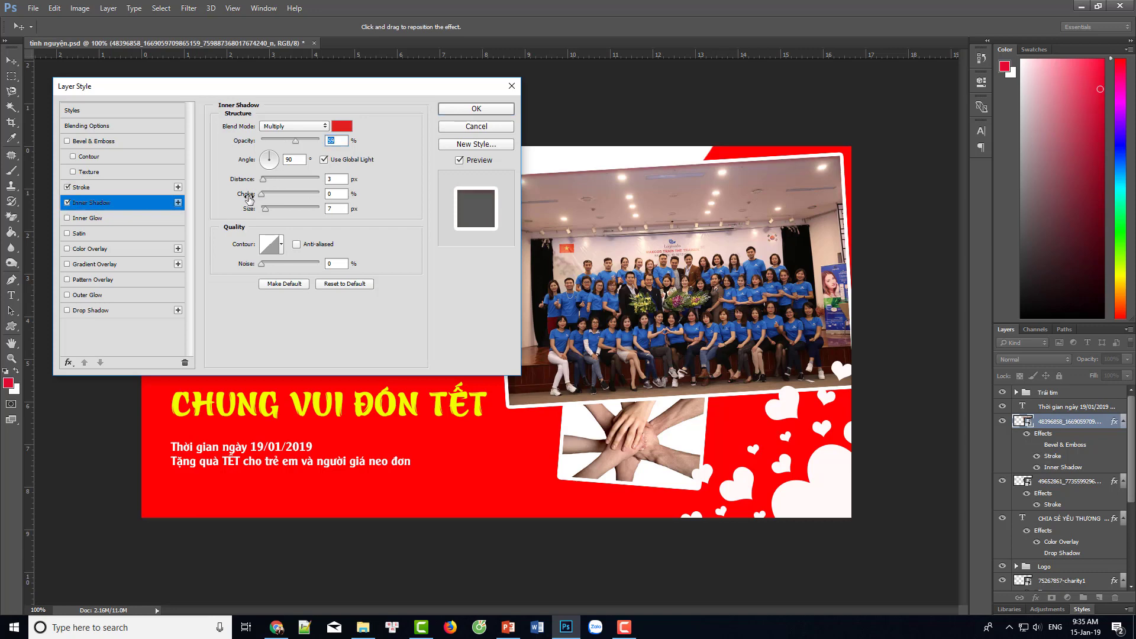
drag(265, 208, 270, 207)
click(67, 202)
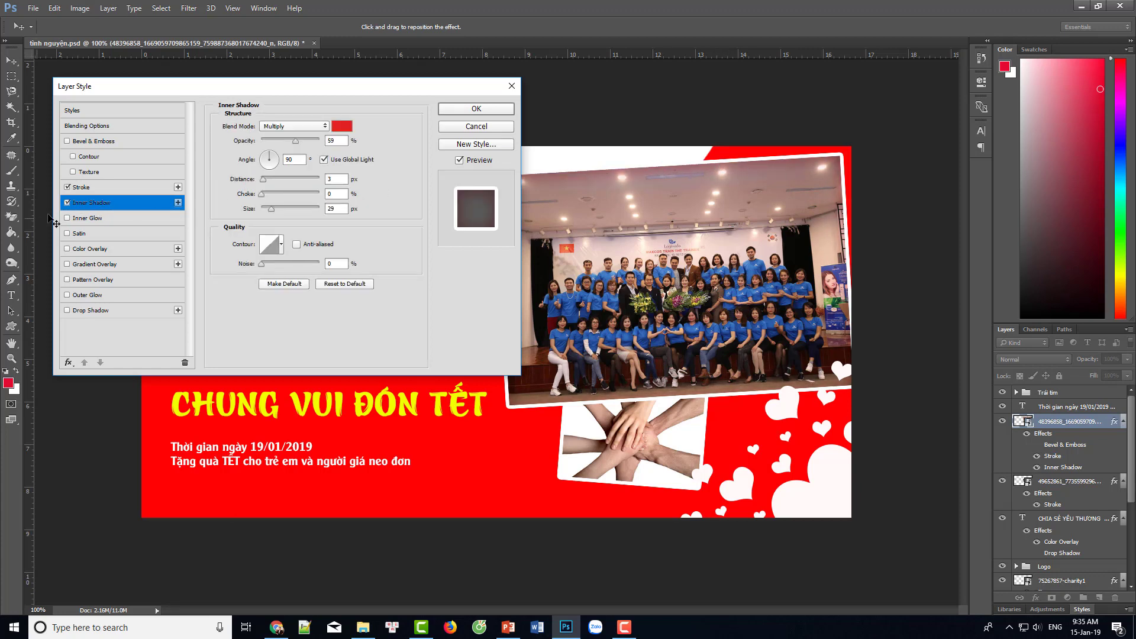
click(68, 202)
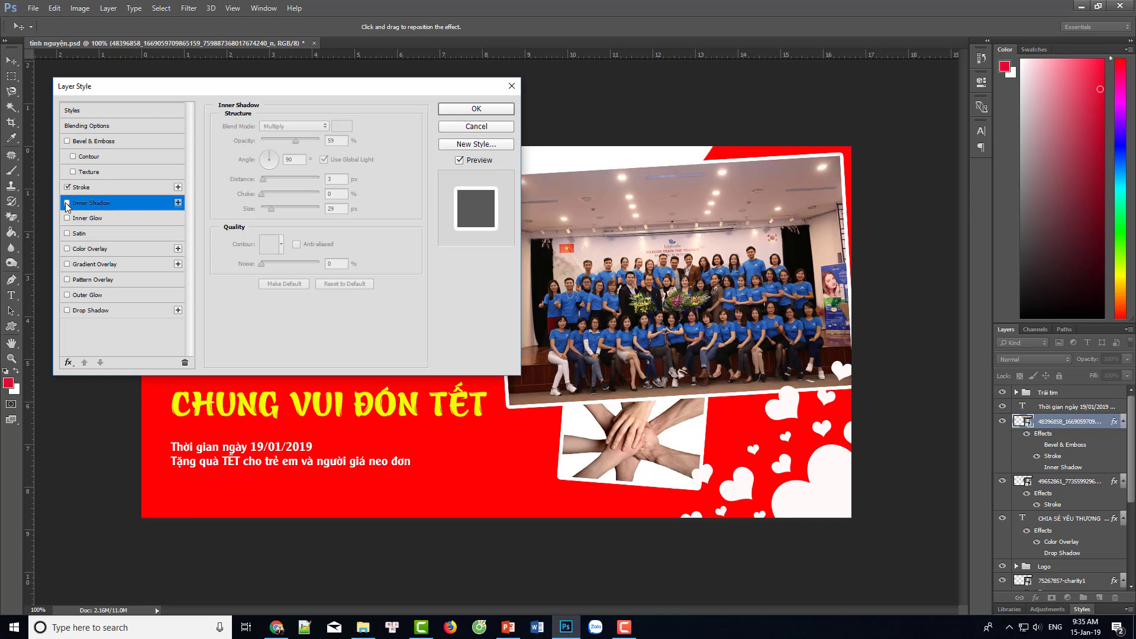
Try an Inner Glow at 64% opacity, then switch it off in favour of Satin
click(71, 219)
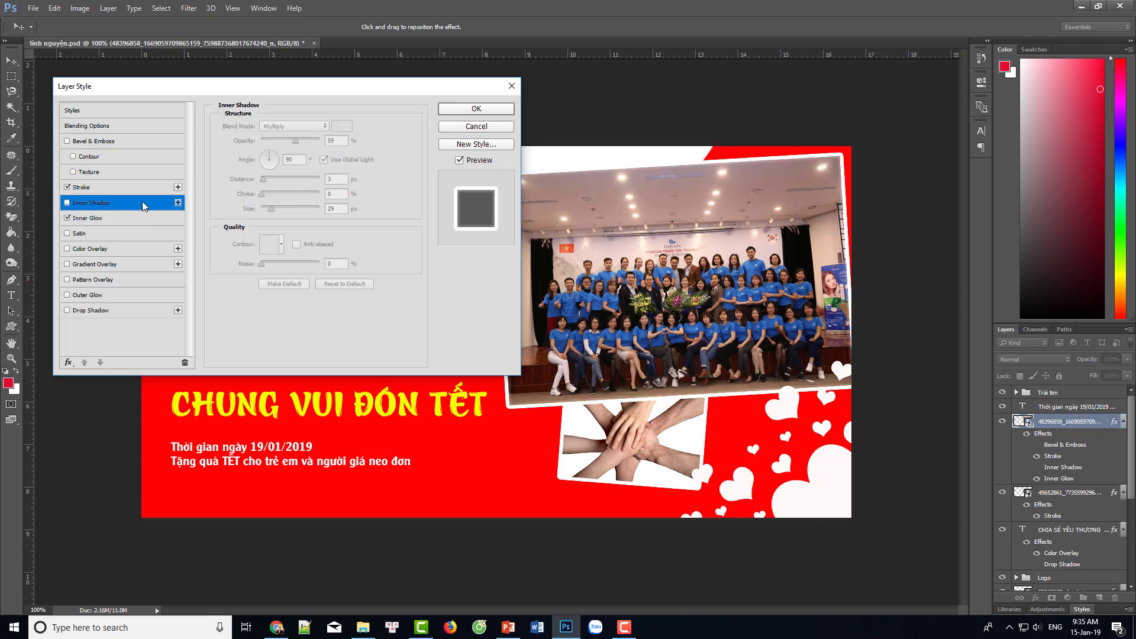
click(129, 218)
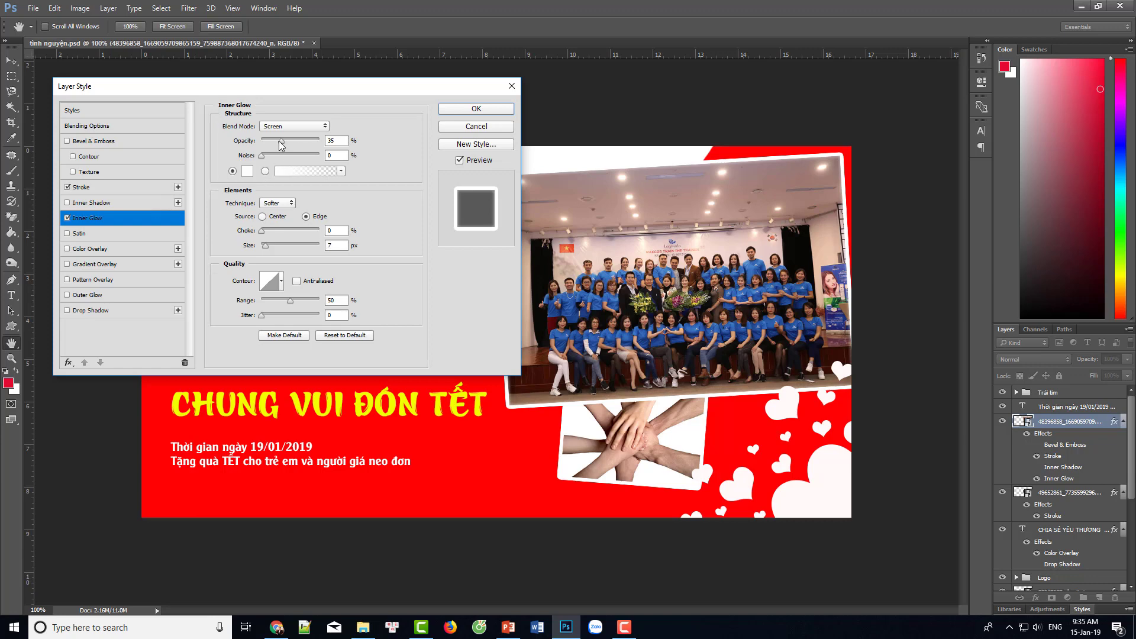
drag(278, 141, 298, 142)
mouse_move(265, 246)
mouse_down()
mouse_move(280, 239)
mouse_move(254, 239)
mouse_up()
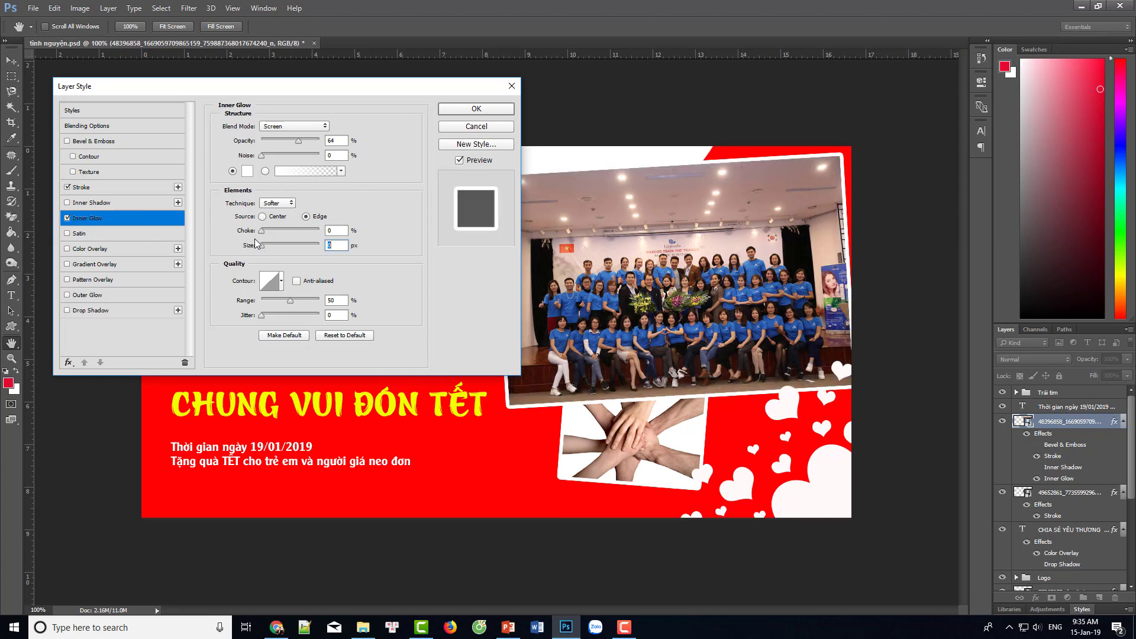
click(67, 218)
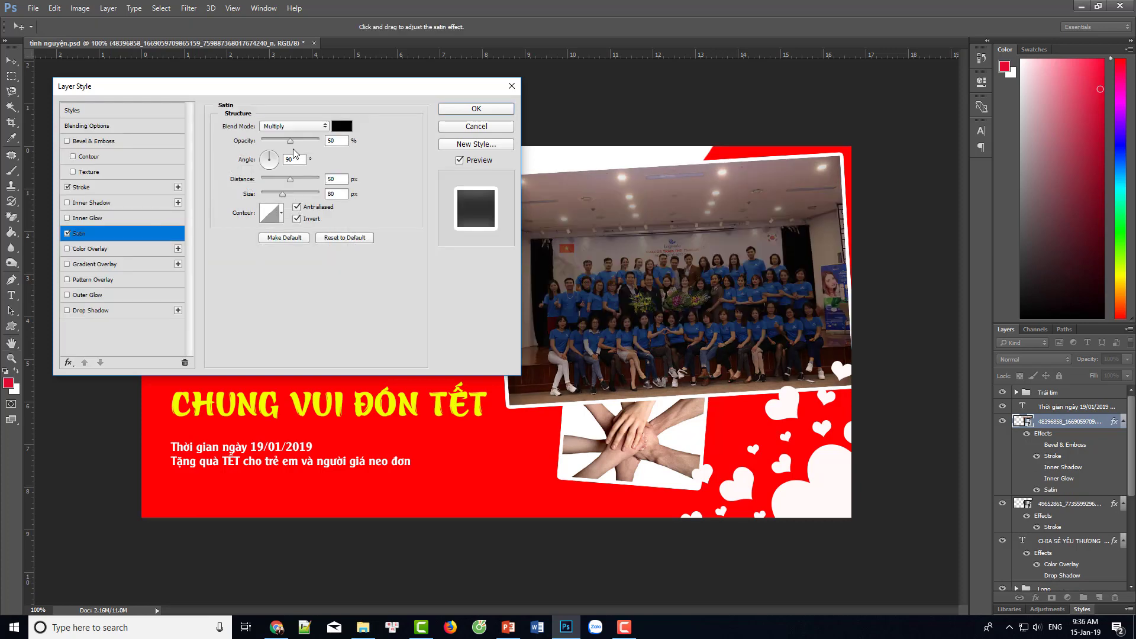
Cycle the Satin blend modes starting from Darken, then remove the Satin effect
click(295, 126)
click(296, 145)
key(Down)
key(Down)
key(Down)
key(Down)
key(Down)
key(Down)
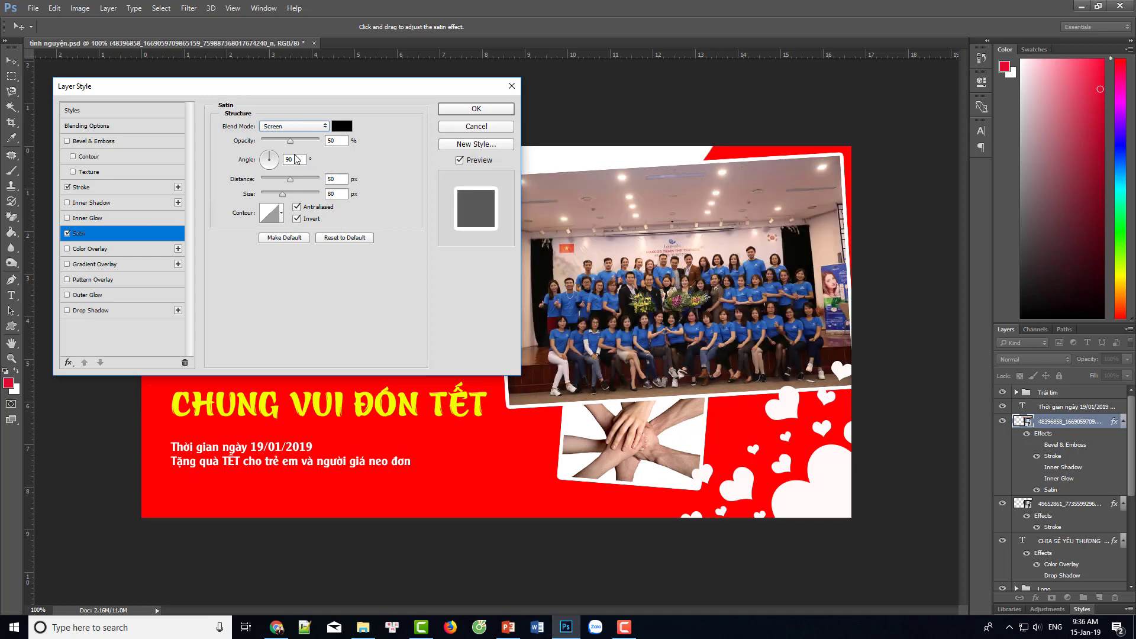
key(Down)
key(Down)
key(Down)
key(Down)
key(Down)
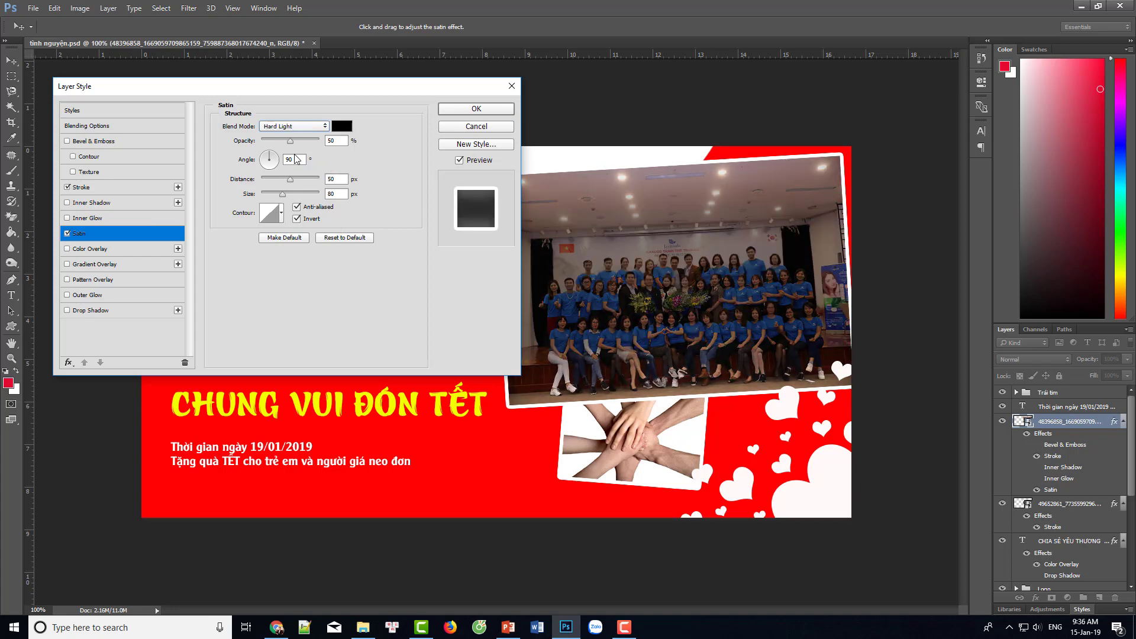
key(Down)
key(Down)
key(Down)
key(Down)
key(Down)
key(Down)
key(Down)
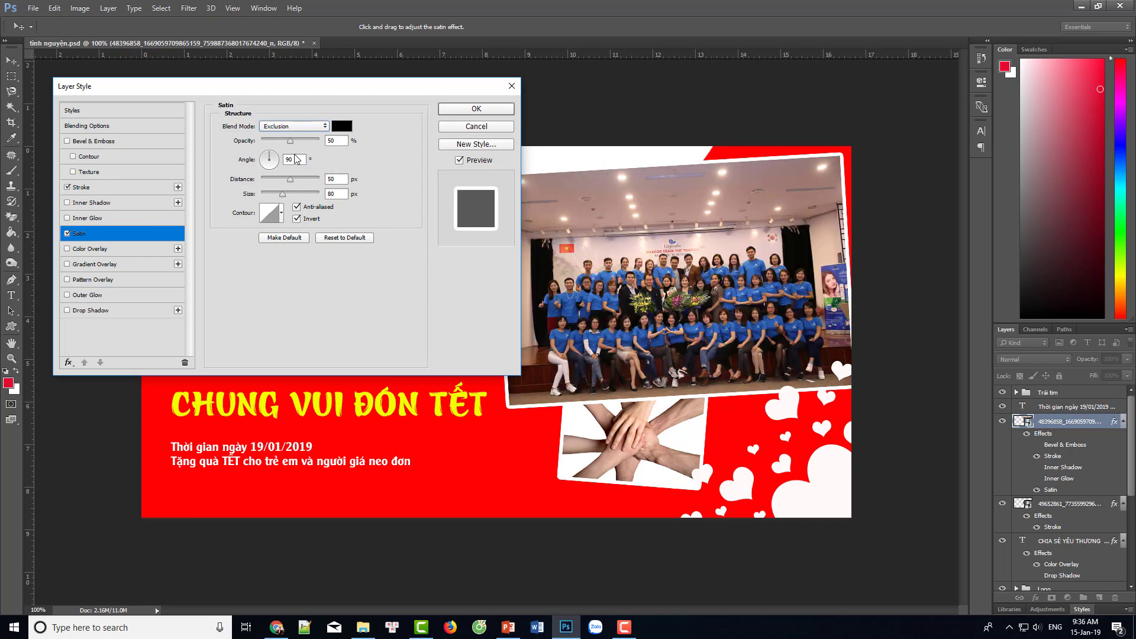
click(67, 234)
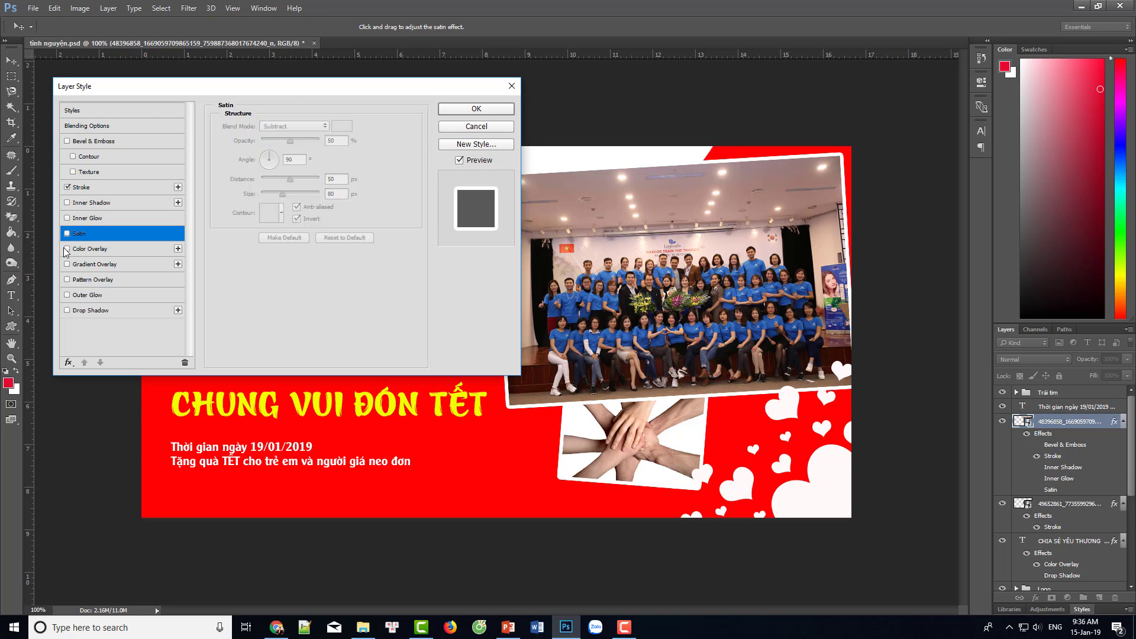
Try a yellow Color Overlay, remove it, and apply a Gradient Overlay instead
click(67, 249)
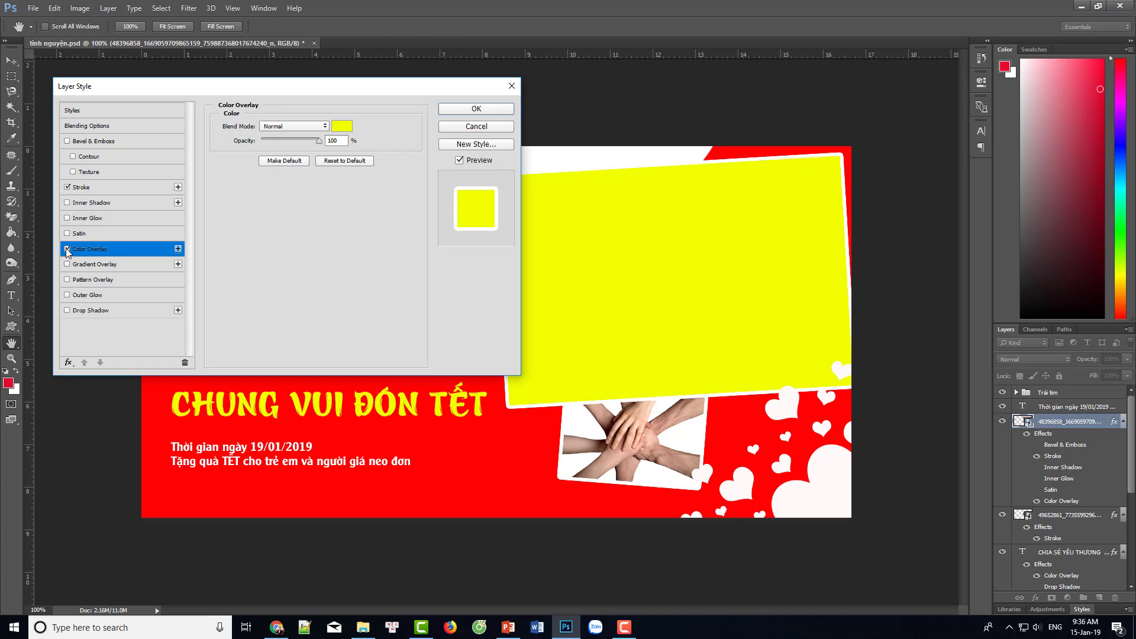
click(67, 249)
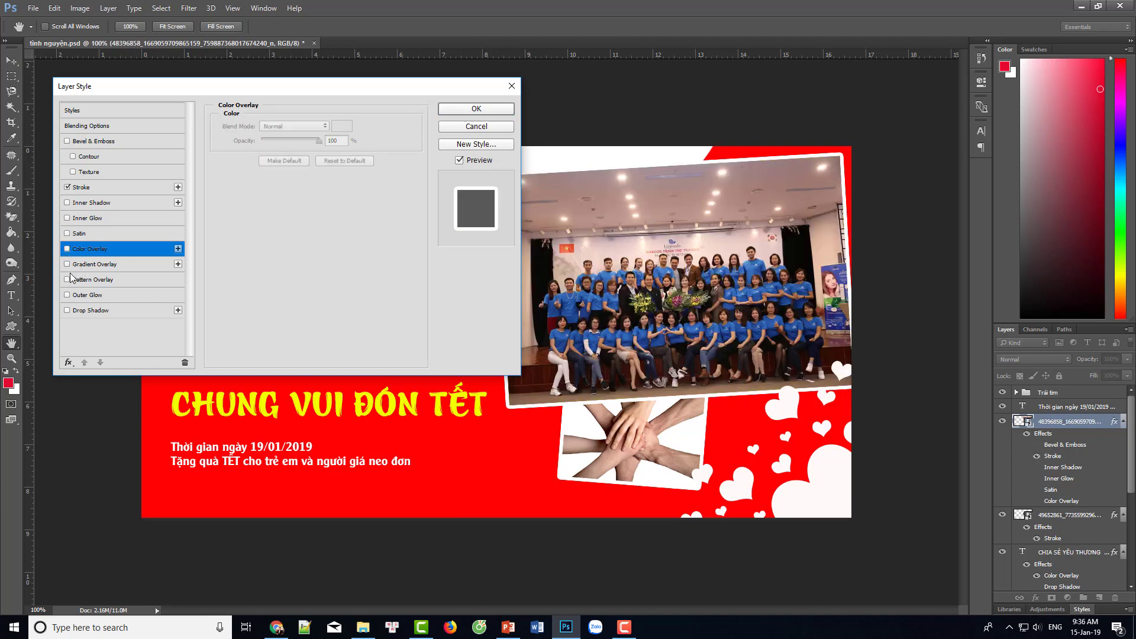
click(67, 265)
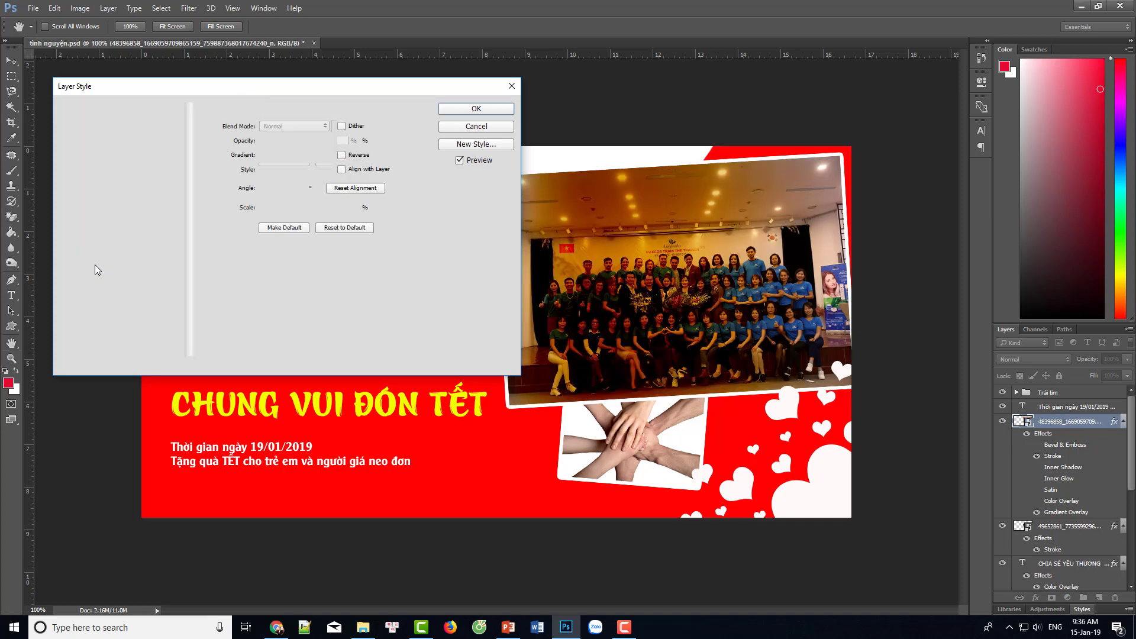
Preview red-green, foreground-to-transparent, orange-yellow-orange and violet-green-orange gradient presets on the photo
click(308, 155)
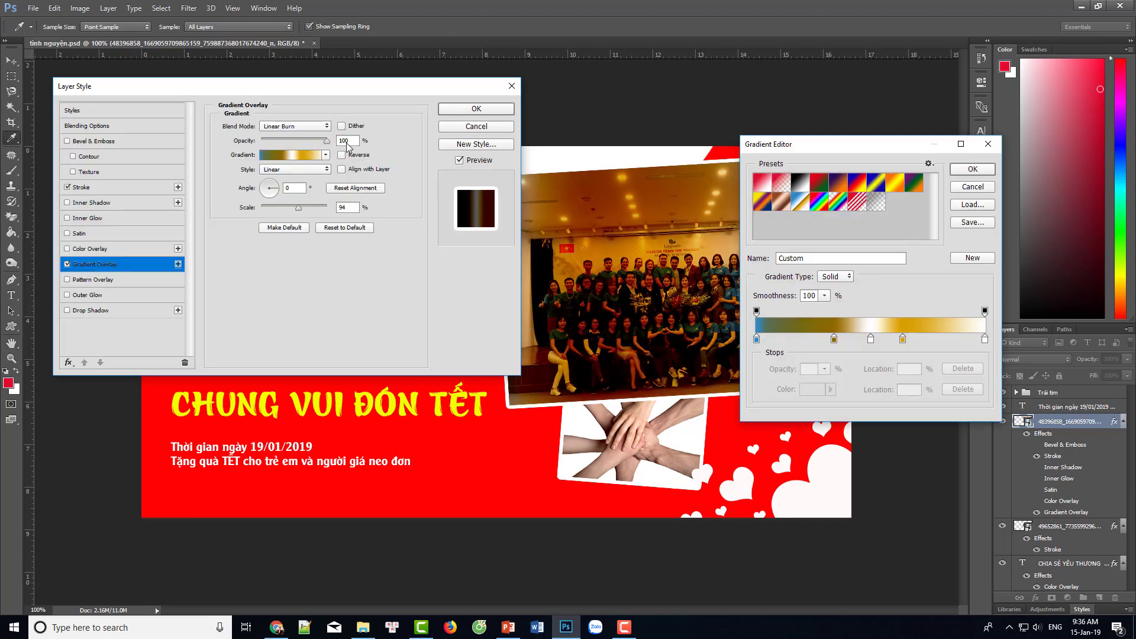
click(813, 185)
click(782, 185)
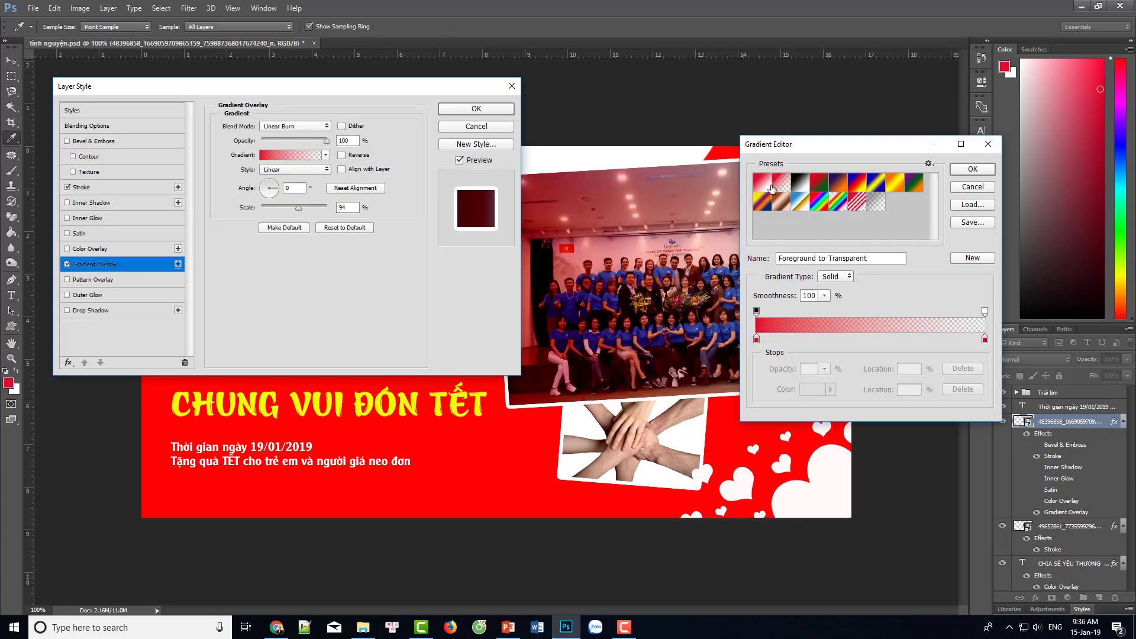
click(782, 185)
click(895, 186)
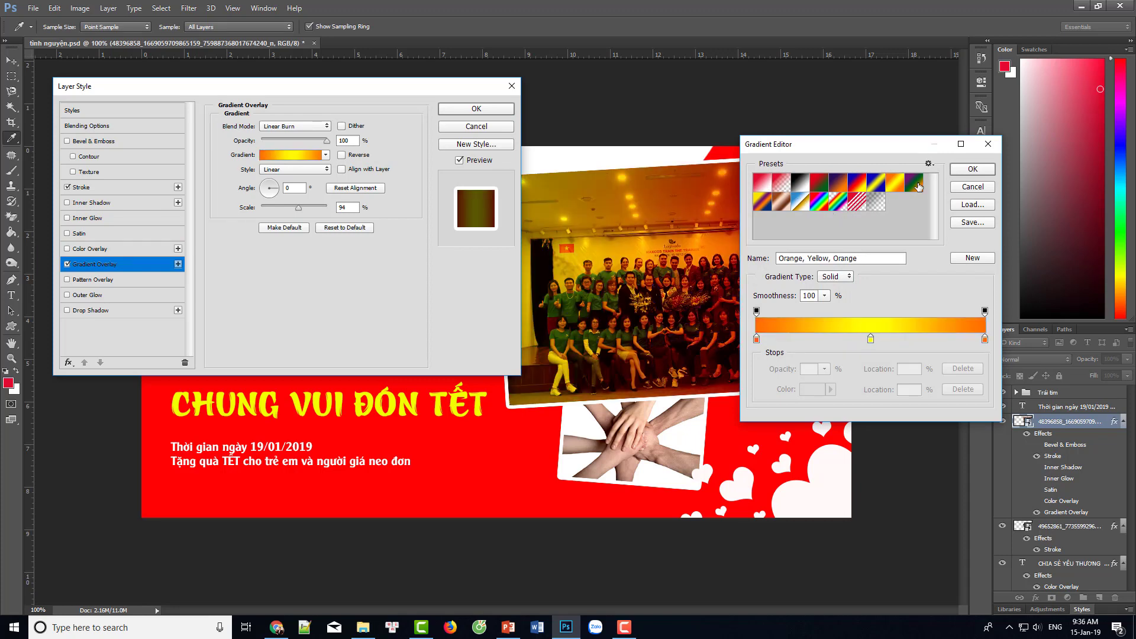
click(787, 185)
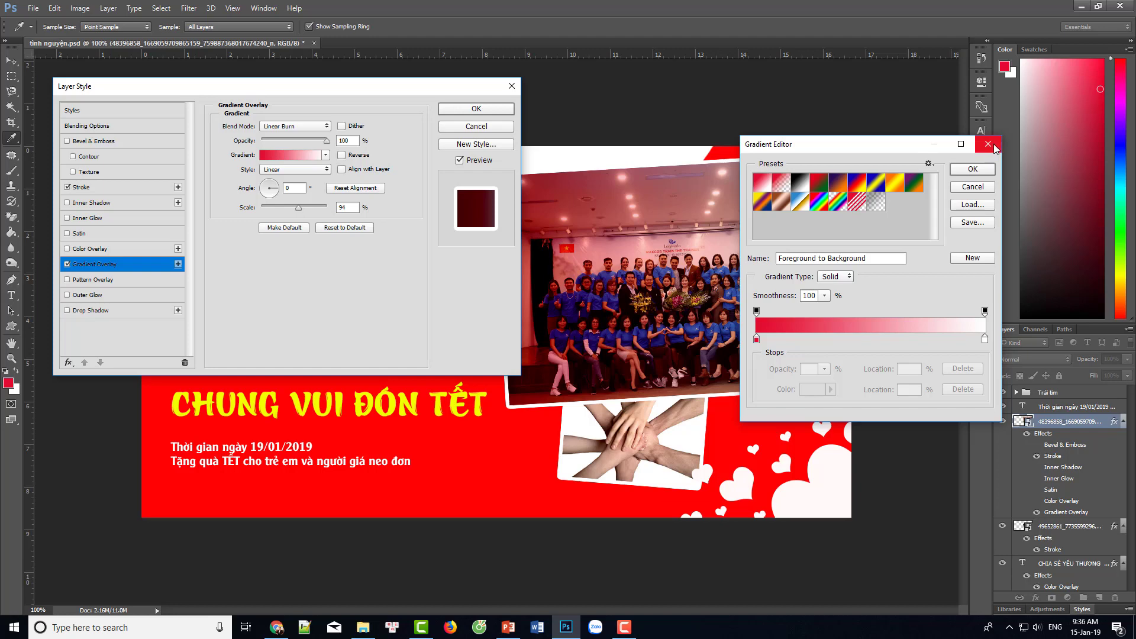
Close the Gradient Editor and swap the Gradient Overlay for a Pattern Overlay
click(989, 144)
click(67, 264)
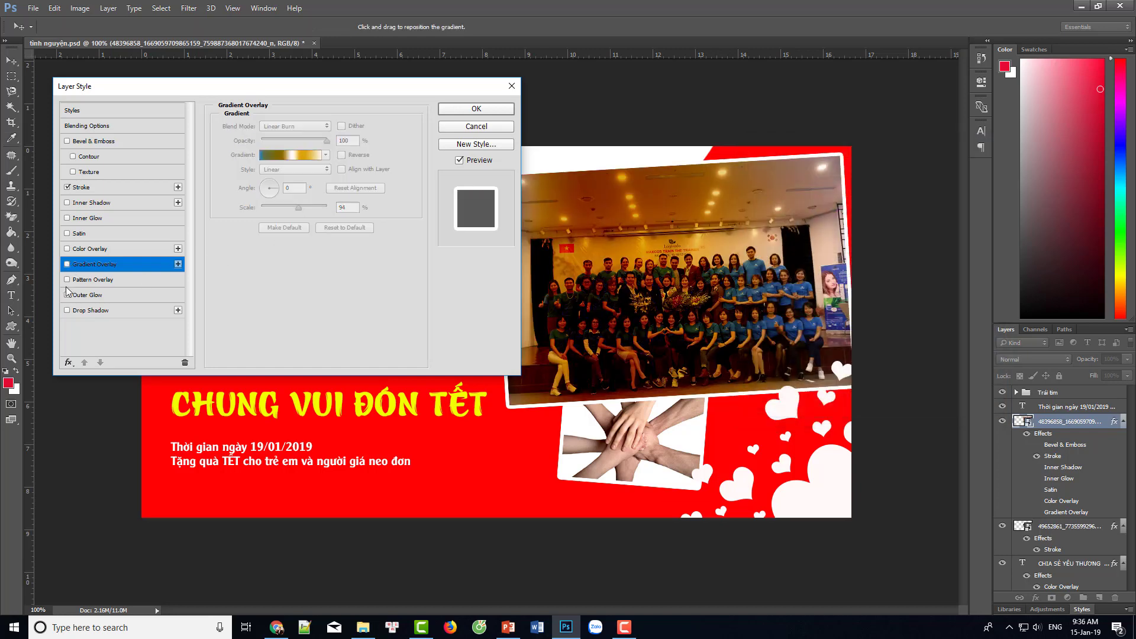
click(67, 279)
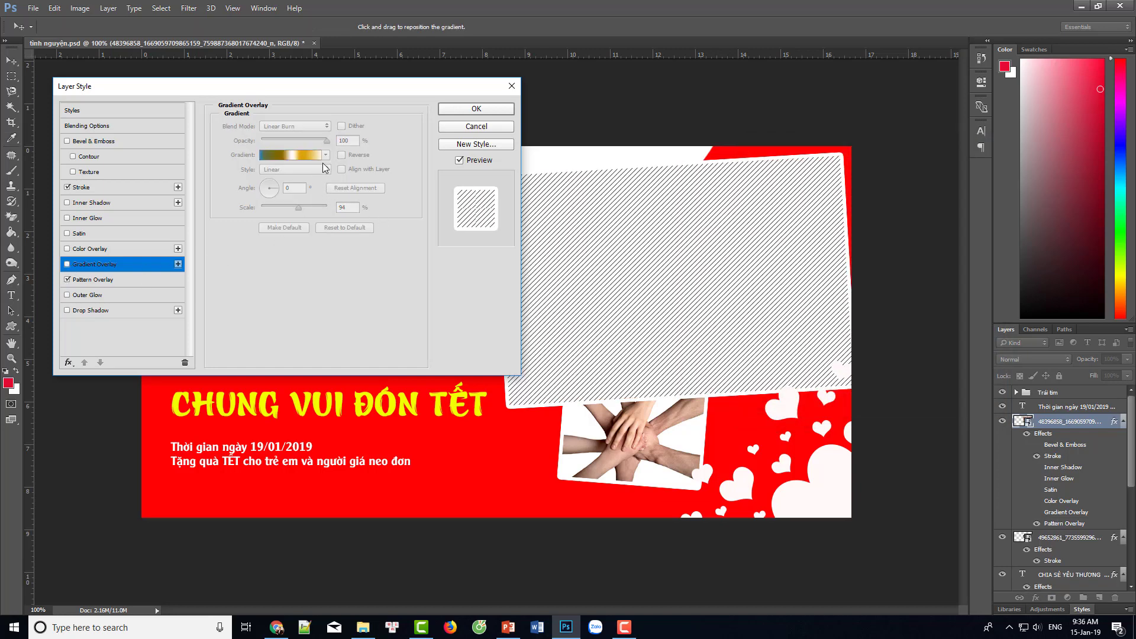
Preview beige and grey texture patterns, then turn Pattern Overlay off
click(137, 281)
click(298, 168)
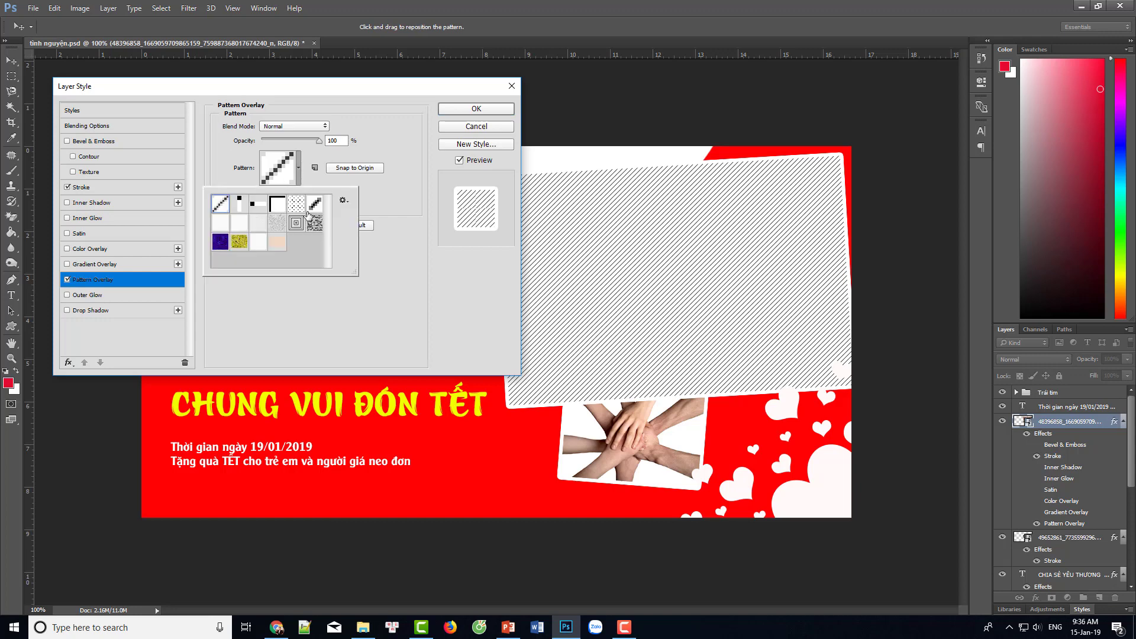
click(276, 241)
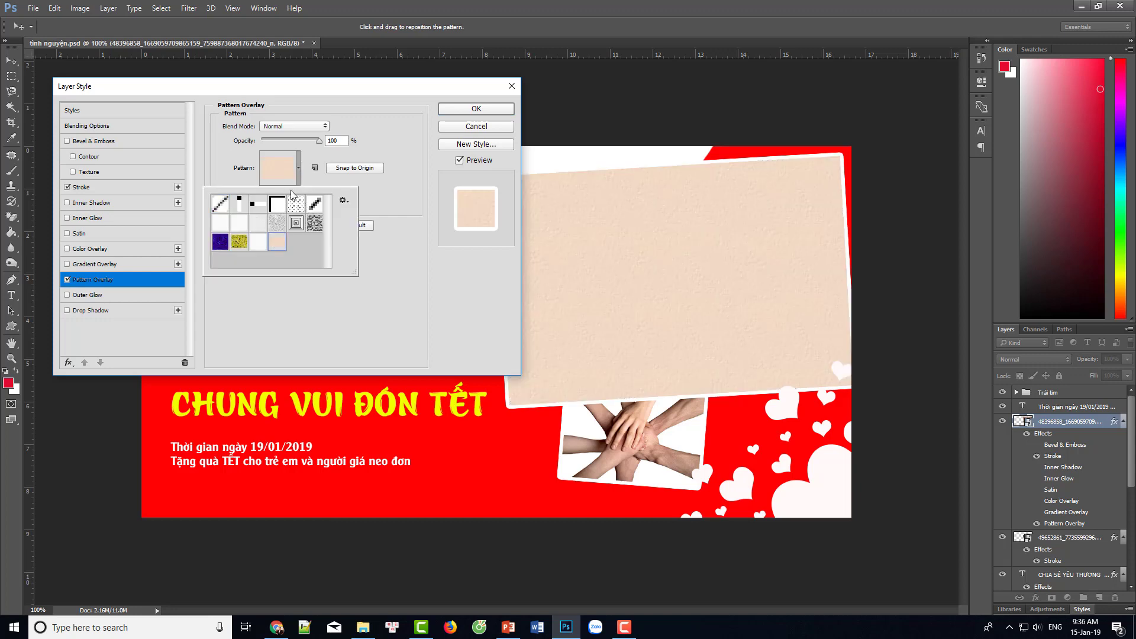
click(278, 225)
click(67, 279)
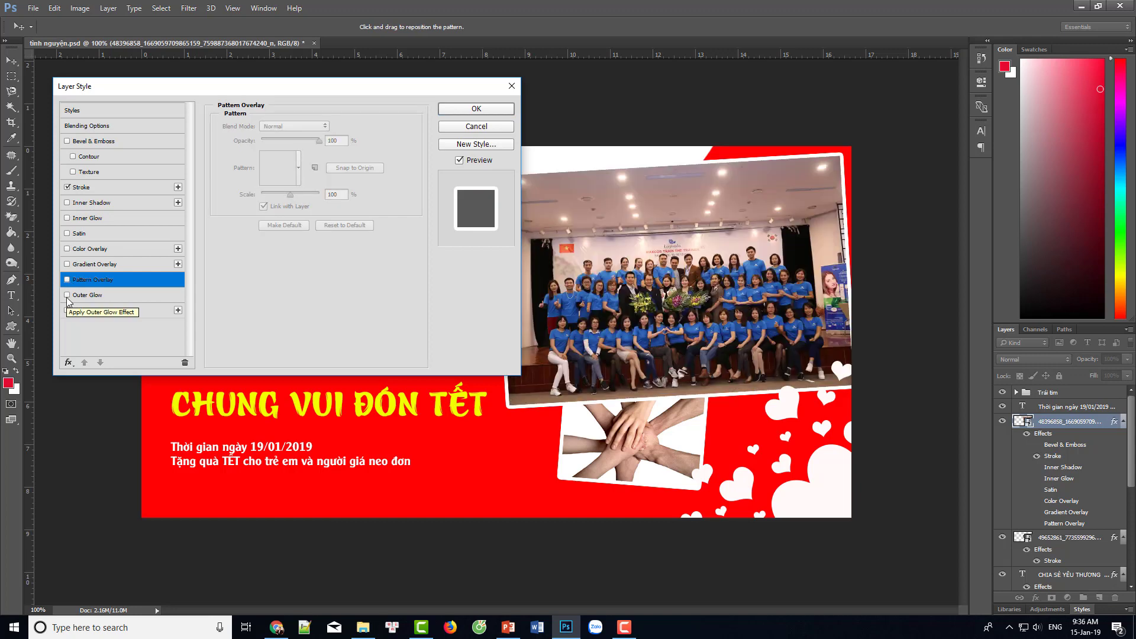
Try an Outer Glow at 63% opacity and 128 px size, then switch it off
click(67, 295)
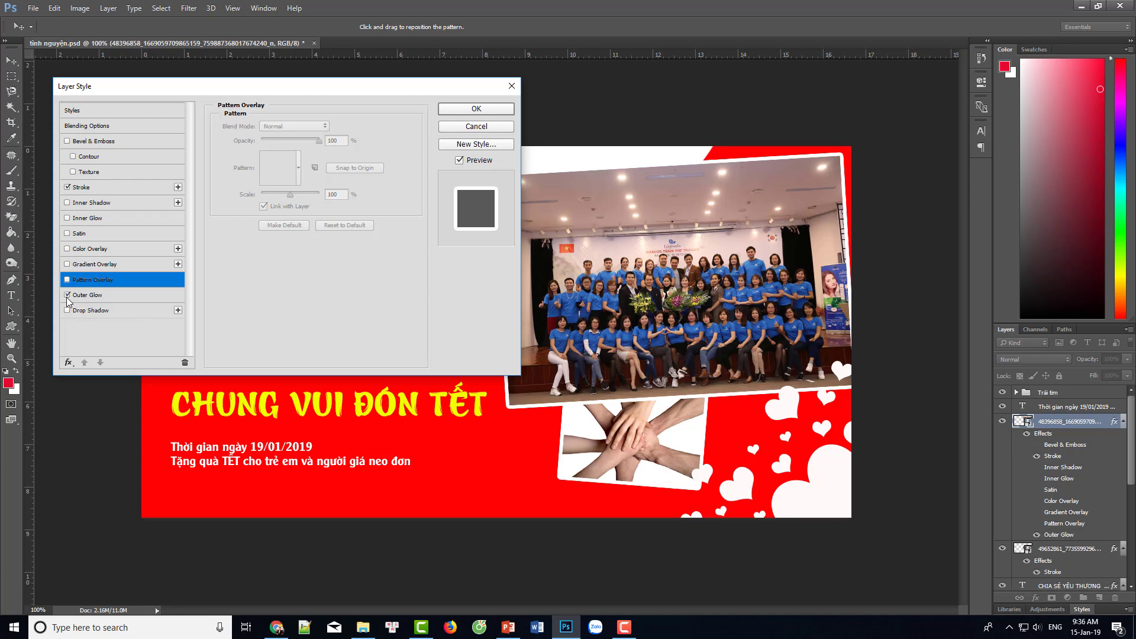
click(87, 295)
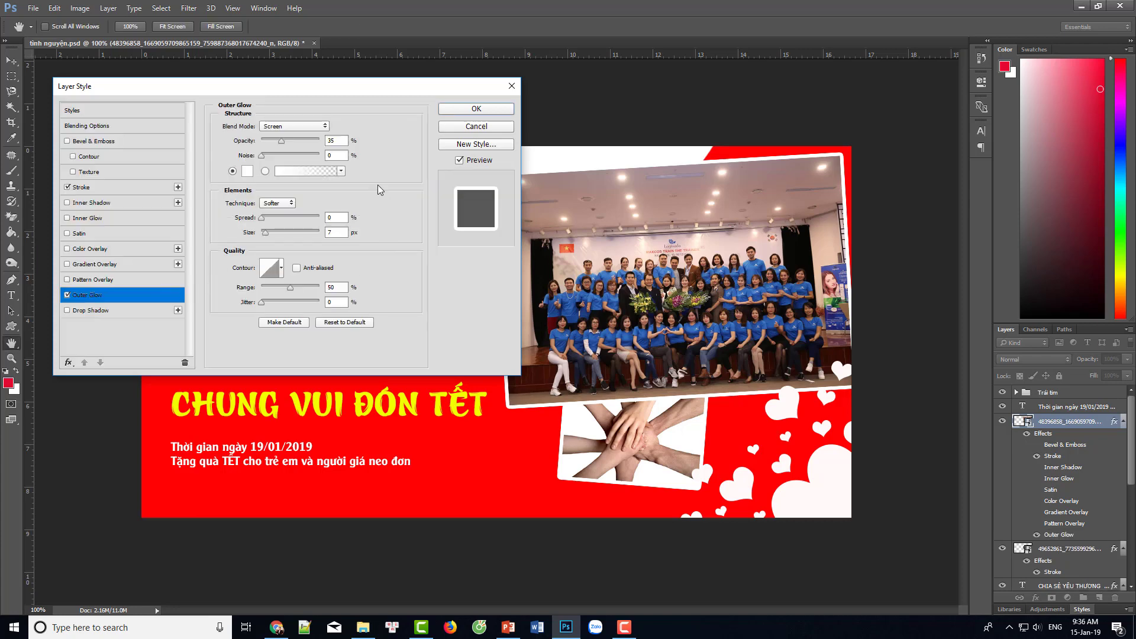
drag(282, 143, 260, 142)
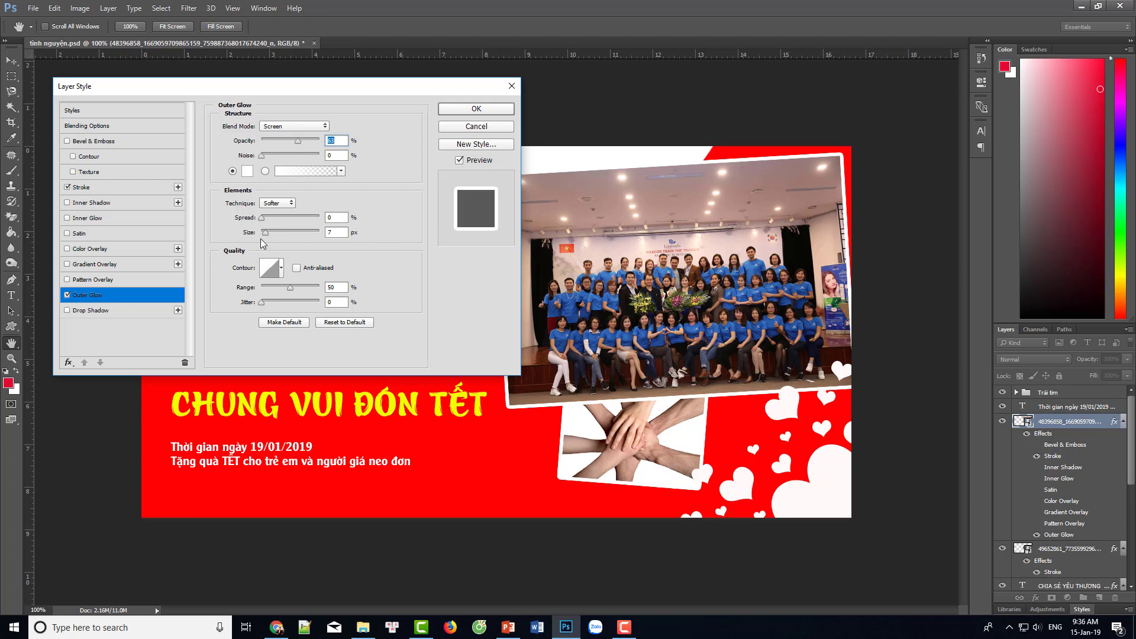
drag(265, 232, 292, 234)
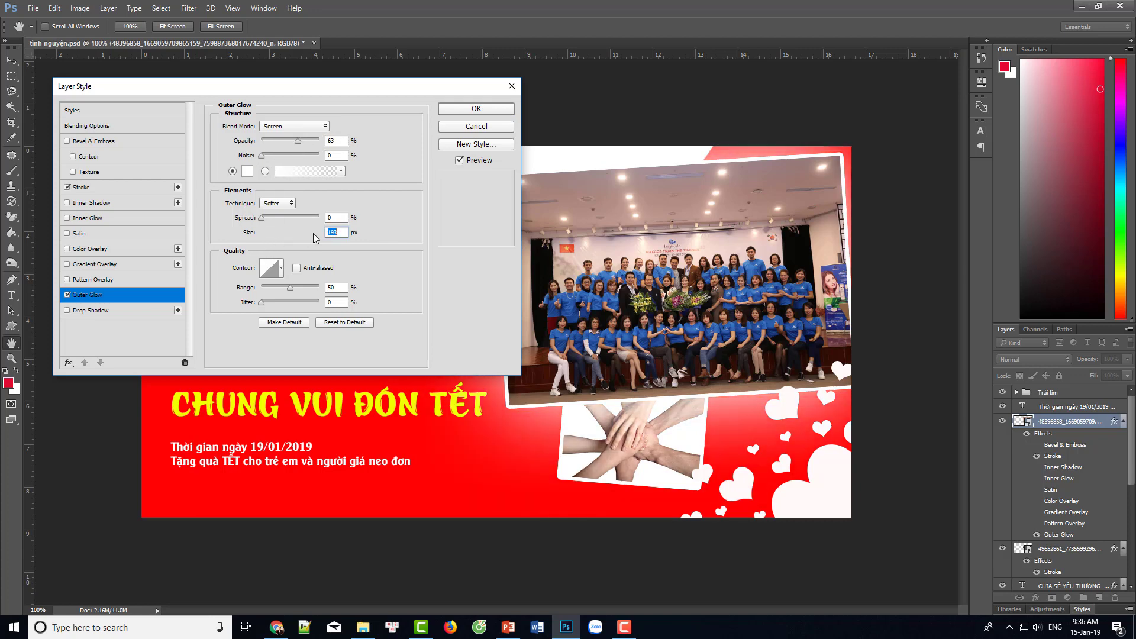
click(67, 296)
click(67, 295)
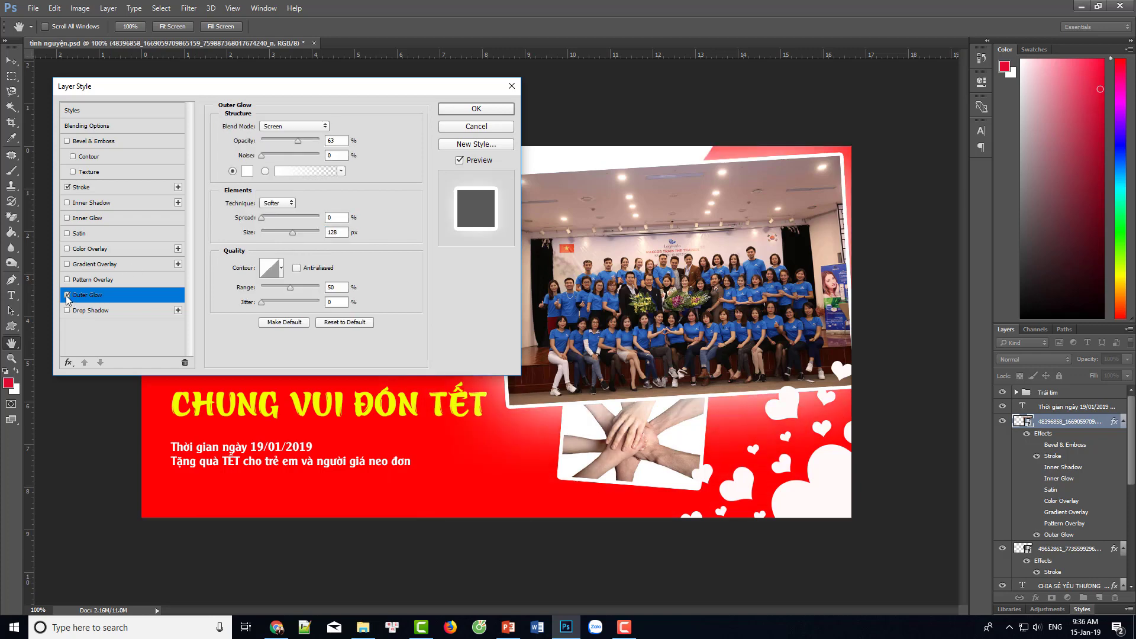
click(67, 295)
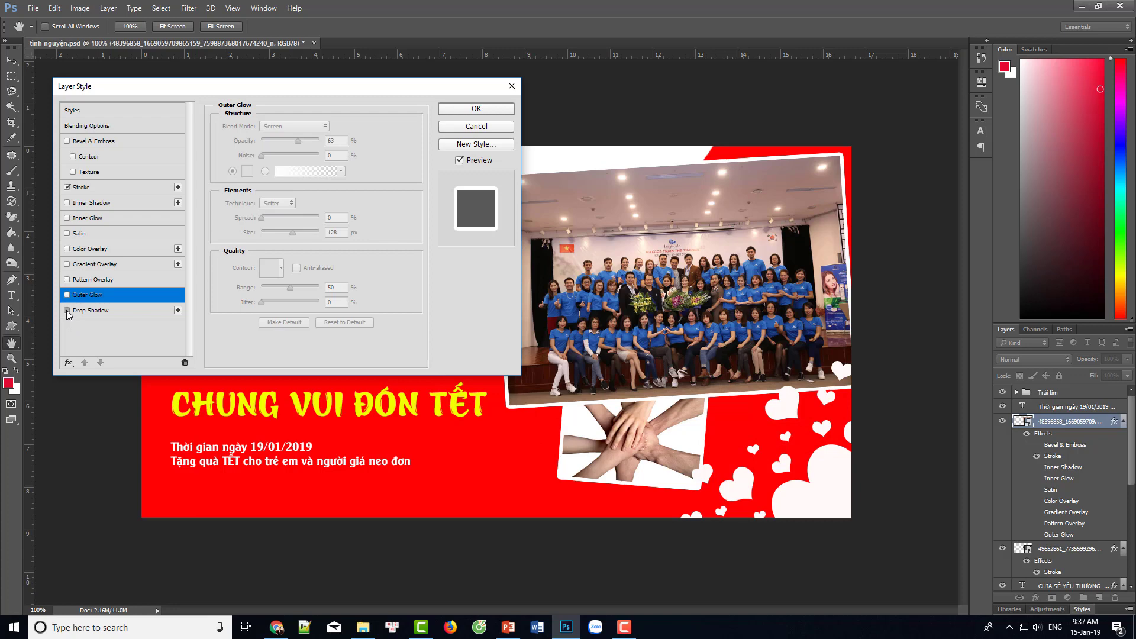
Add a trial Drop Shadow with higher opacity and larger size, toggling it to compare
click(68, 311)
click(90, 311)
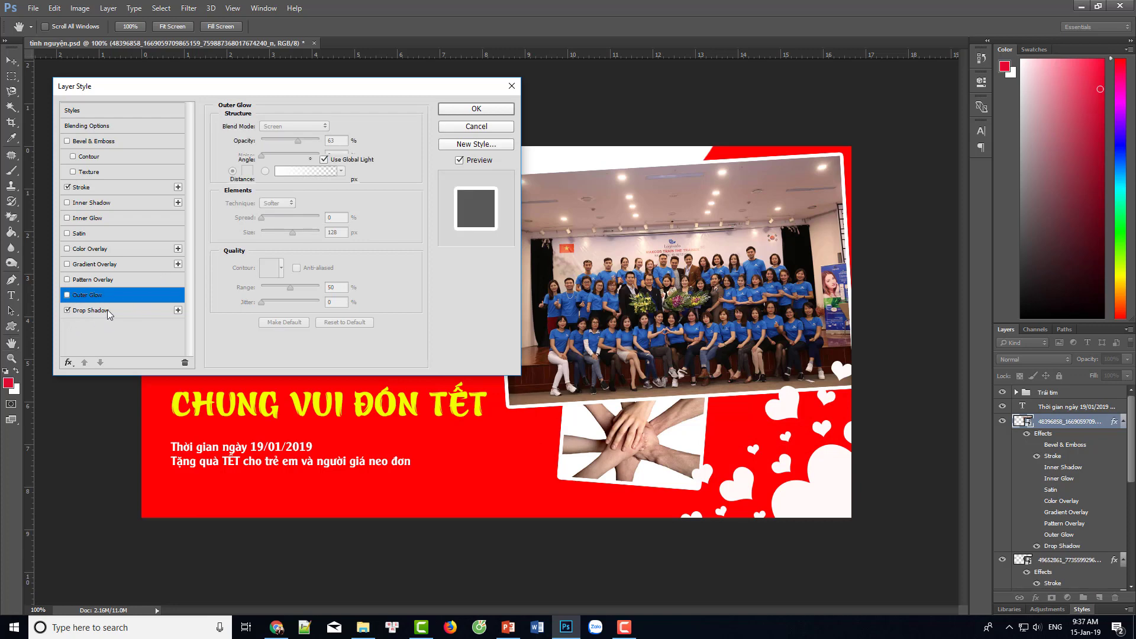
drag(276, 140, 300, 140)
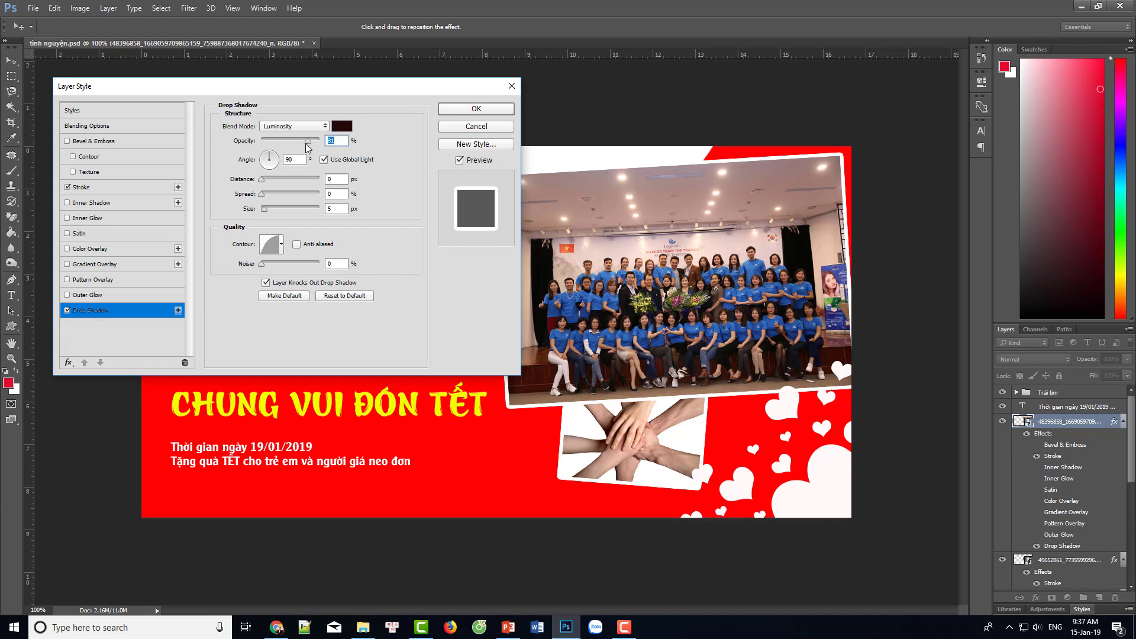
mouse_move(264, 210)
mouse_down()
mouse_move(312, 209)
mouse_move(280, 210)
mouse_up()
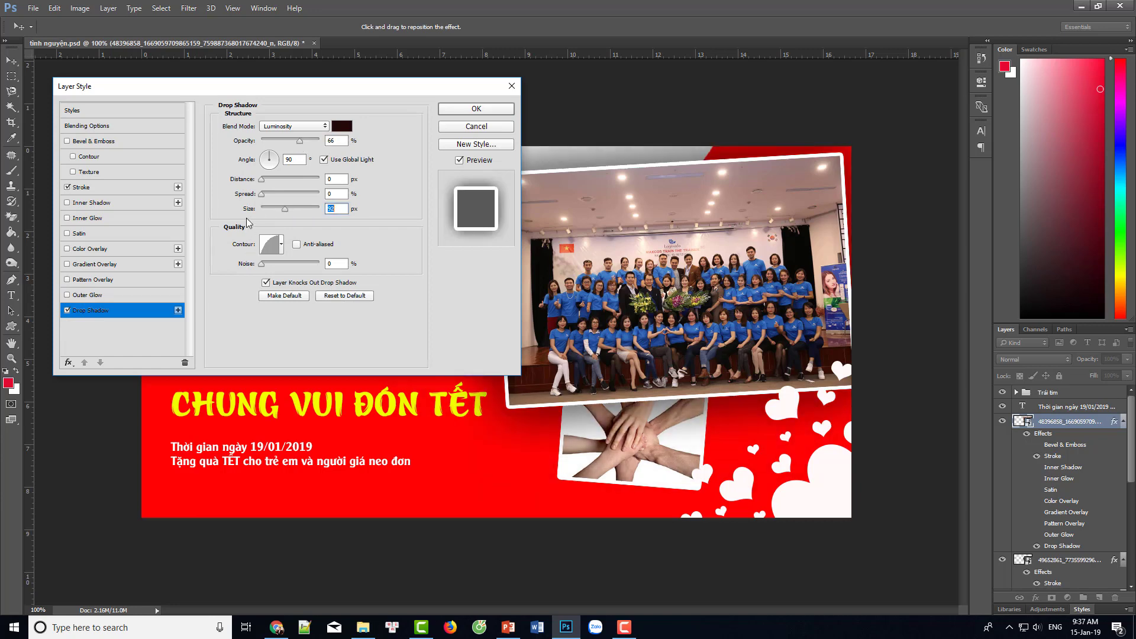
click(67, 310)
click(67, 310)
click(67, 310)
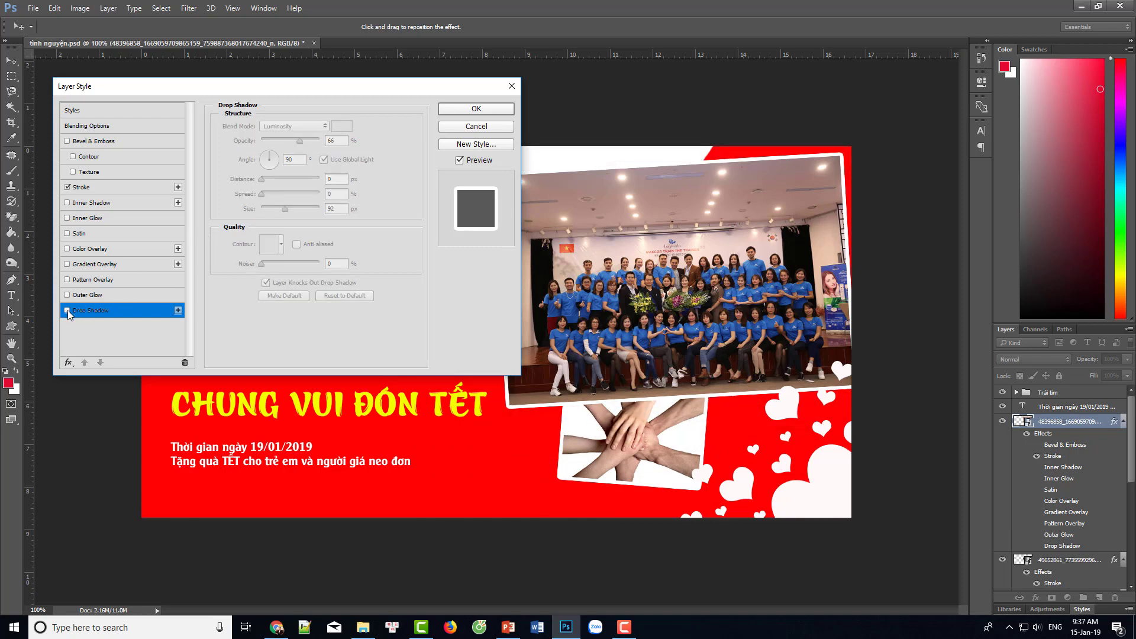
click(66, 310)
Set the shadow to Normal, 32 px size and 33 opacity, try a contour, then cancel Layer Style
click(294, 126)
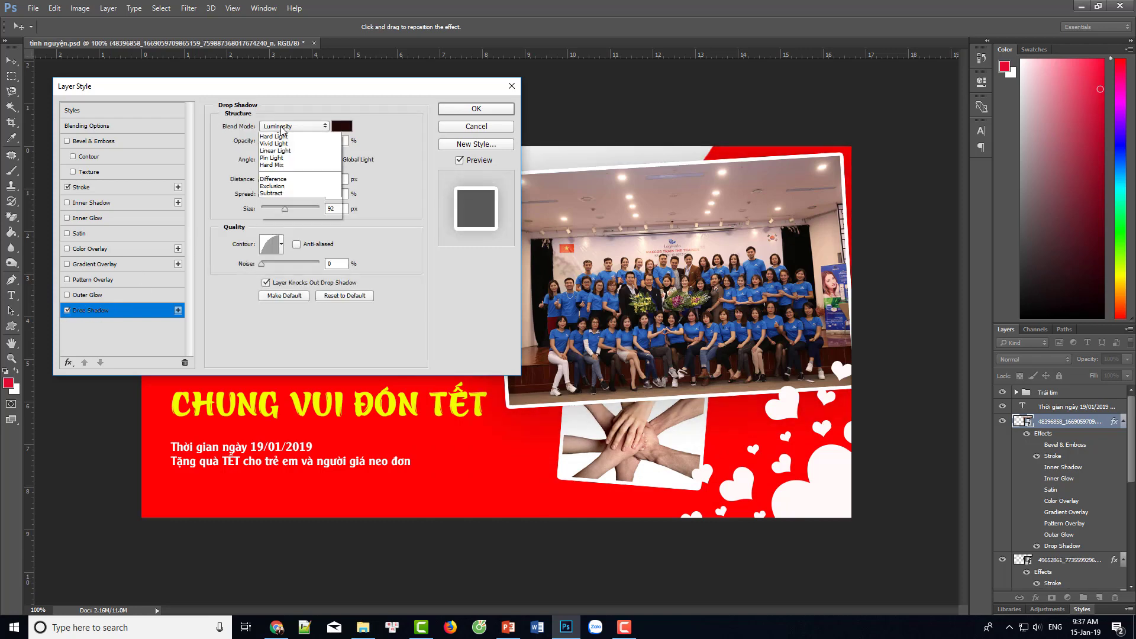
click(283, 137)
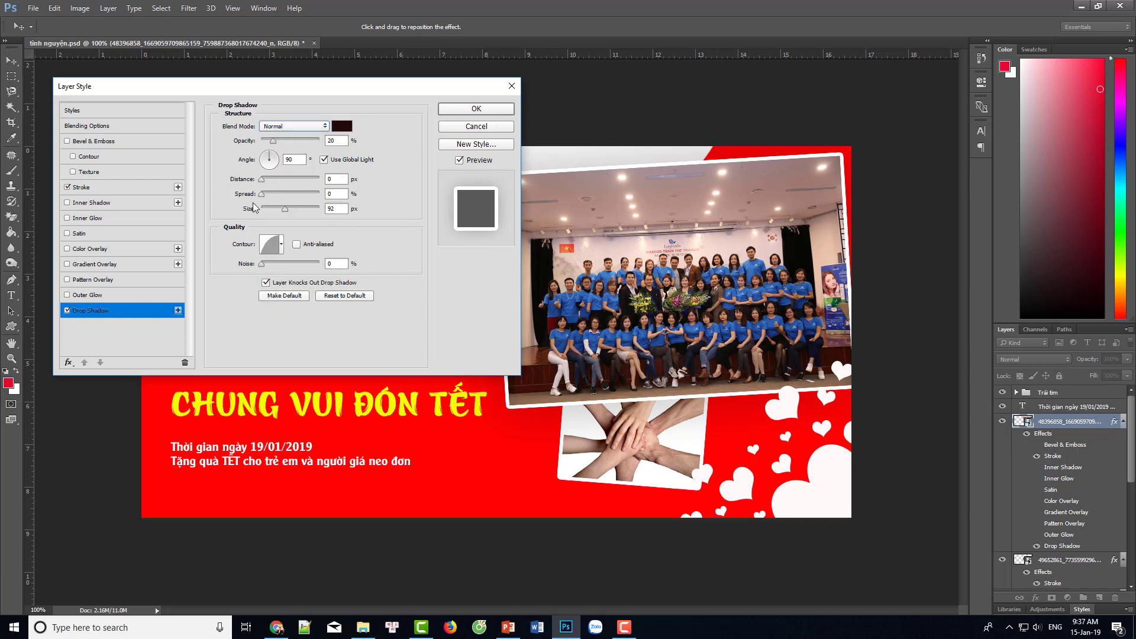
drag(283, 207, 273, 209)
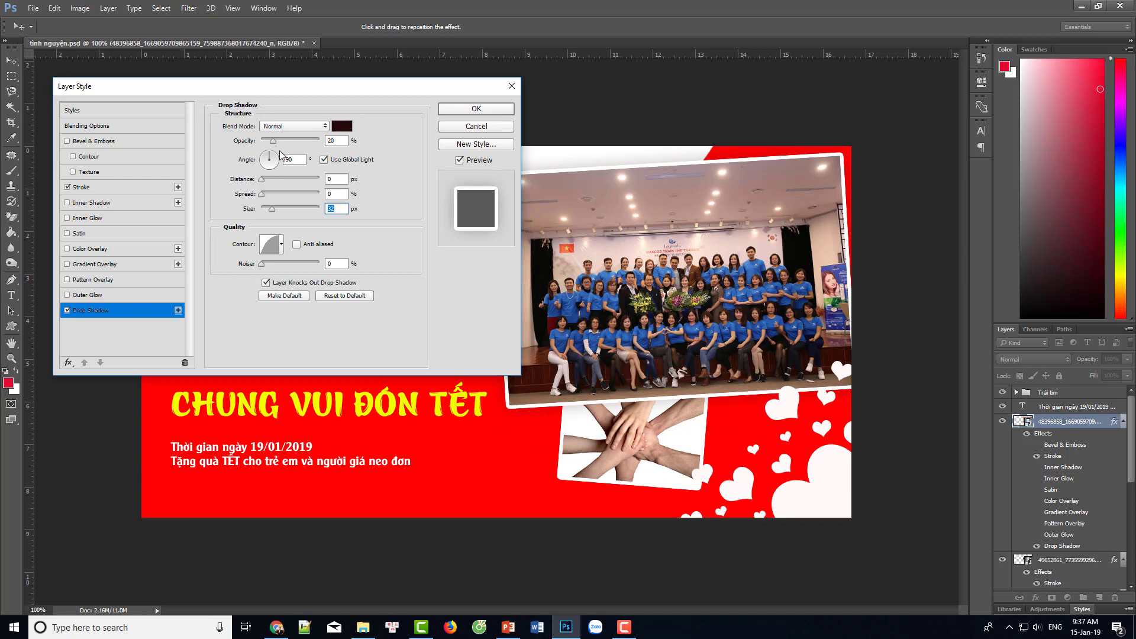
drag(273, 141, 280, 142)
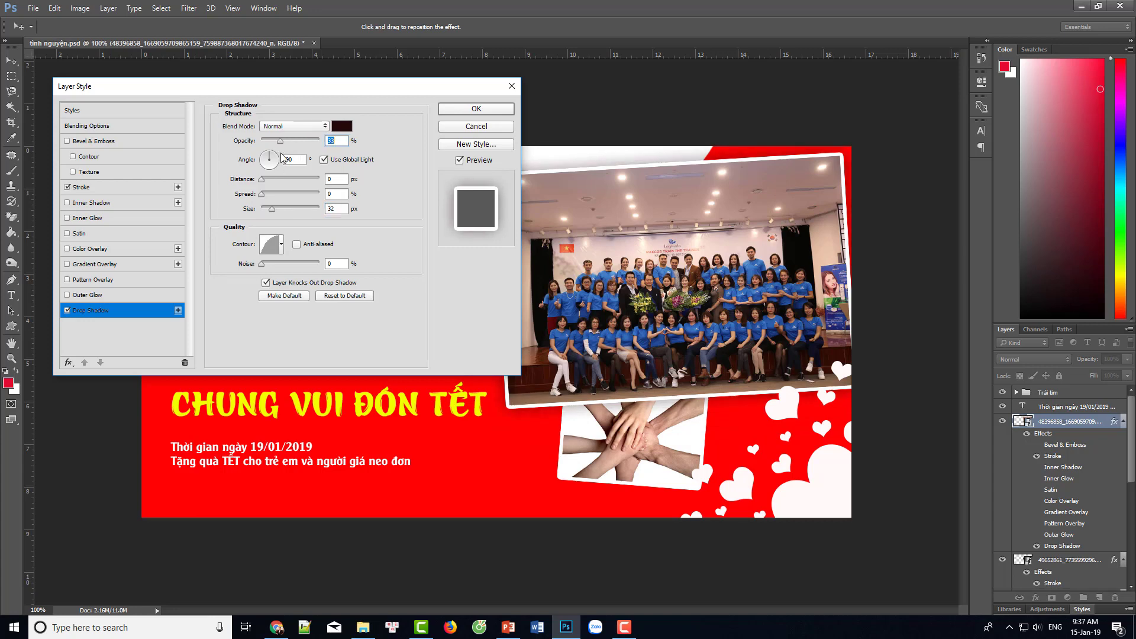
click(281, 244)
click(277, 270)
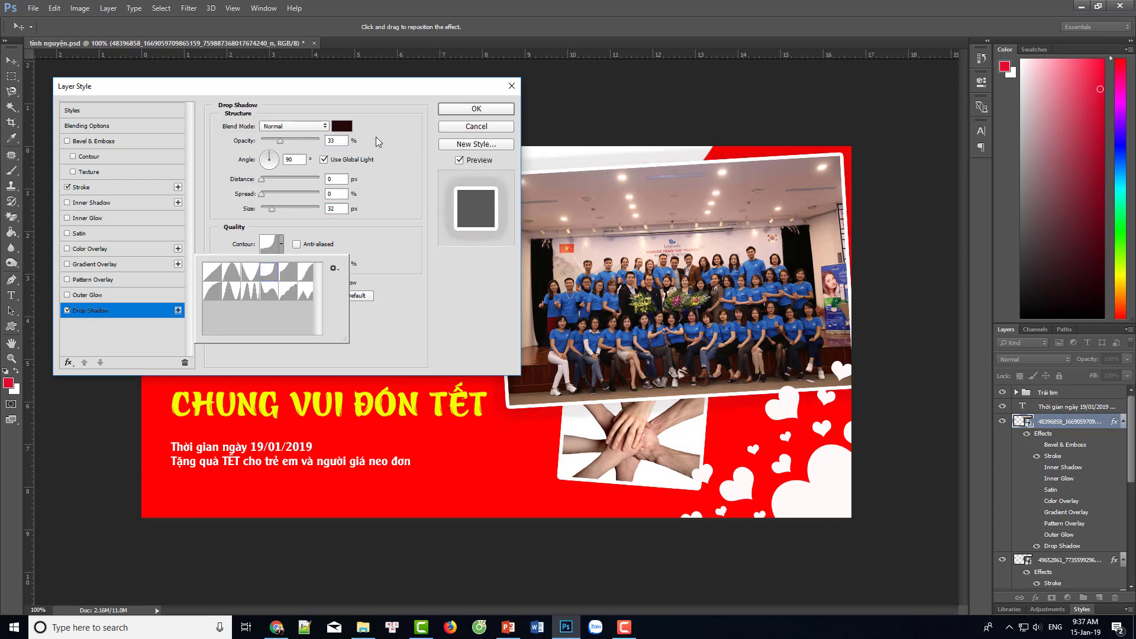
click(65, 314)
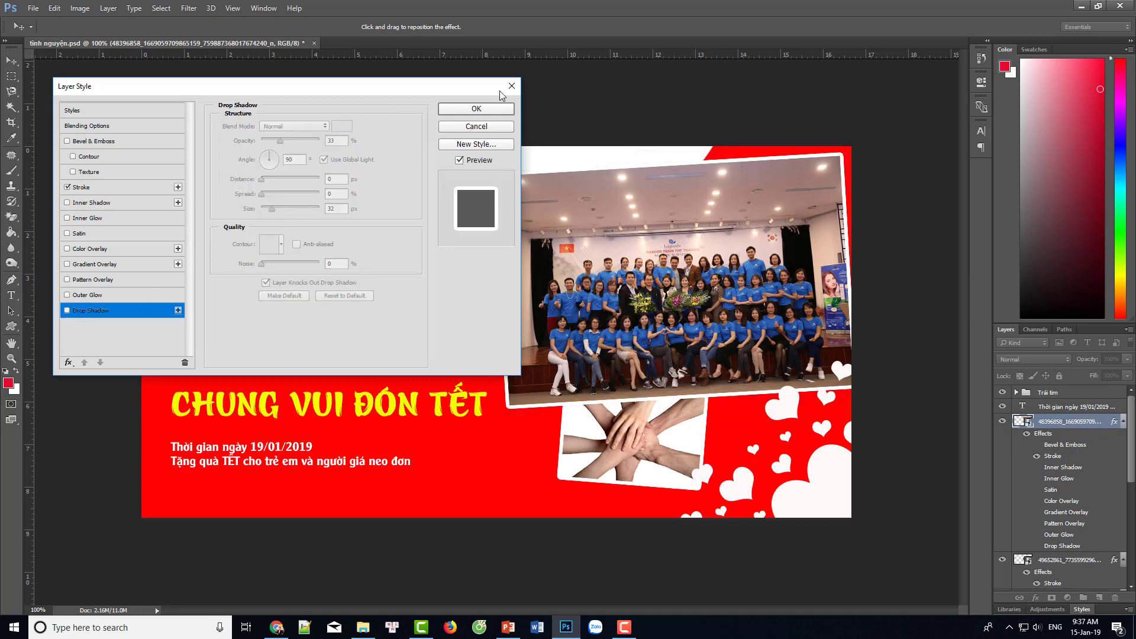
click(477, 127)
Drag the group photo left, back right, then nudge it under the TEAM THIÊN SỨ LAGIVADO title
drag(660, 309, 488, 360)
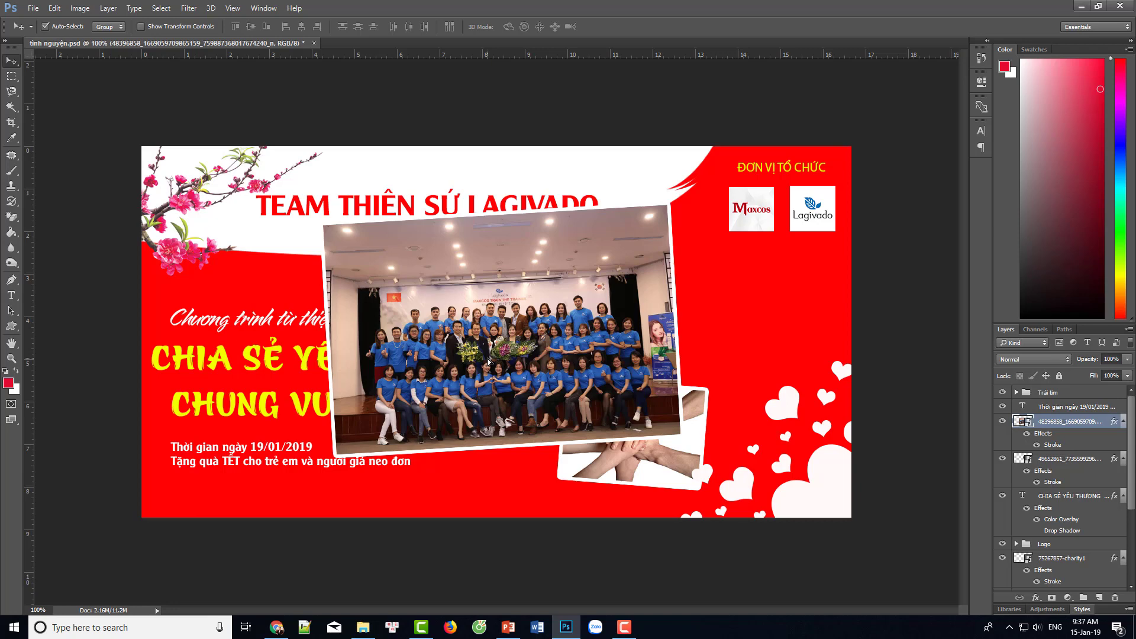
drag(487, 358, 544, 353)
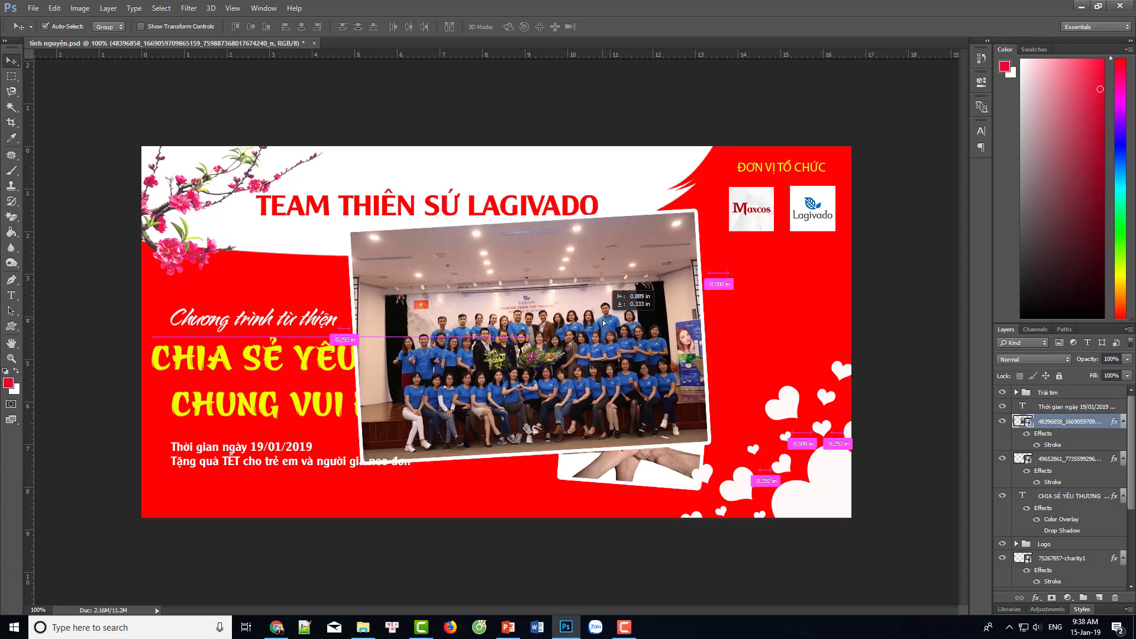
drag(637, 329, 600, 343)
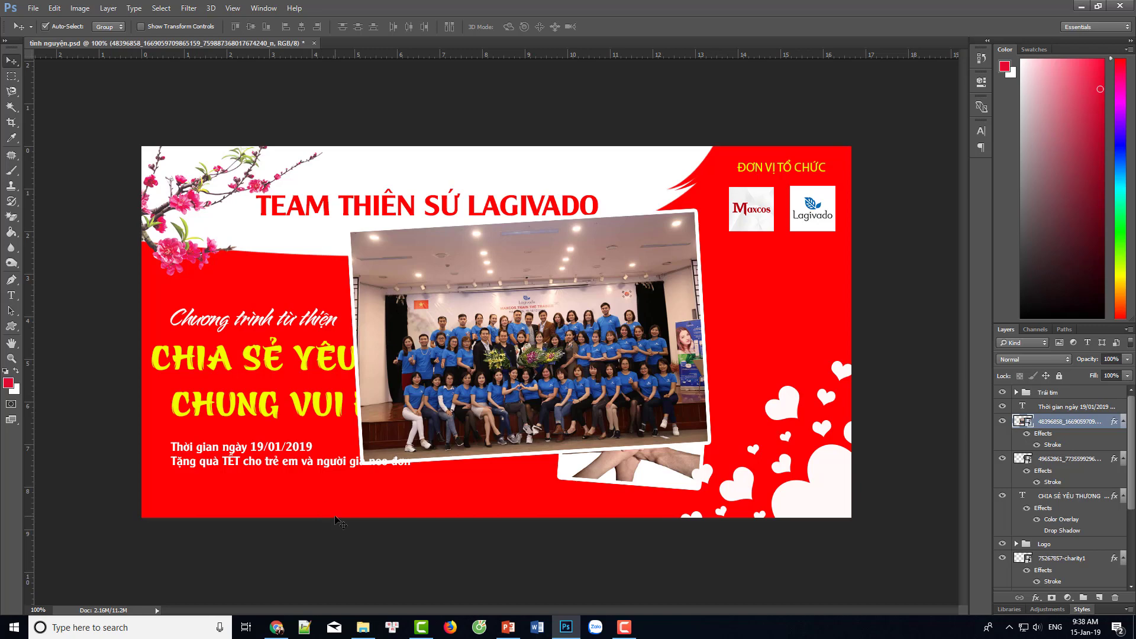
scroll(1060, 497, down, 3)
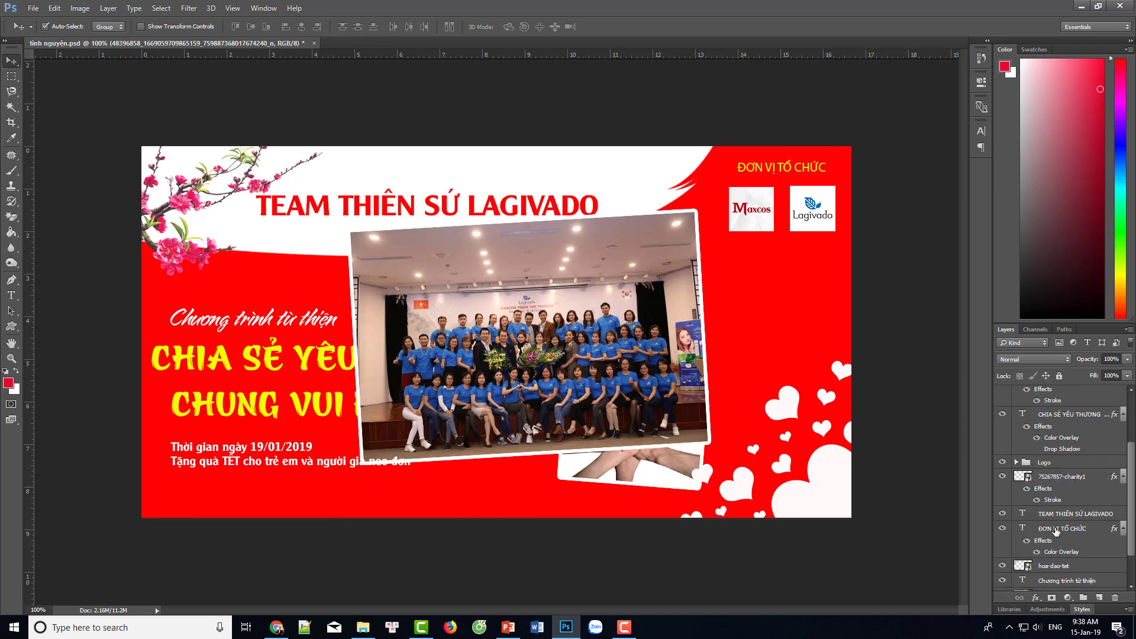